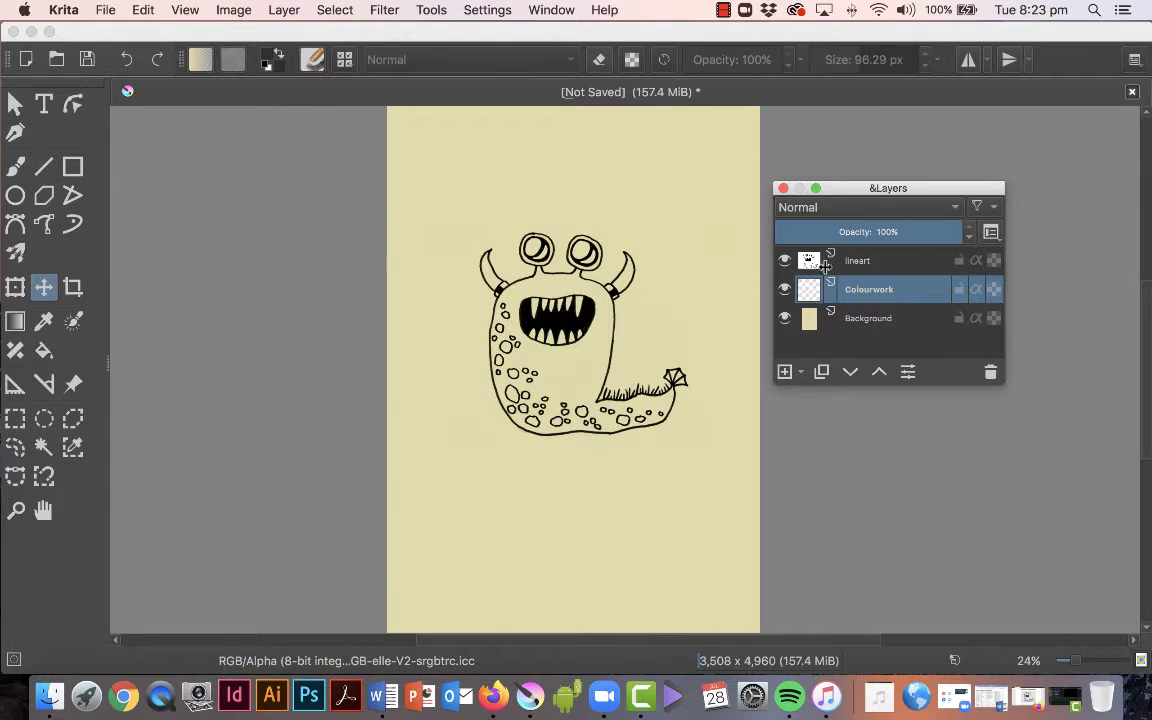
Step: Move the floating Layers docker closer to the drawing and set the freehand brush to the Wet Paint preset
drag(864, 184, 817, 203)
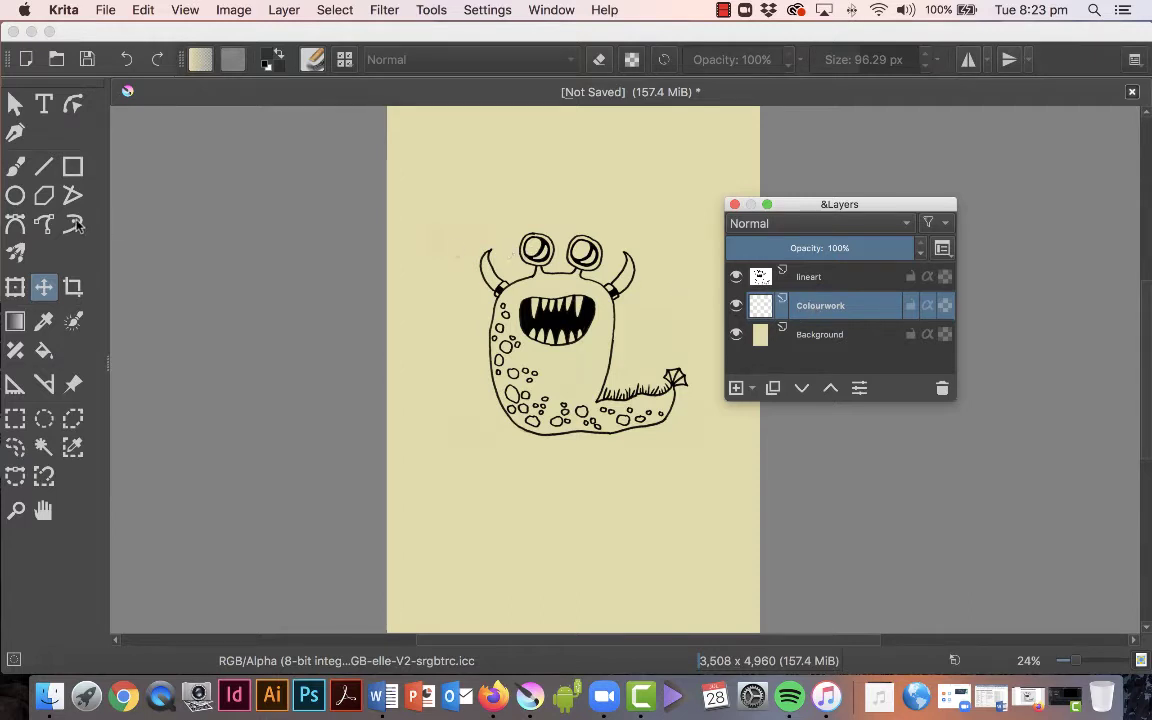
click(15, 168)
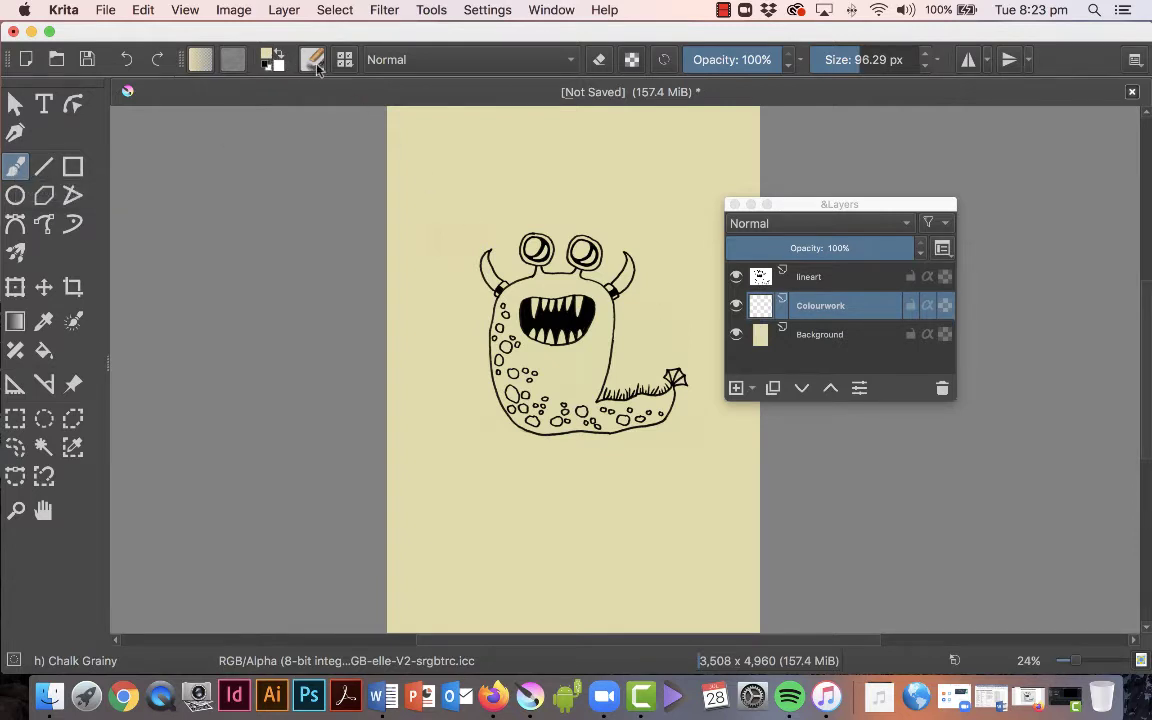
right_click(428, 279)
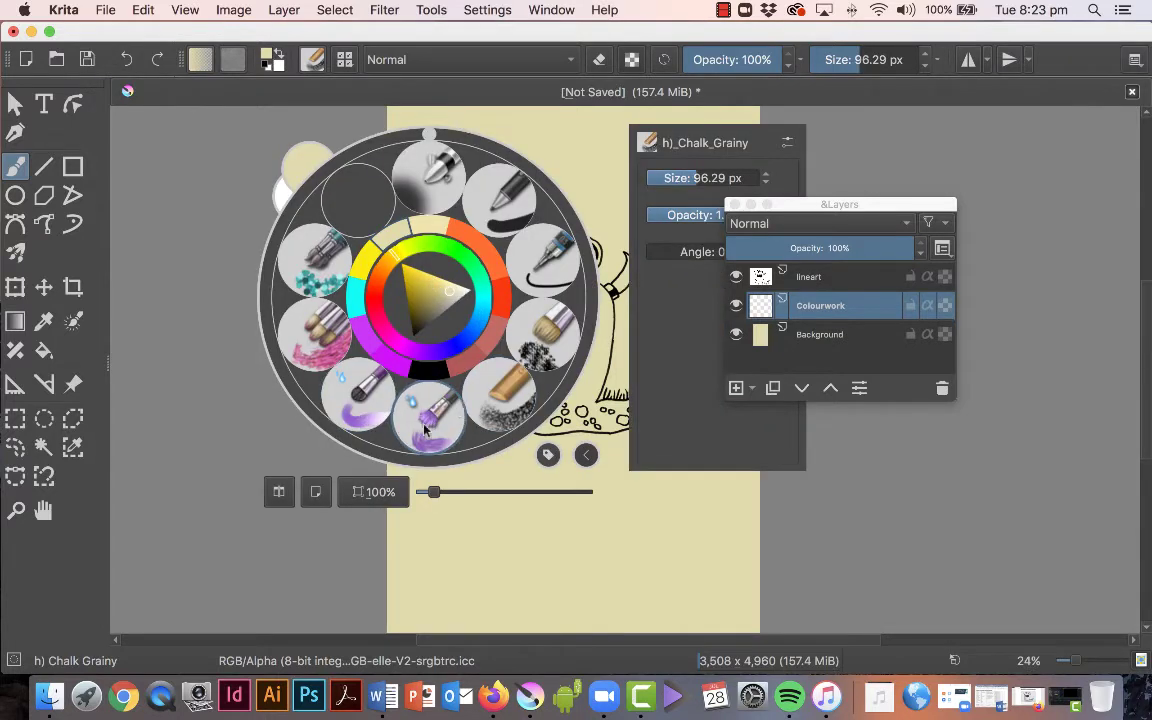
click(360, 404)
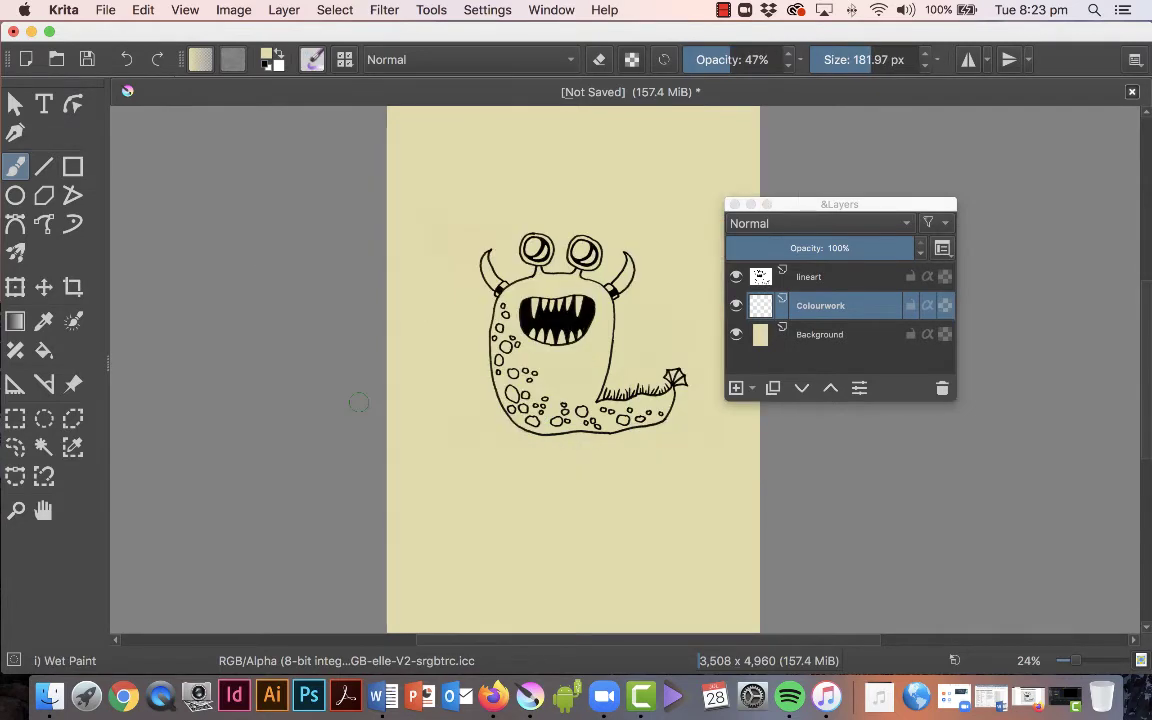
click(345, 60)
click(345, 60)
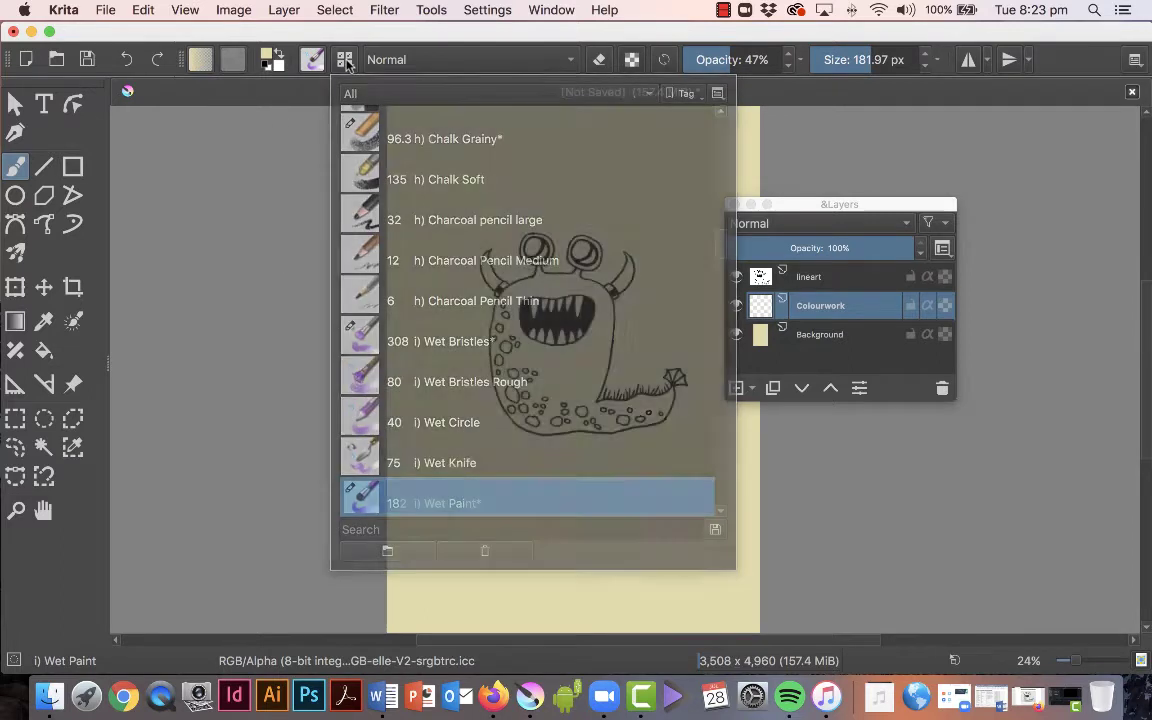
Step: Change the foreground colour from the colour wheel to a bright purple
click(266, 59)
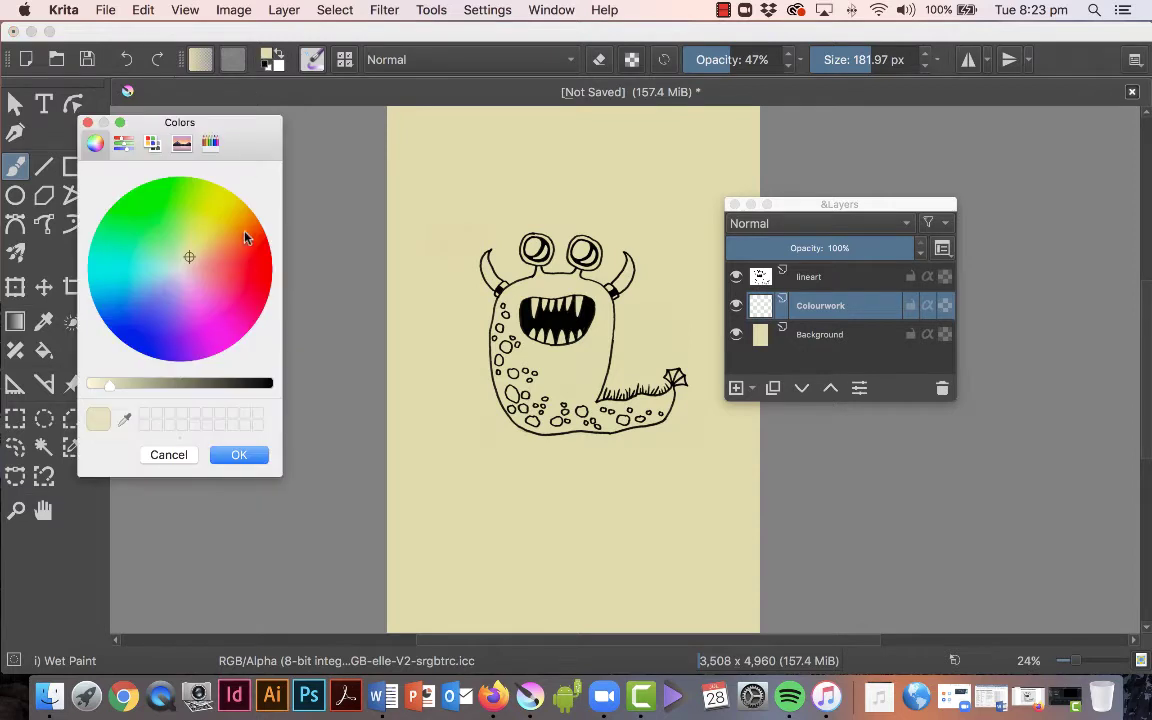
click(203, 337)
mouse_move(201, 340)
mouse_down()
mouse_move(210, 334)
mouse_move(192, 338)
mouse_move(195, 327)
mouse_up()
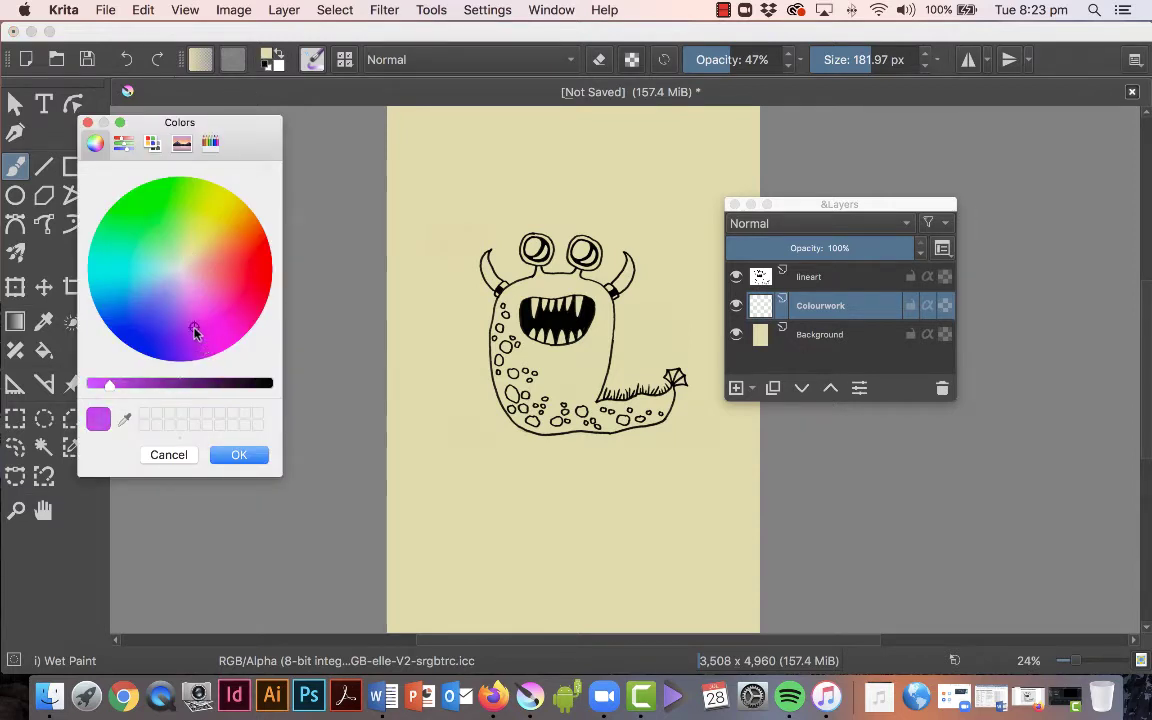
click(239, 454)
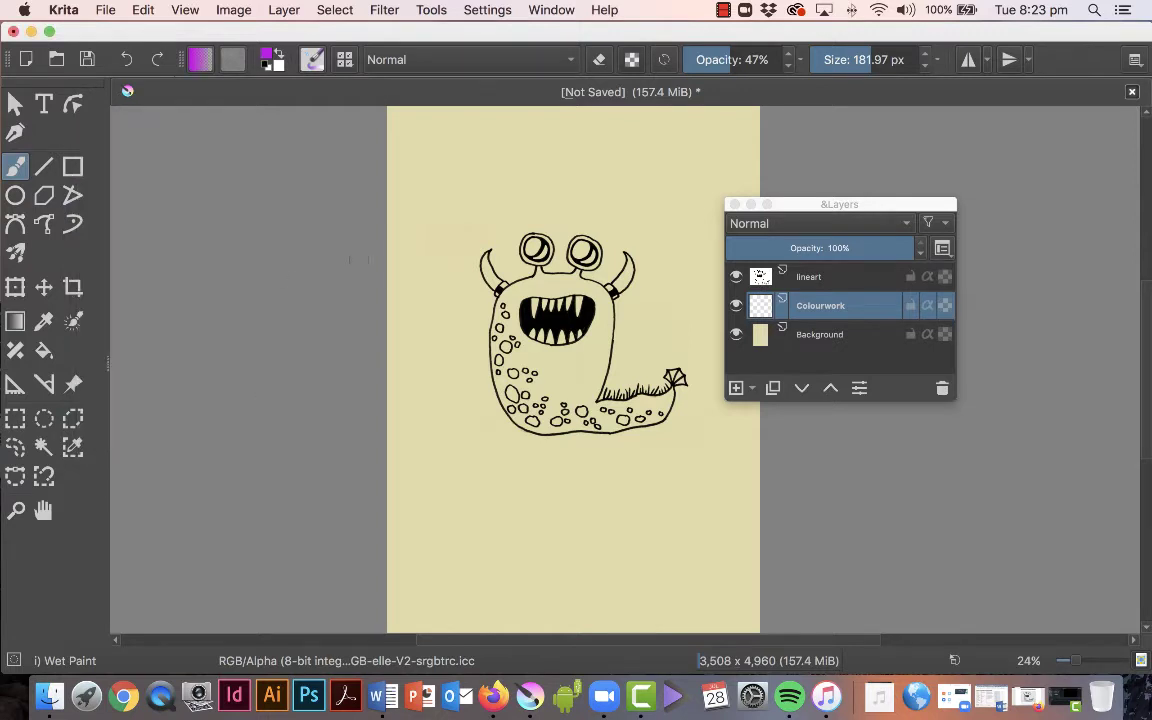
right_click(493, 280)
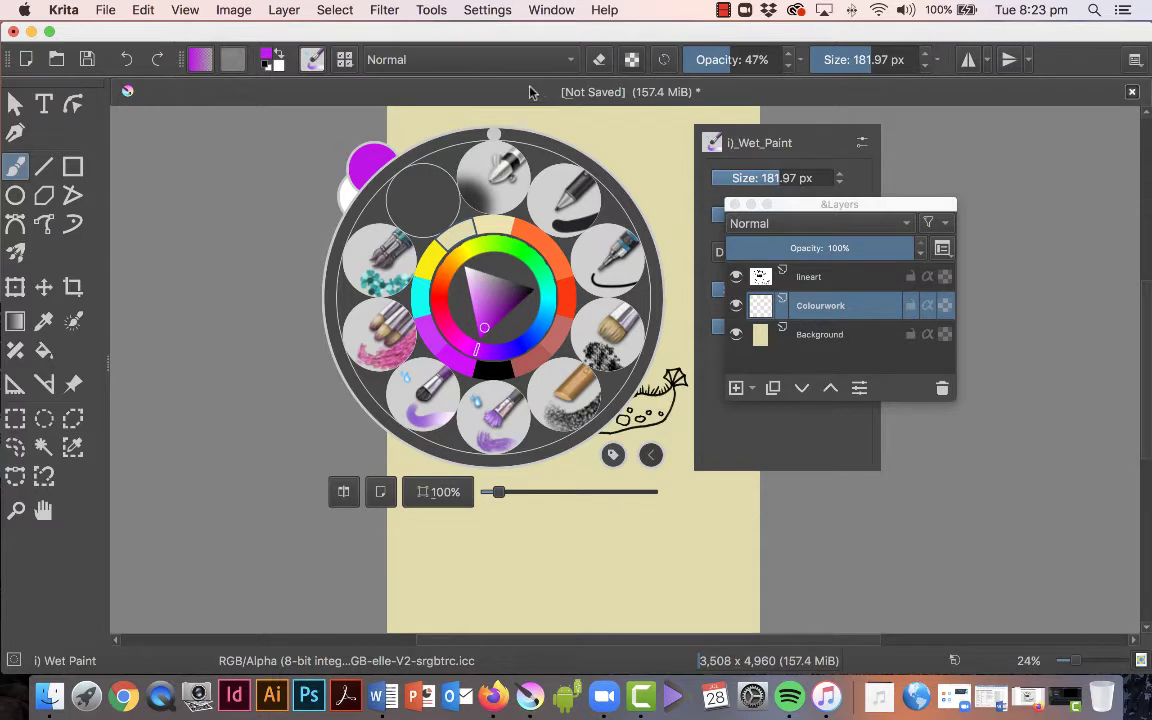
right_click(514, 316)
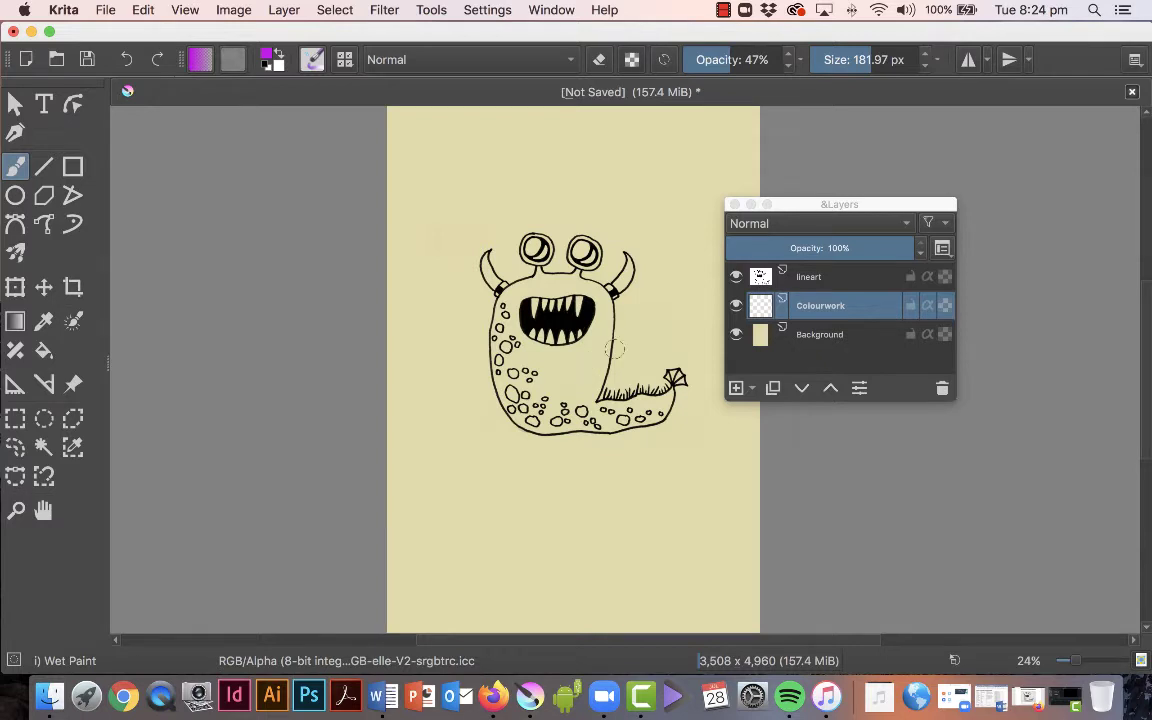
Step: Paint a faint purple test stroke across the monster's body edge and raise the brush opacity to 100%
drag(591, 359, 553, 223)
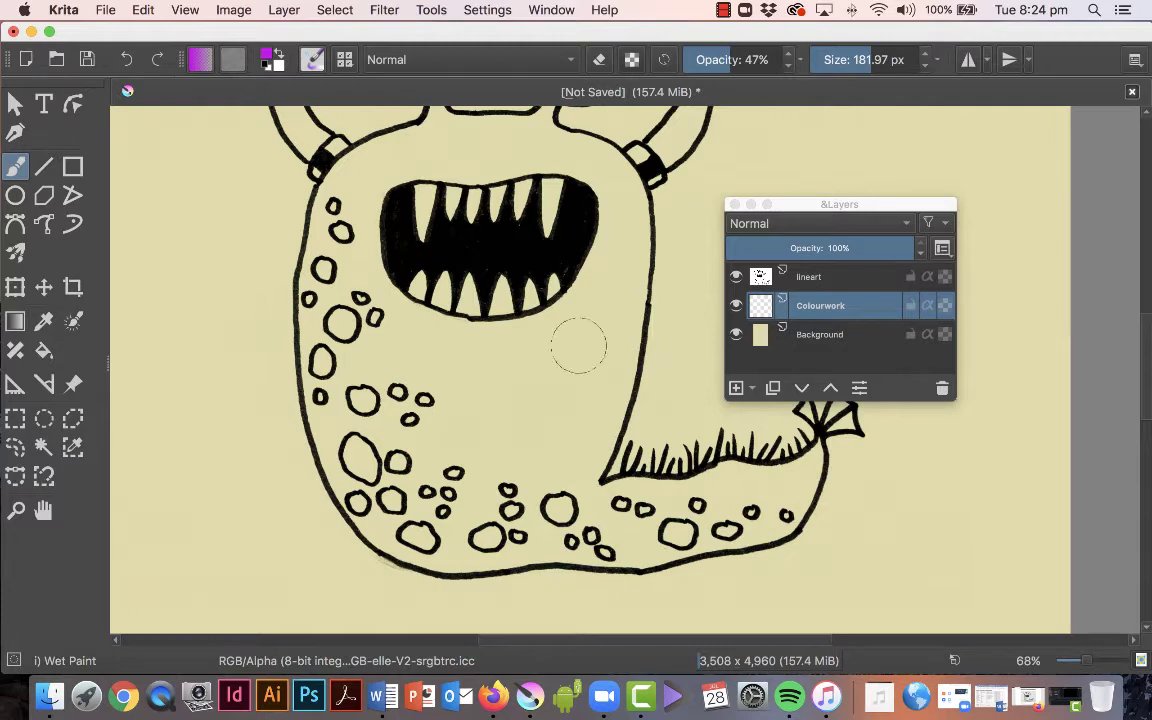
drag(579, 346, 602, 358)
scroll(601, 357, up, 4)
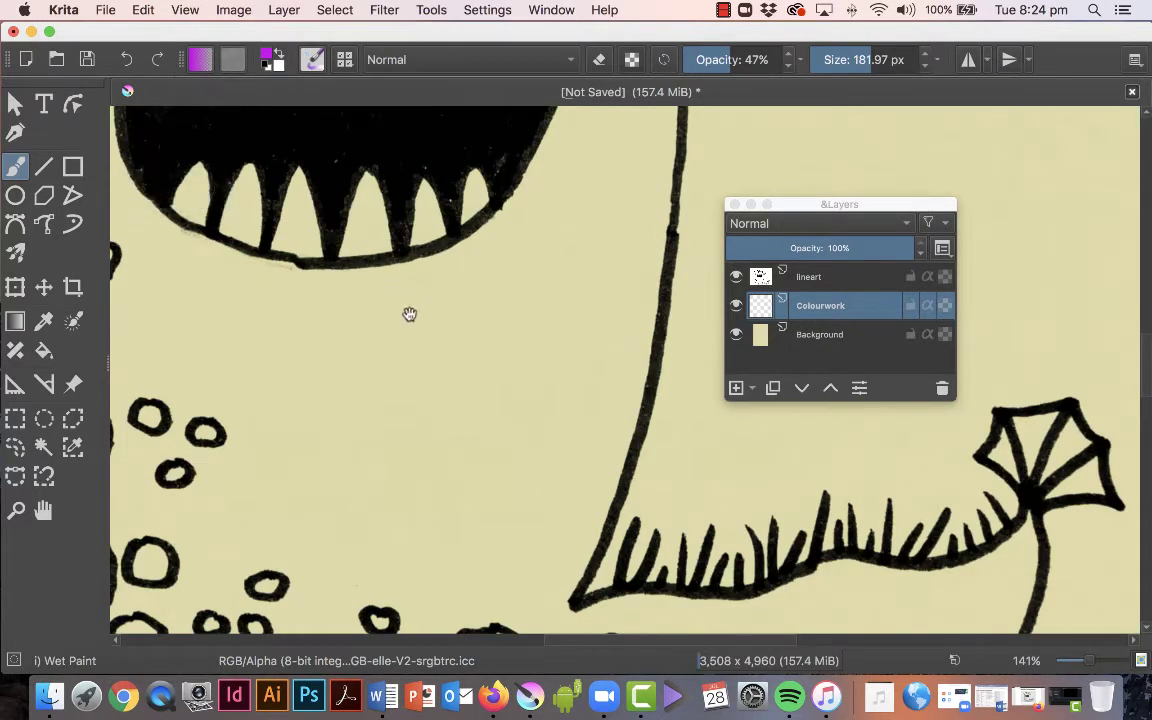
drag(409, 314, 368, 231)
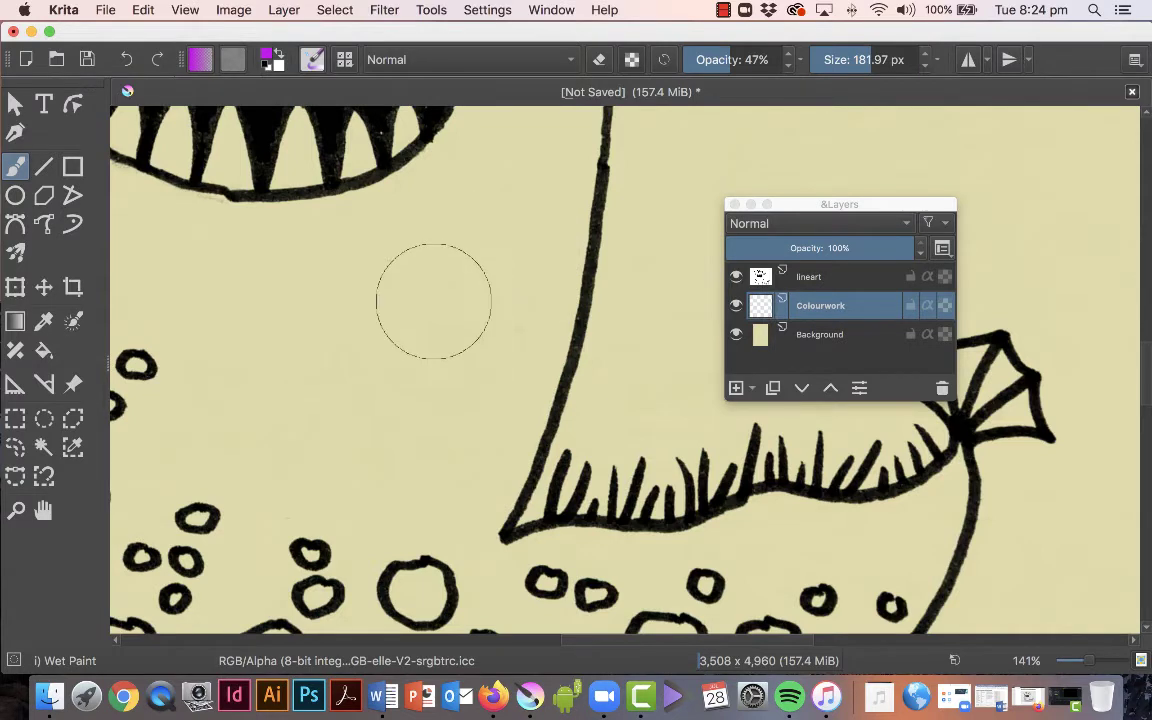
mouse_move(400, 272)
mouse_down()
mouse_move(597, 238)
mouse_move(442, 275)
mouse_move(663, 213)
mouse_move(303, 391)
mouse_move(675, 222)
mouse_up()
drag(652, 57, 733, 60)
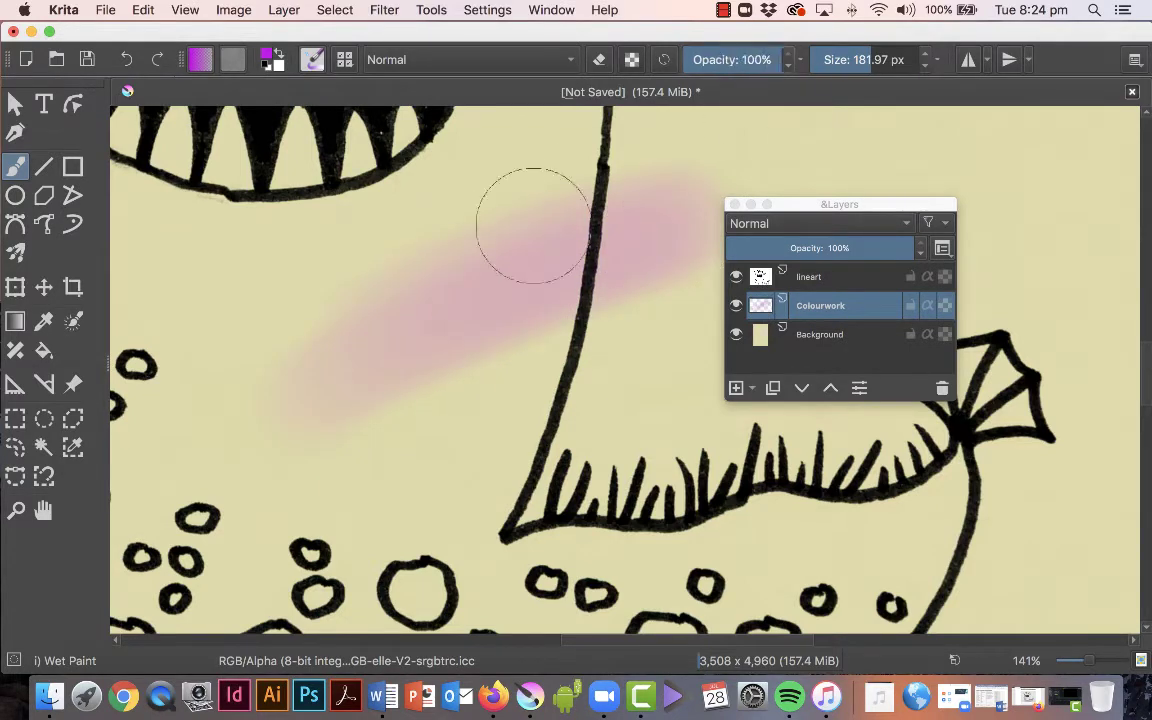
Step: Paint full-opacity purple strokes across the body on the Colourwork layer and one over the tail fur on the lineart layer
mouse_move(376, 346)
mouse_down()
mouse_move(660, 200)
mouse_move(430, 300)
mouse_move(538, 275)
mouse_up()
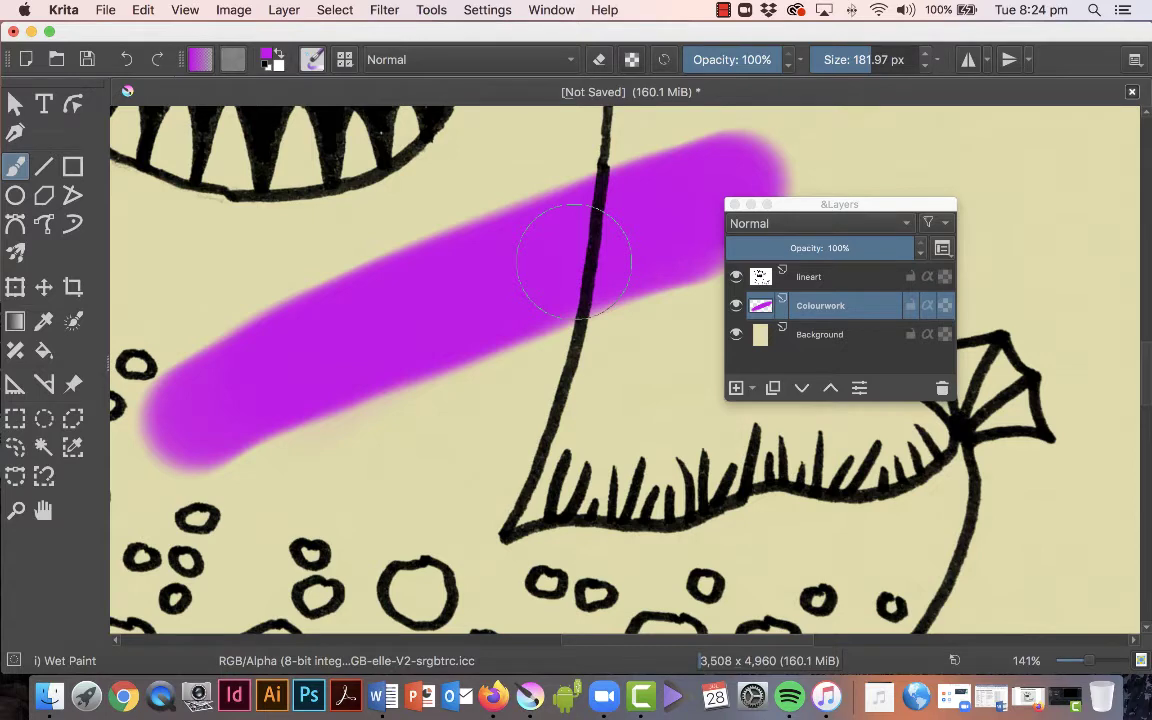
mouse_move(399, 386)
mouse_down()
mouse_move(430, 345)
mouse_move(360, 360)
mouse_up()
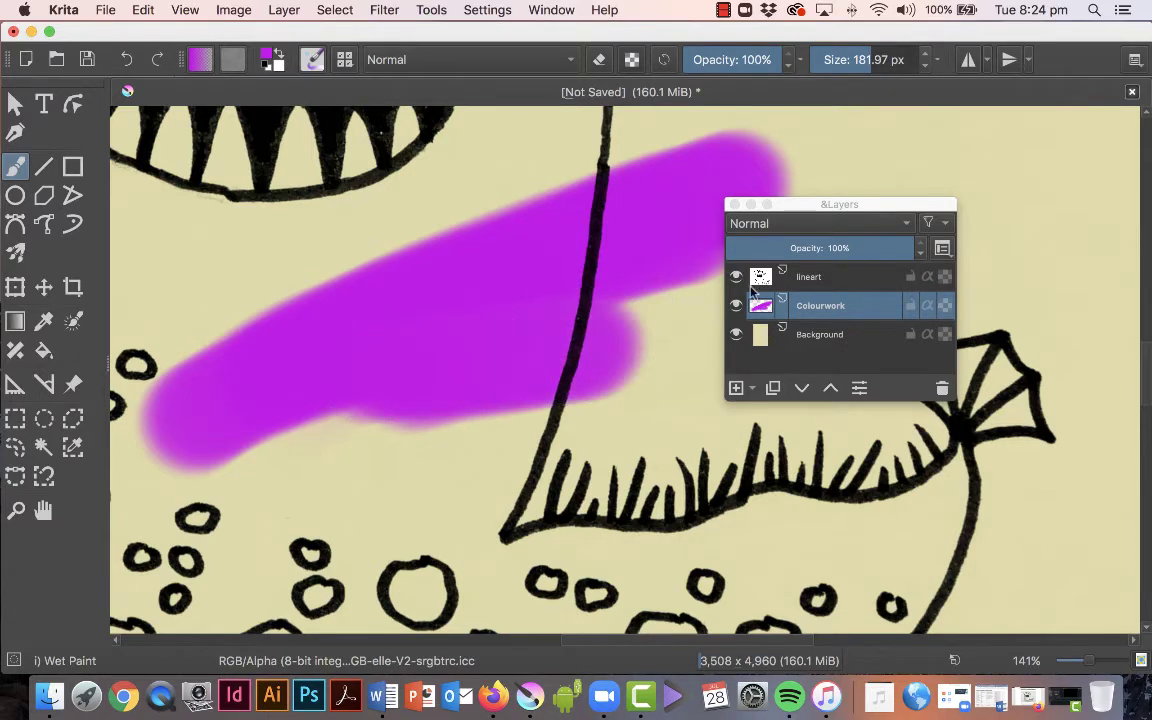
click(845, 281)
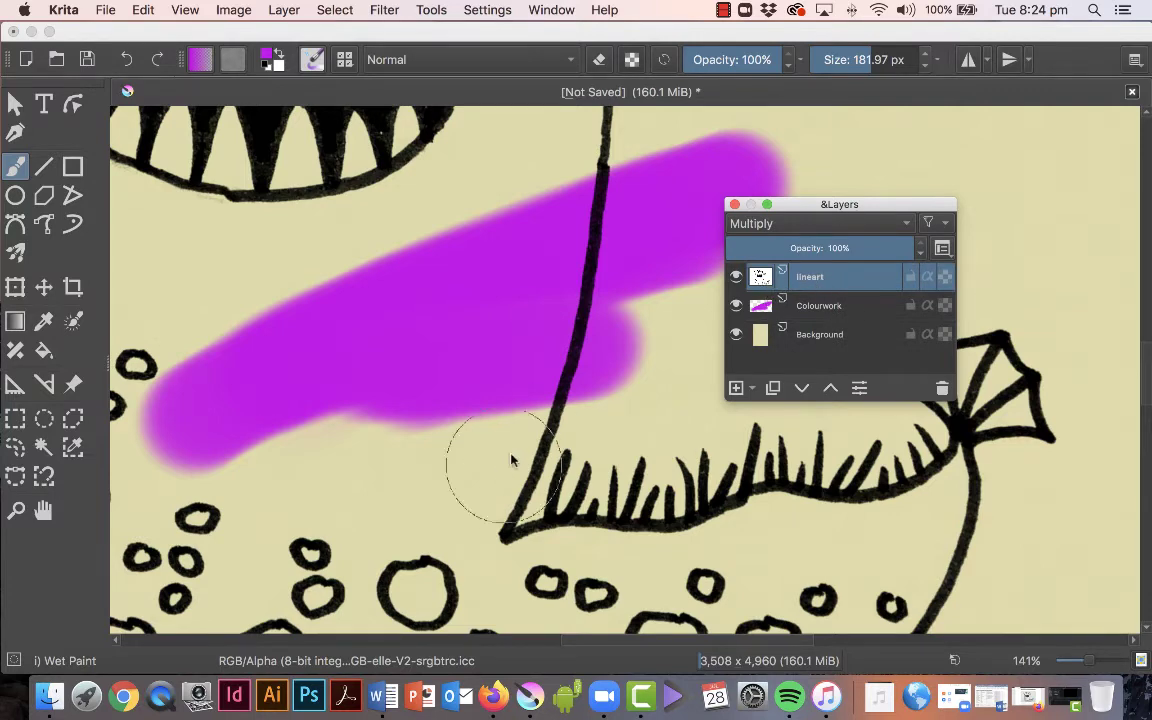
drag(419, 527, 720, 515)
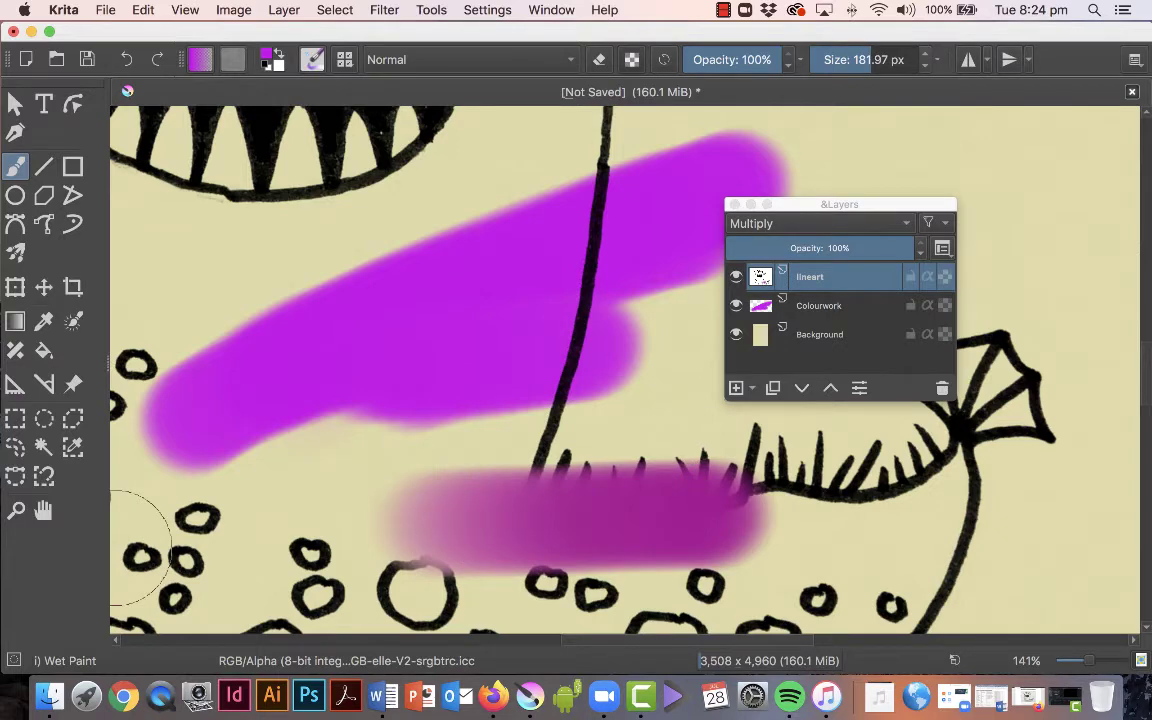
Step: Undo all the purple test strokes on the lineart and Colourwork layers
key(super+z)
key(super+z)
key(super+z)
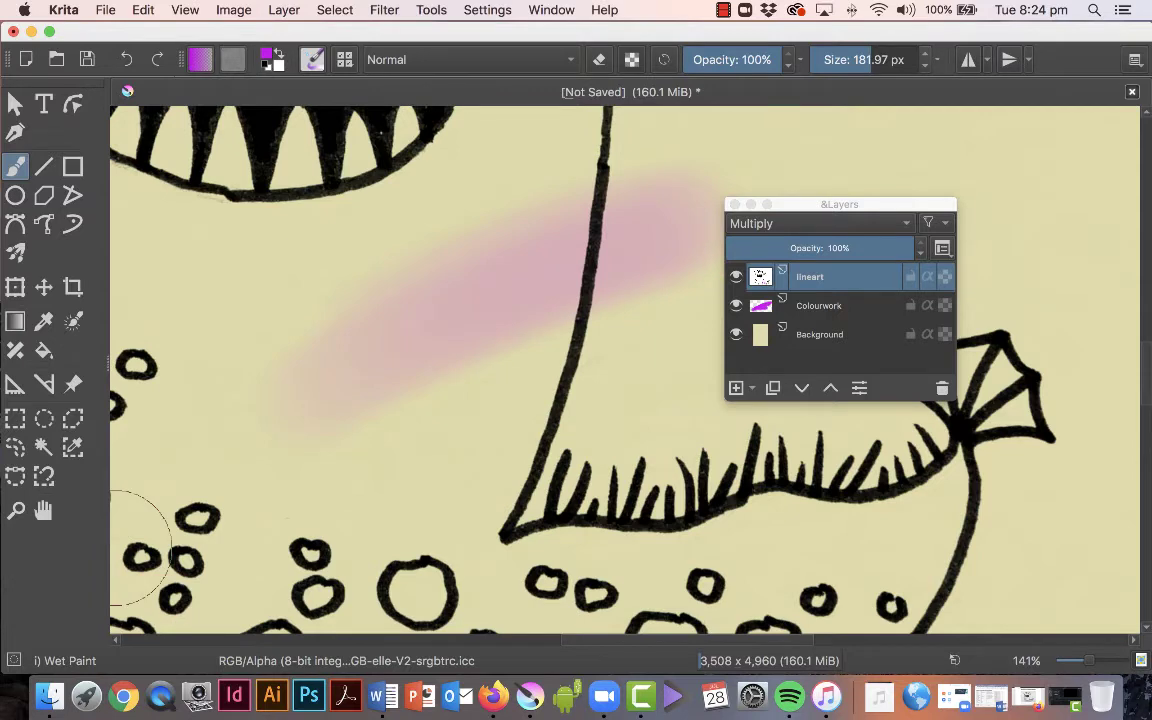
key(super+z)
key(super+z)
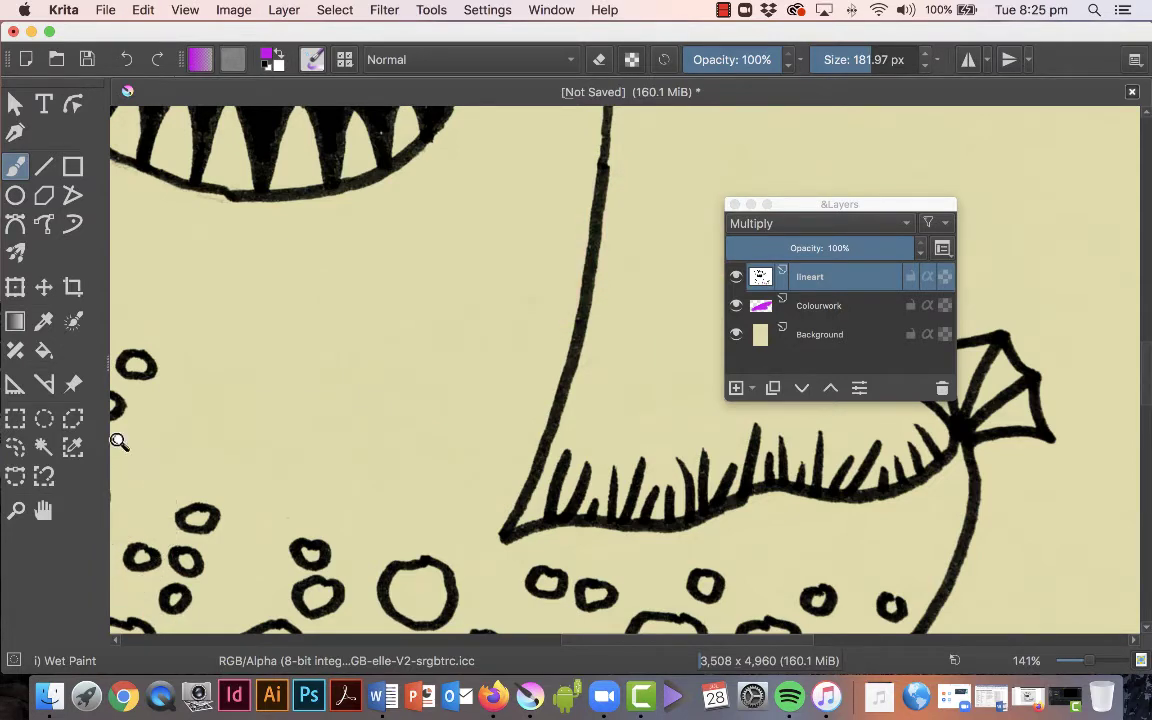
Step: Reduce the brush size to 135 px and make the Colourwork layer active for painting the monster
drag(406, 365, 414, 452)
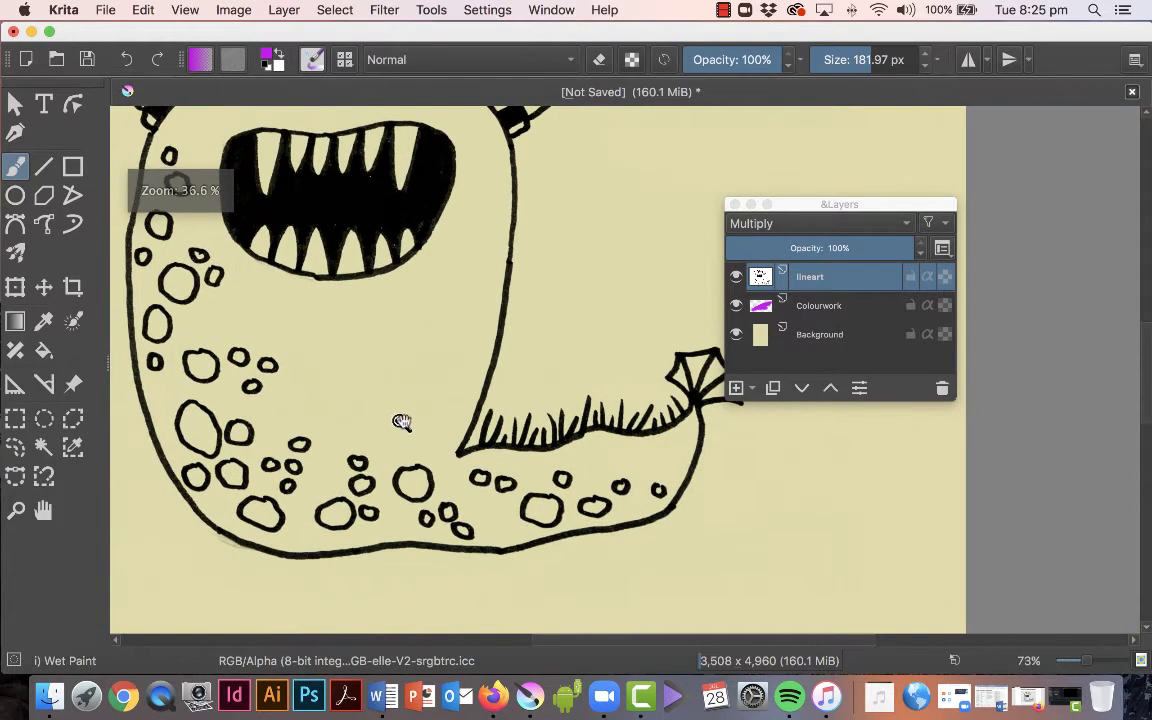
drag(344, 327, 420, 446)
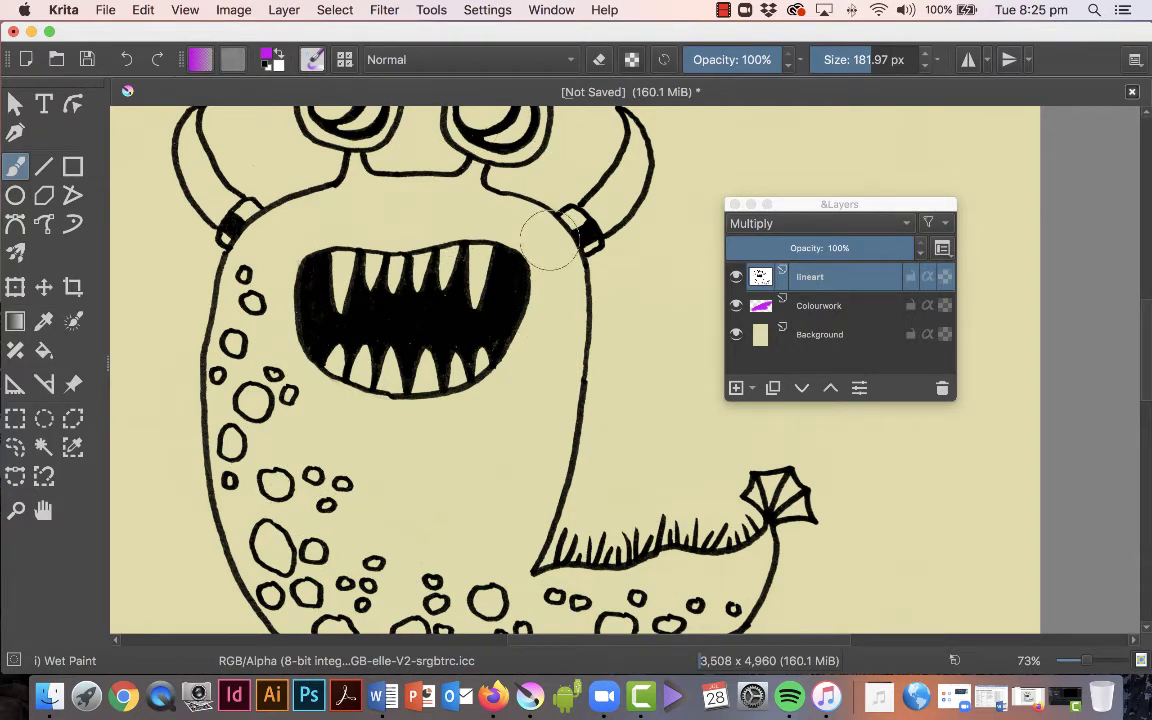
key(bracketleft)
key(bracketleft)
key(bracketleft)
key(bracketleft)
key(bracketleft)
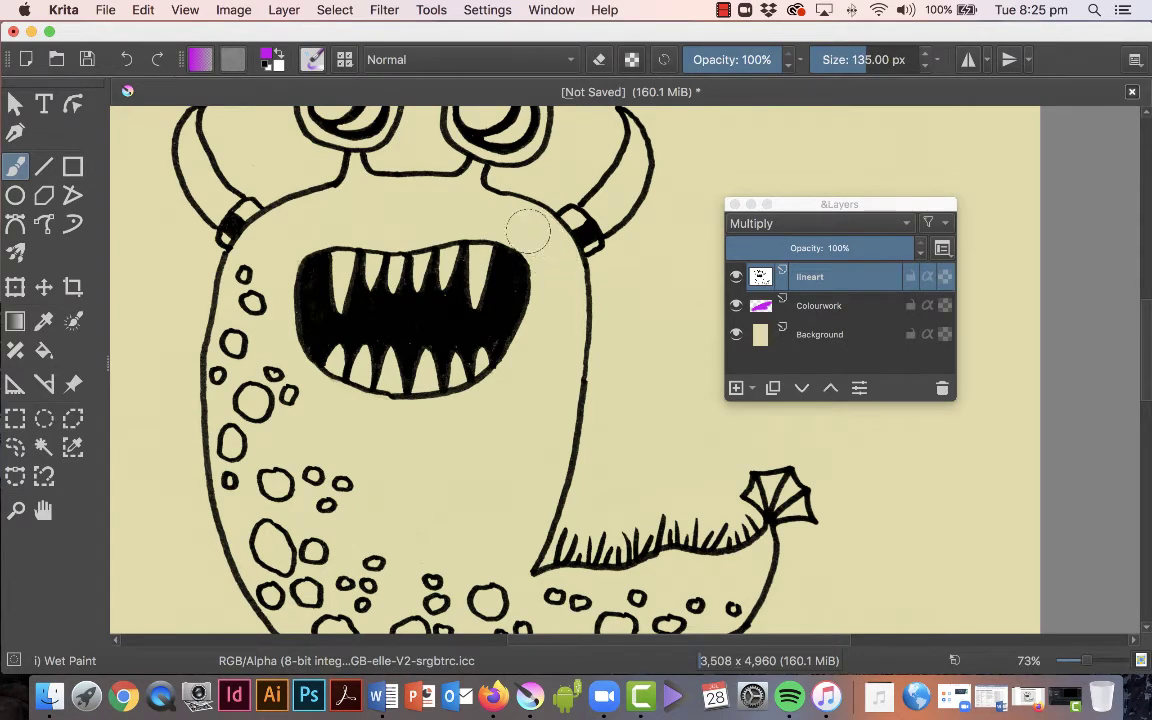
click(839, 305)
click(838, 306)
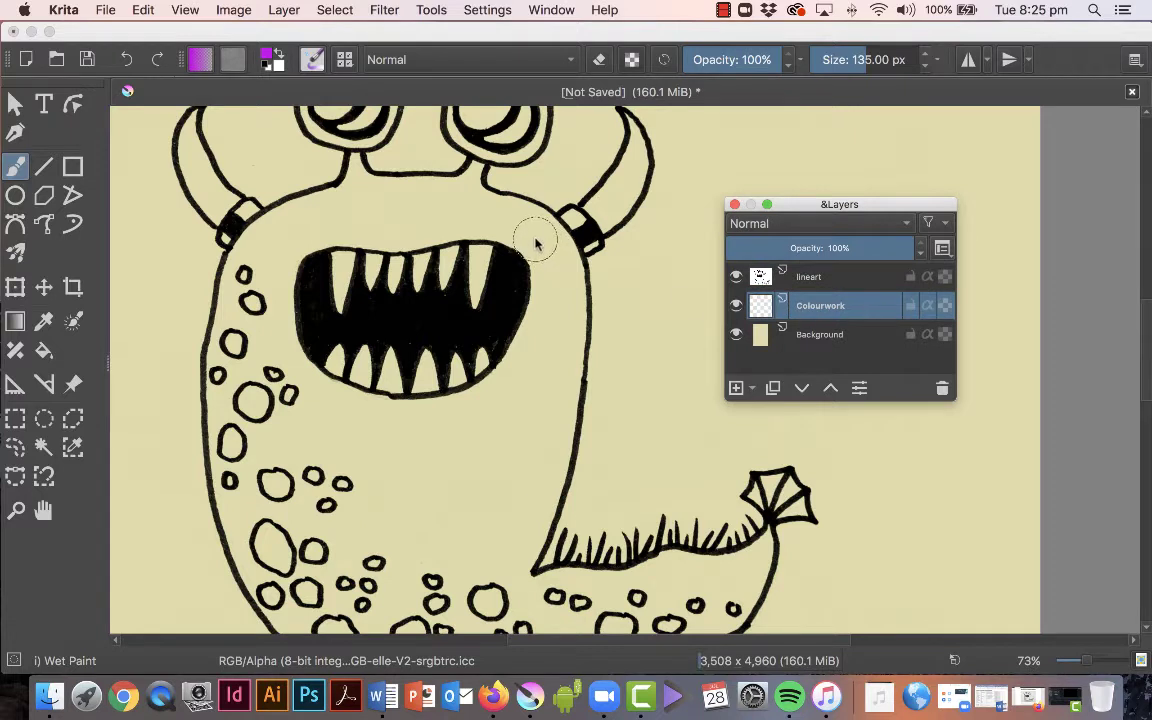
Step: Paint purple across the monster's forehead and down beside the mouth, reducing the brush size to 103 px
mouse_move(550, 240)
mouse_down()
mouse_move(565, 285)
mouse_move(525, 222)
mouse_move(440, 200)
mouse_move(465, 190)
mouse_move(385, 190)
mouse_move(410, 205)
mouse_move(335, 195)
mouse_move(370, 215)
mouse_move(290, 210)
mouse_move(300, 220)
mouse_move(315, 182)
mouse_move(335, 178)
mouse_move(395, 198)
mouse_move(385, 220)
mouse_move(340, 225)
mouse_move(430, 218)
mouse_move(525, 232)
mouse_move(470, 222)
mouse_move(527, 355)
mouse_move(458, 565)
mouse_move(476, 520)
mouse_move(464, 553)
mouse_move(488, 562)
mouse_move(470, 540)
mouse_move(485, 548)
mouse_move(513, 520)
mouse_up()
key(bracketleft)
key(bracketleft)
key(bracketleft)
key(bracketleft)
key(bracketleft)
key(bracketleft)
key(bracketleft)
key(bracketleft)
key(bracketleft)
key(bracketleft)
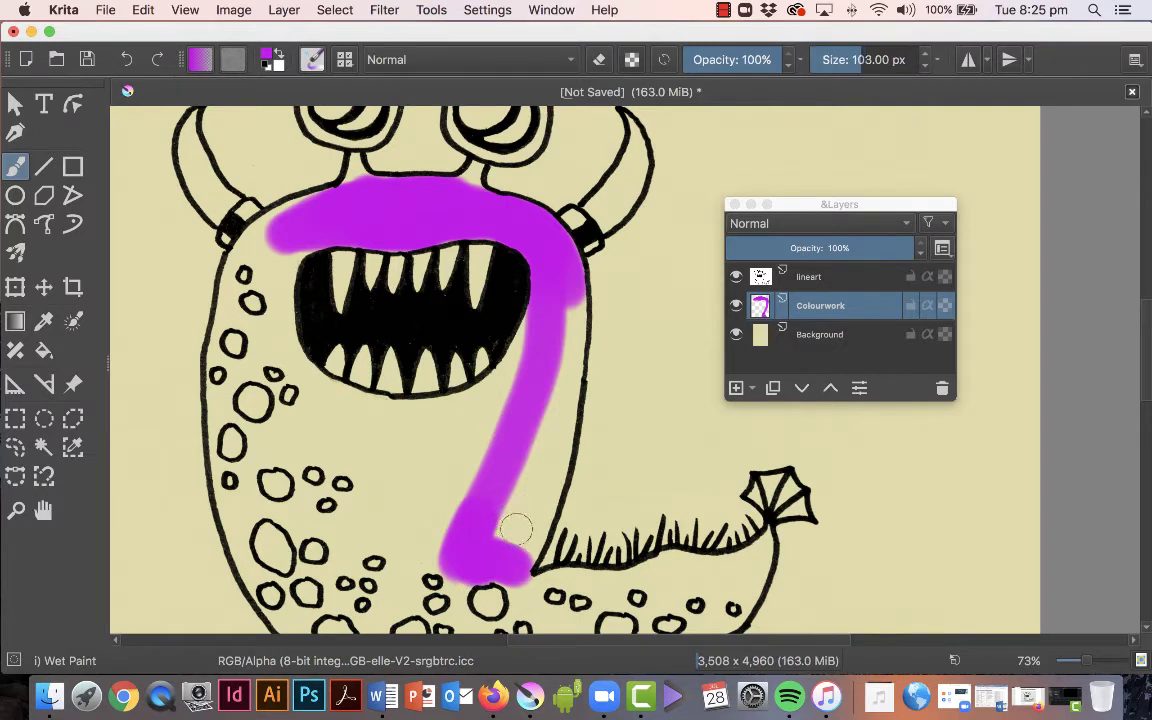
Step: Add small purple marks among the spots below the painted area with the brush reduced to 47 px and 6.17 px
key(bracketleft)
key(bracketleft)
key(bracketleft)
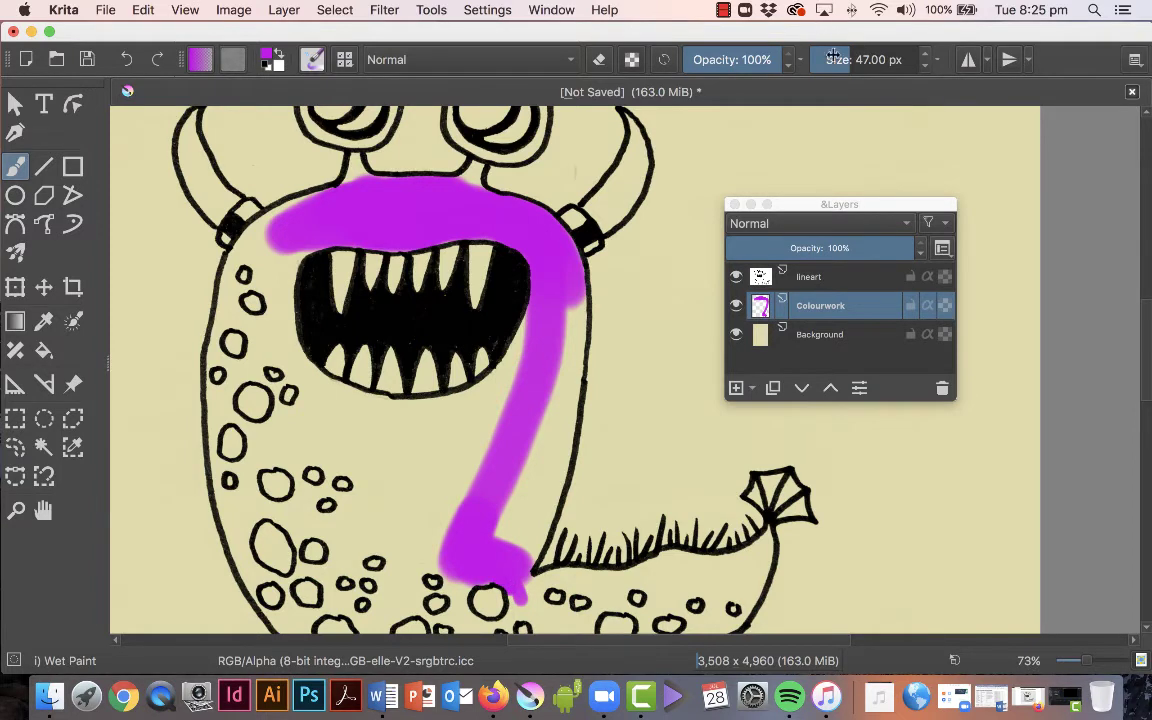
drag(836, 58, 821, 61)
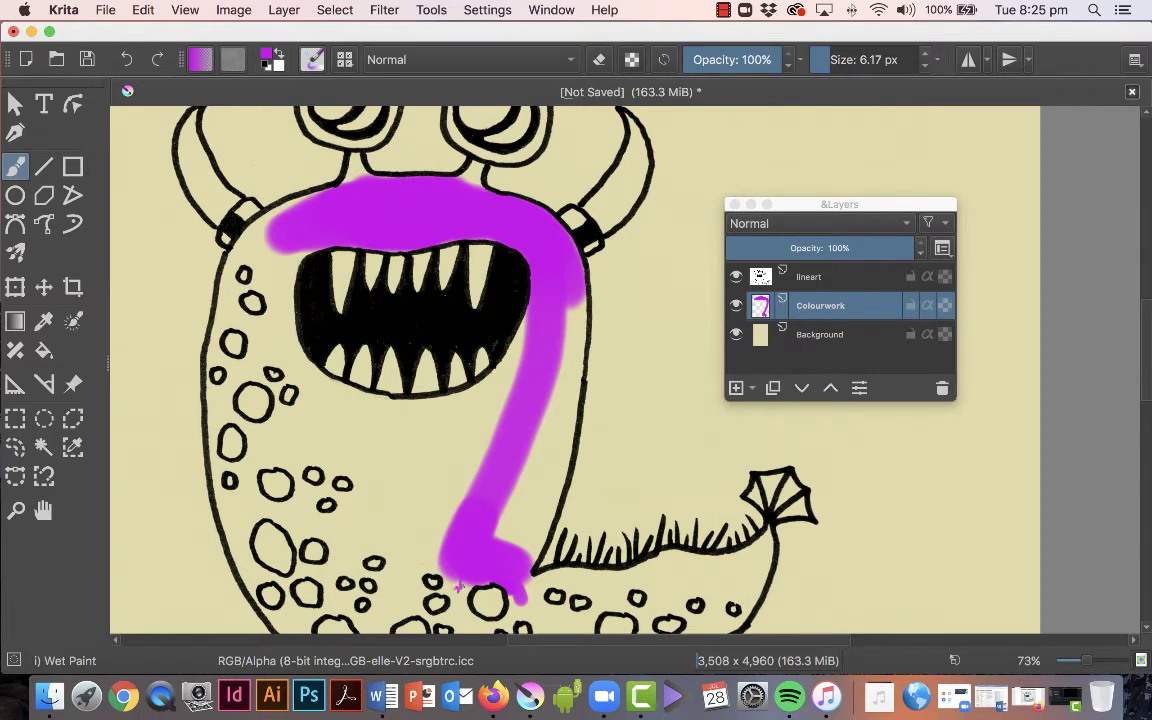
Step: Set the brush size to 82.37 px and paint more purple along the body beside the mouth
right_click(460, 587)
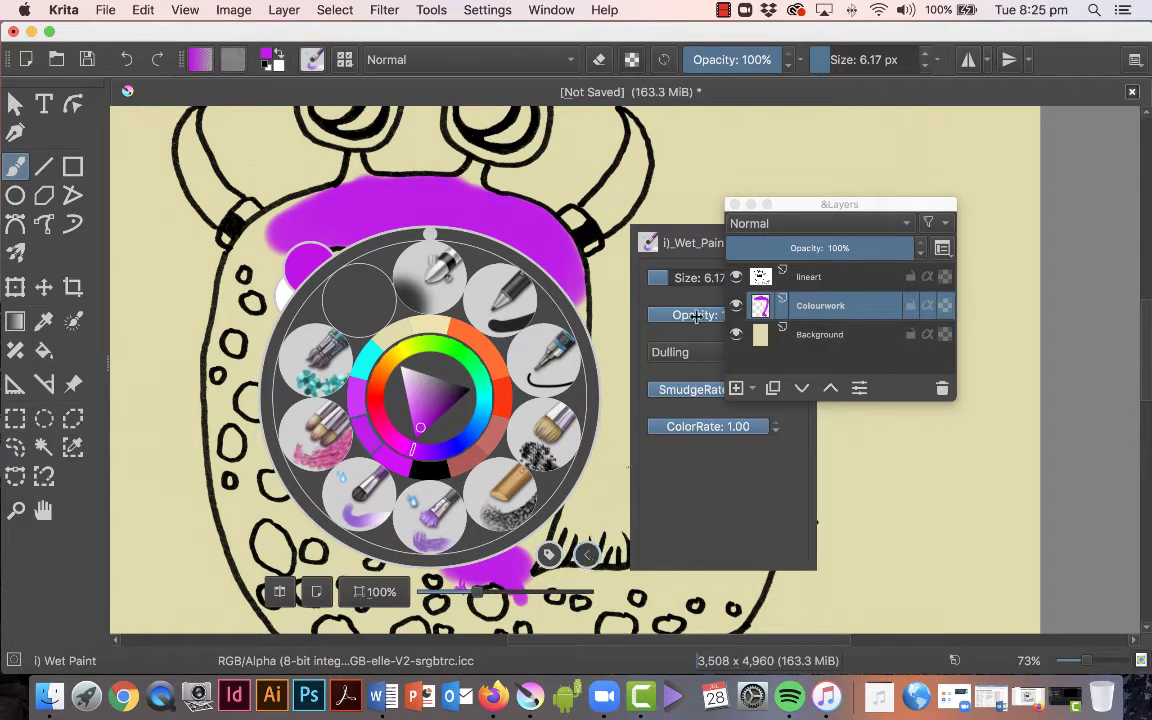
click(685, 279)
drag(685, 279, 699, 279)
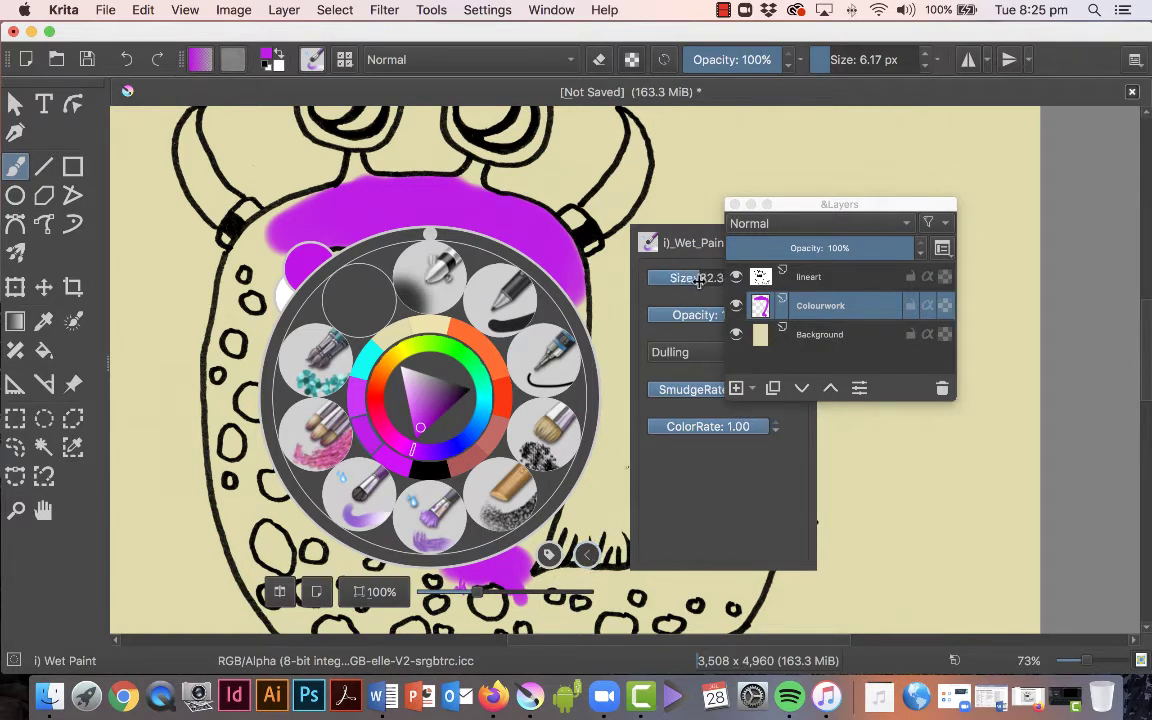
click(520, 245)
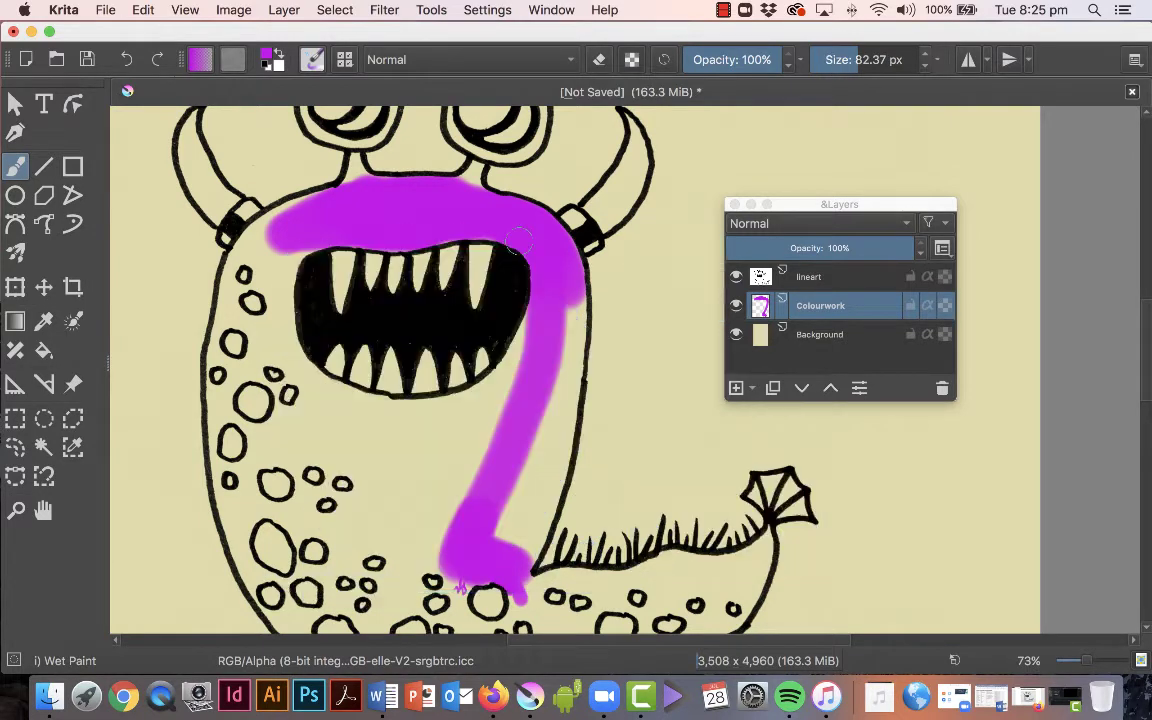
mouse_move(502, 410)
mouse_down()
mouse_move(531, 329)
mouse_move(533, 352)
mouse_move(560, 338)
mouse_up()
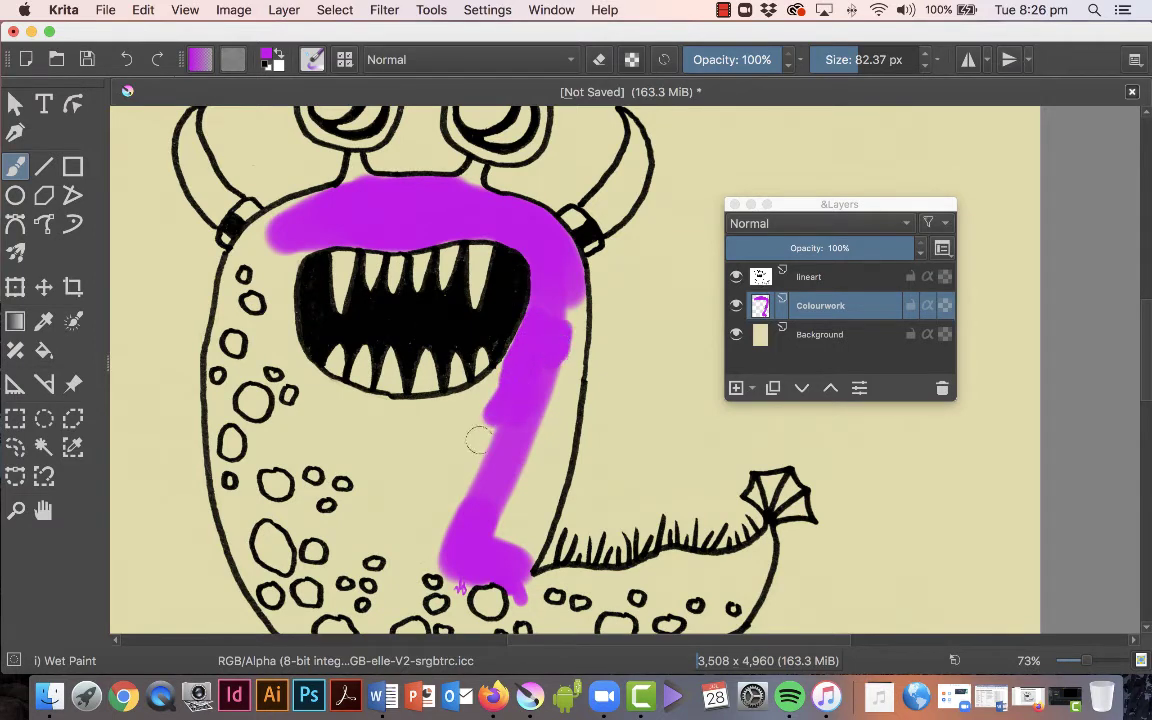
Step: Undo all the purple strokes painted on the Colourwork layer
key(ctrl+z)
key(ctrl+z)
key(ctrl+z)
key(ctrl+z)
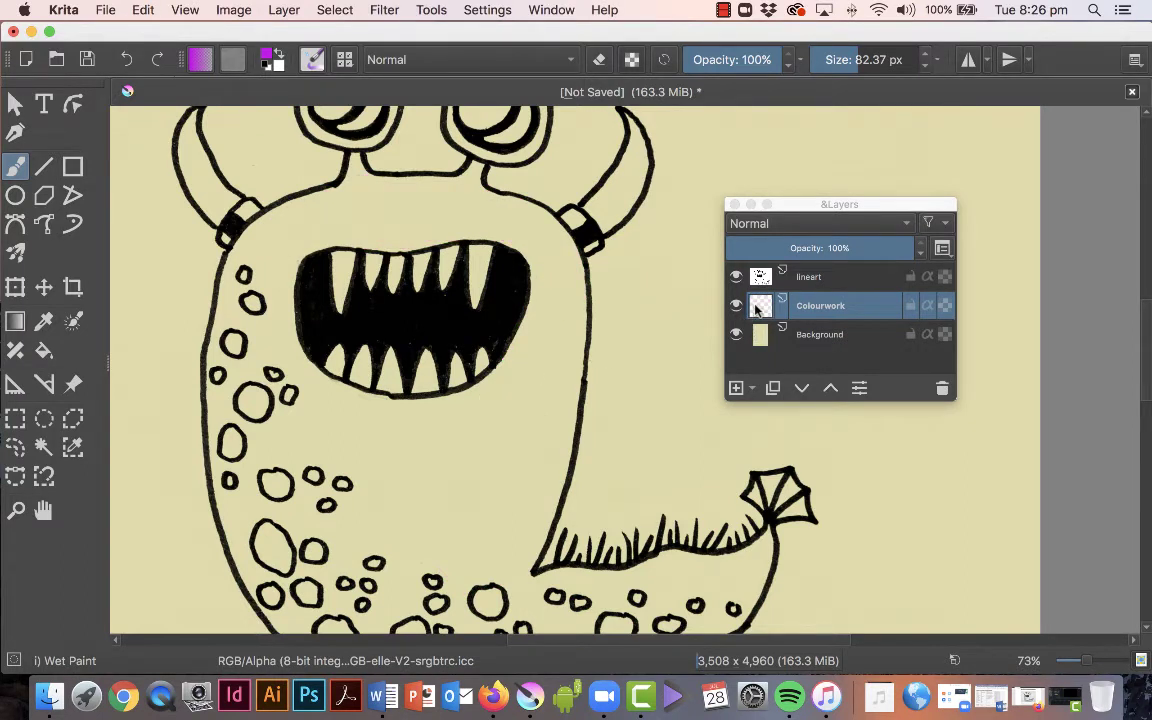
Step: Switch to the Contiguous Selection tool and make the lineart layer active for selecting areas of the monster
mouse_move(760, 308)
click(41, 449)
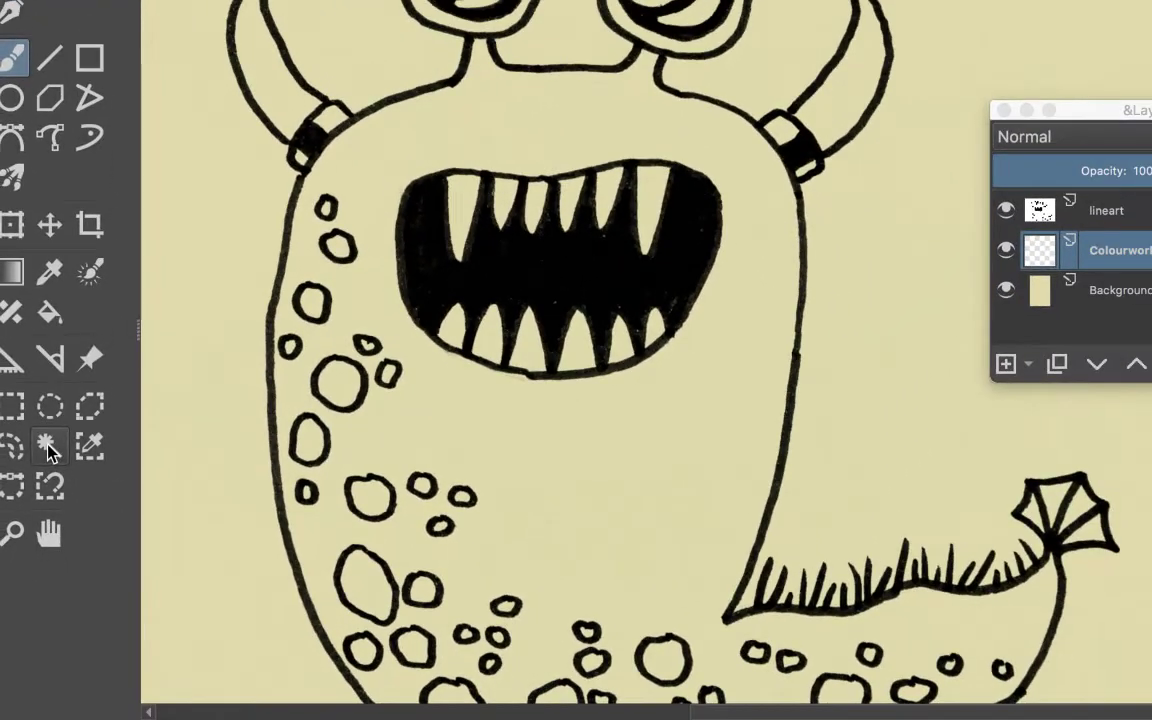
click(47, 449)
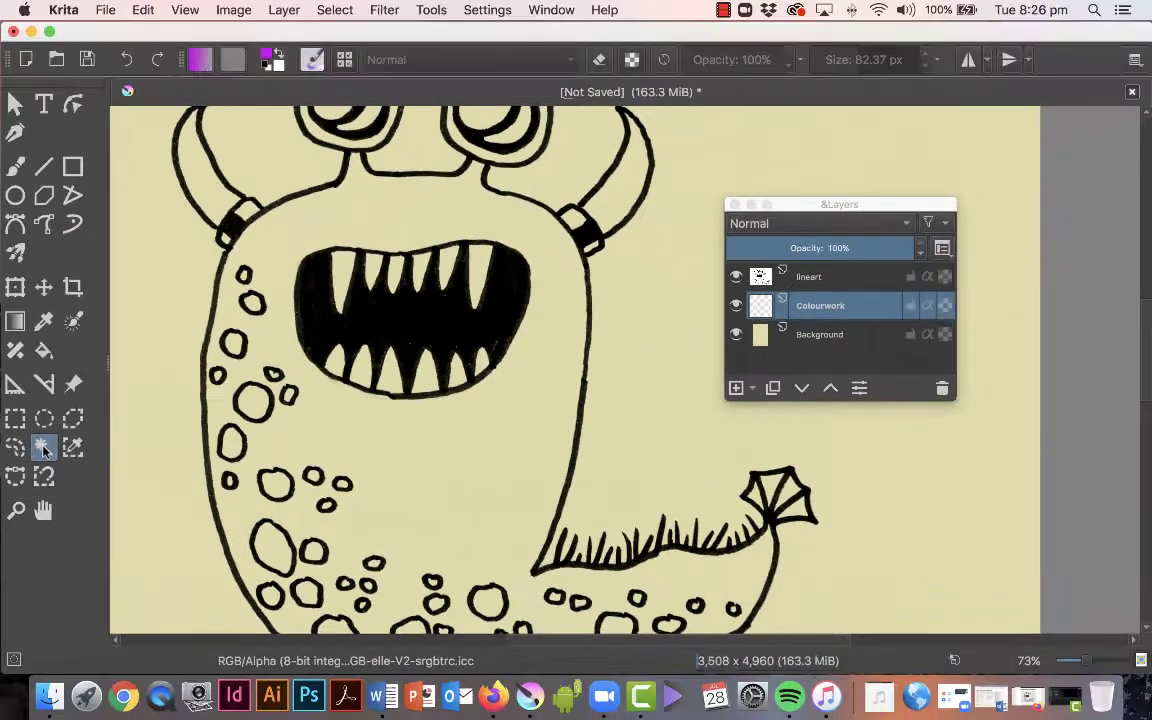
click(822, 278)
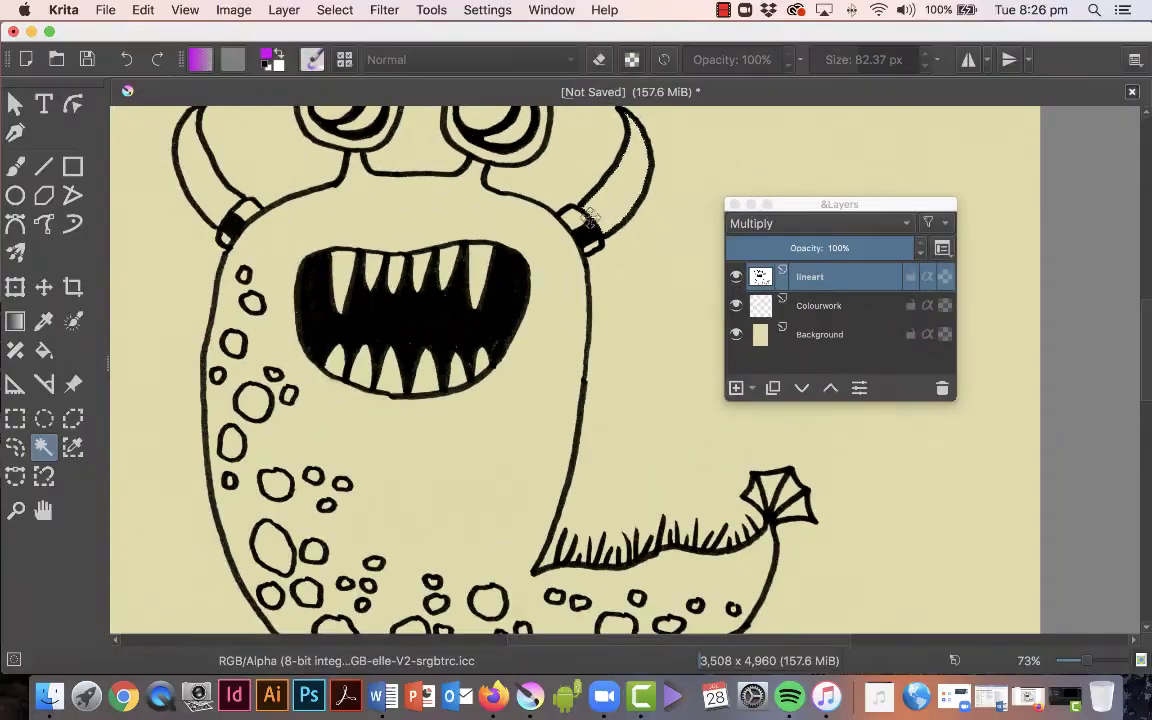
Step: Select all the upper and lower teeth inside the monster's mouth as one combined contiguous selection
click(519, 228)
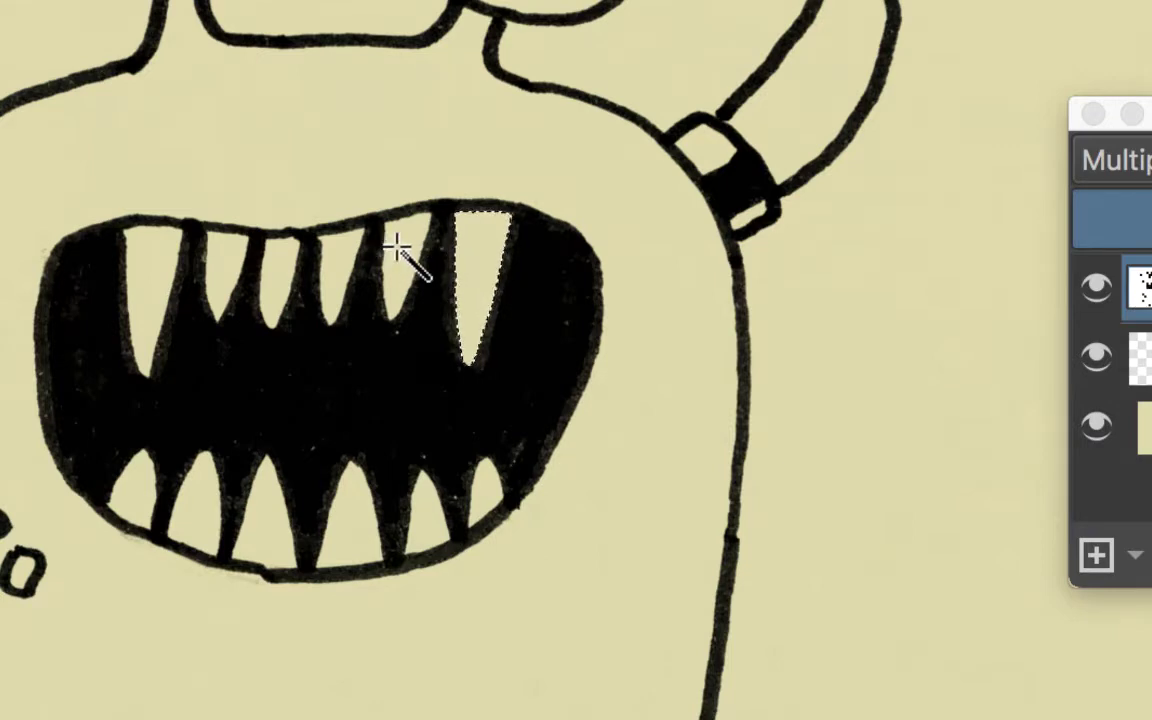
shift+click(284, 262)
shift+click(238, 262)
shift+click(152, 255)
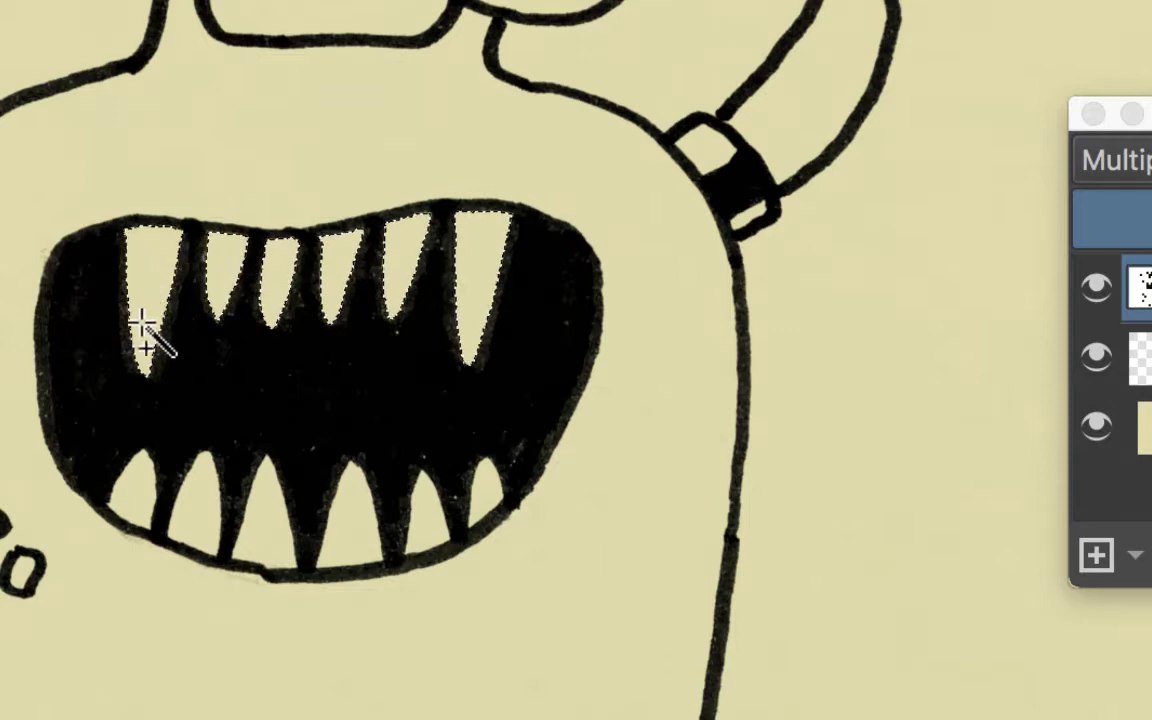
shift+click(134, 495)
shift+click(185, 505)
shift+click(245, 518)
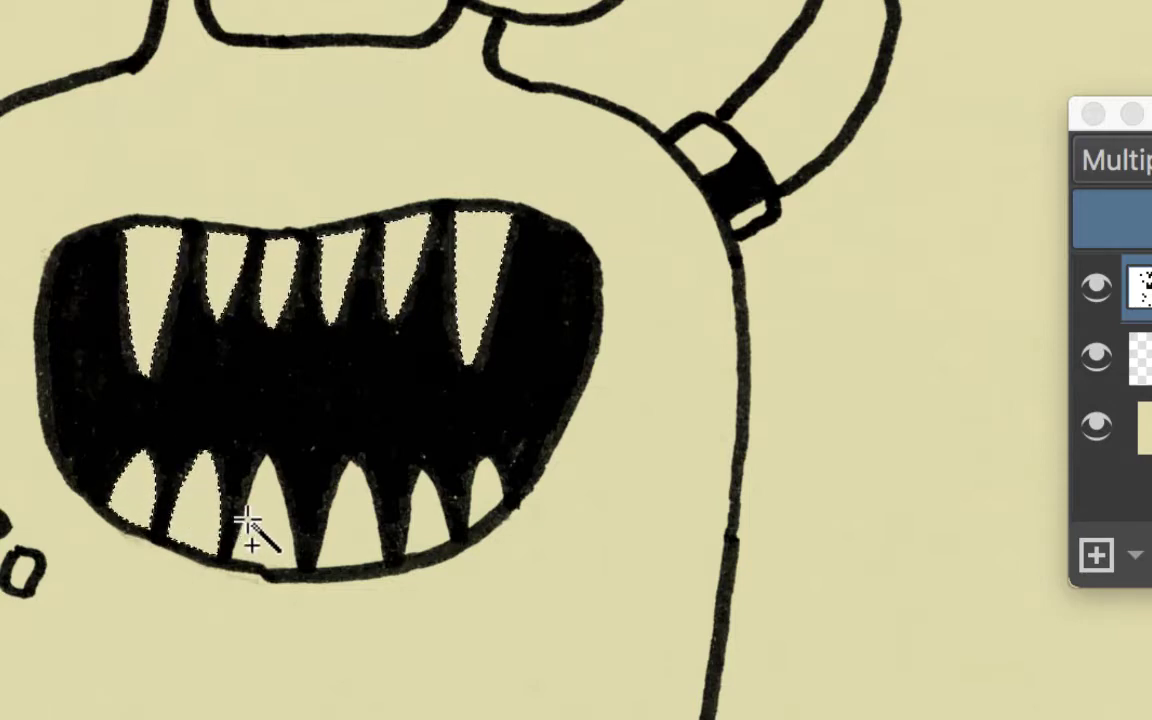
shift+click(358, 525)
shift+click(424, 530)
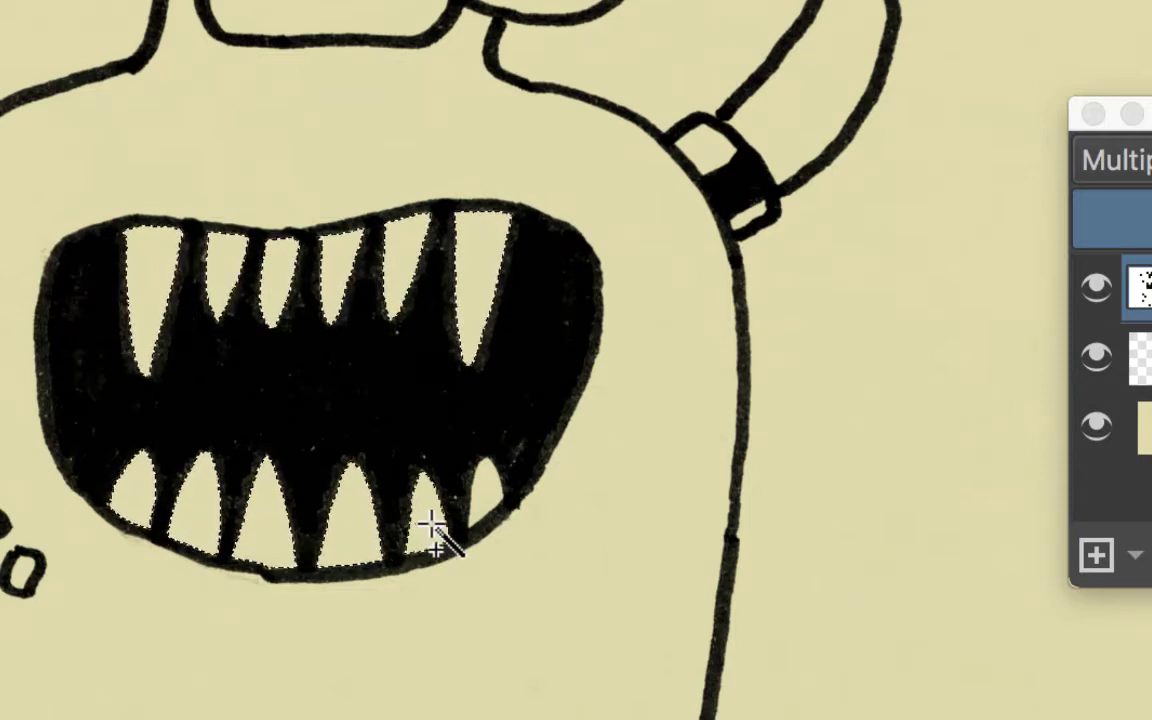
shift+click(486, 492)
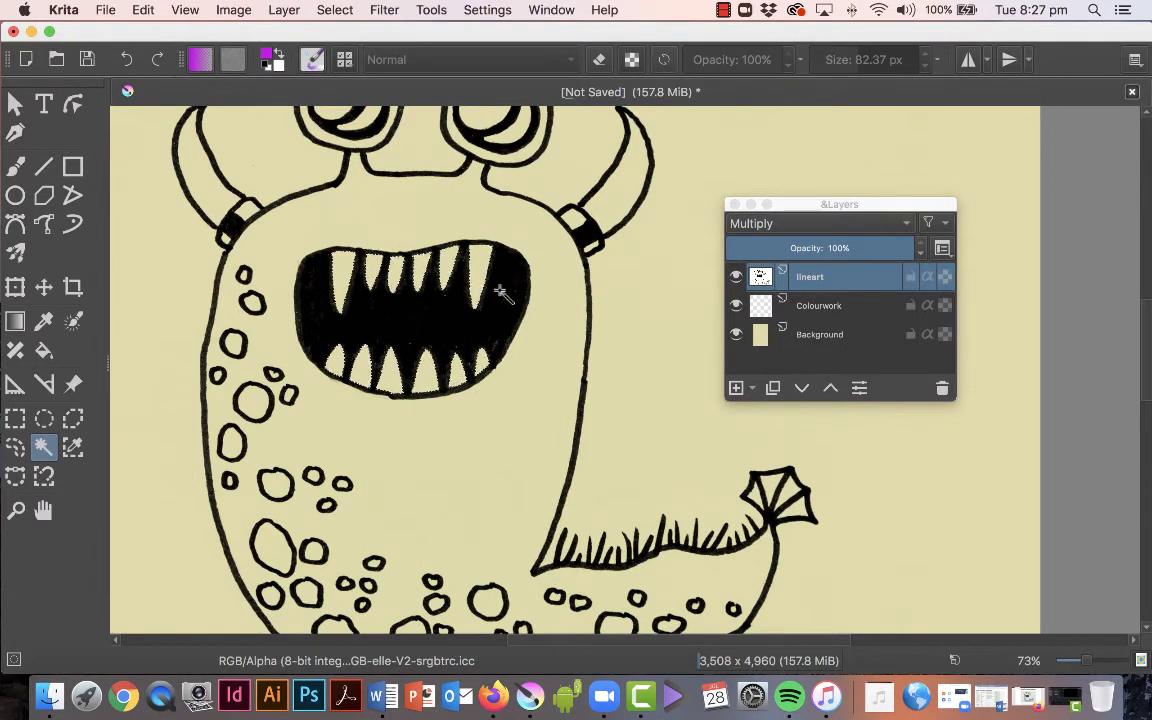
Step: Fill the selected teeth on the Colourwork layer with a pale yellow foreground colour
click(848, 314)
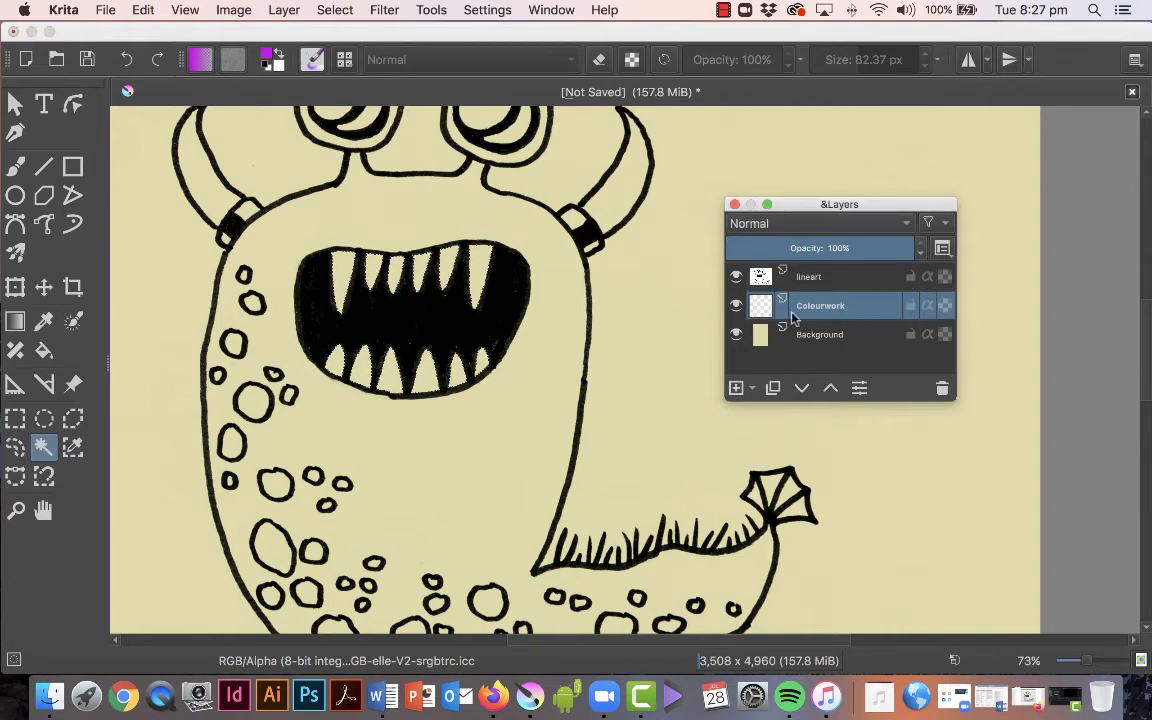
click(278, 58)
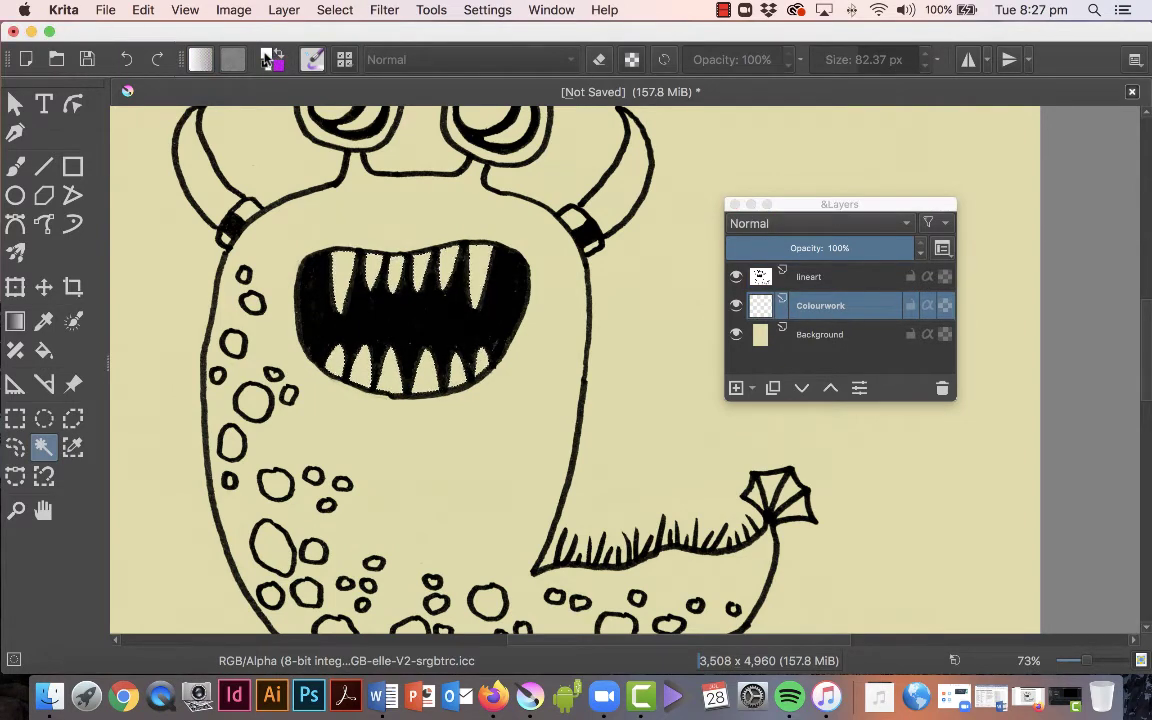
click(267, 54)
click(183, 261)
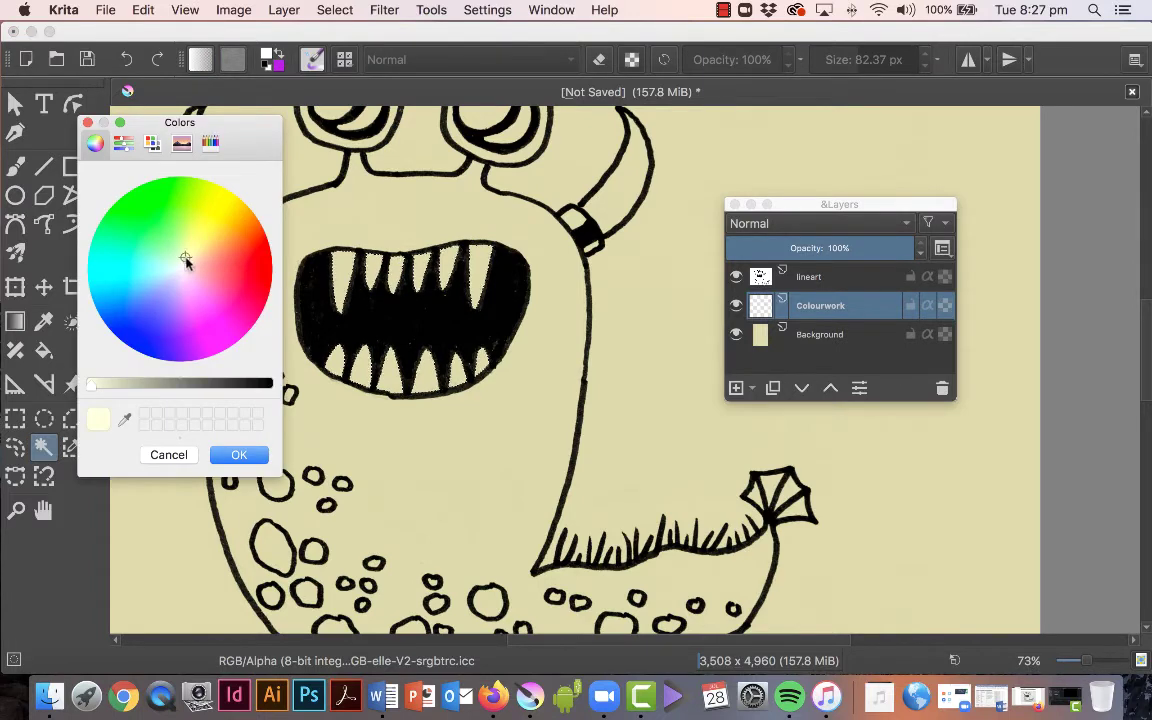
click(236, 454)
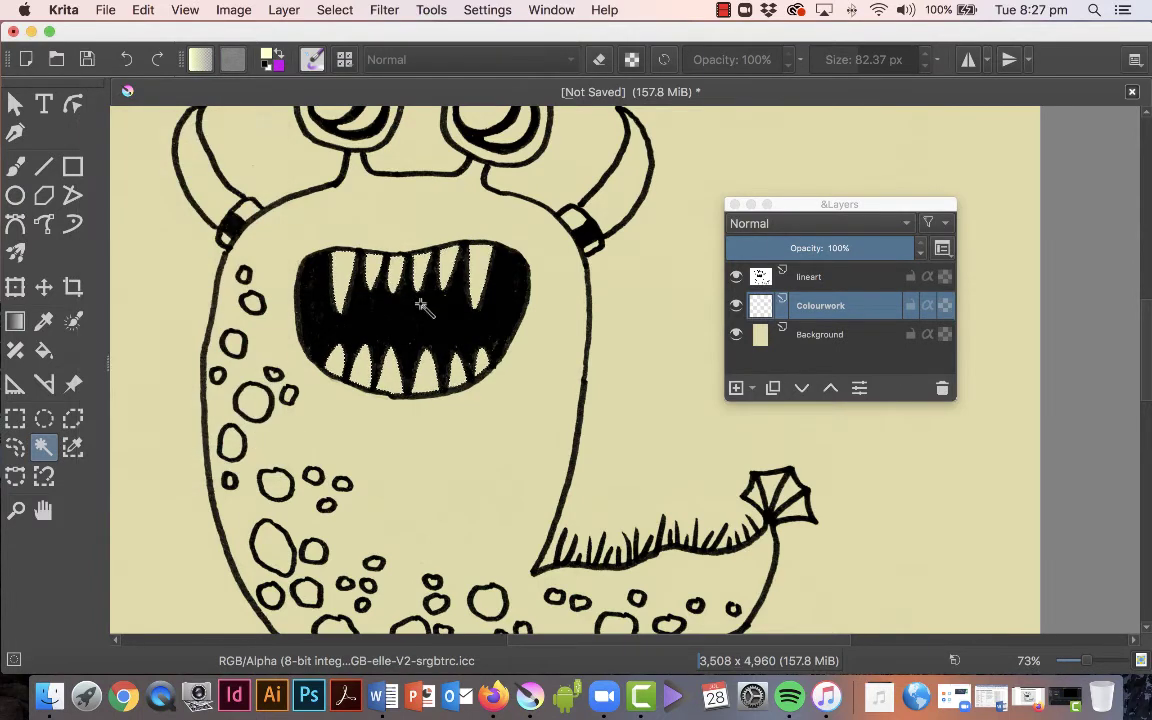
click(143, 10)
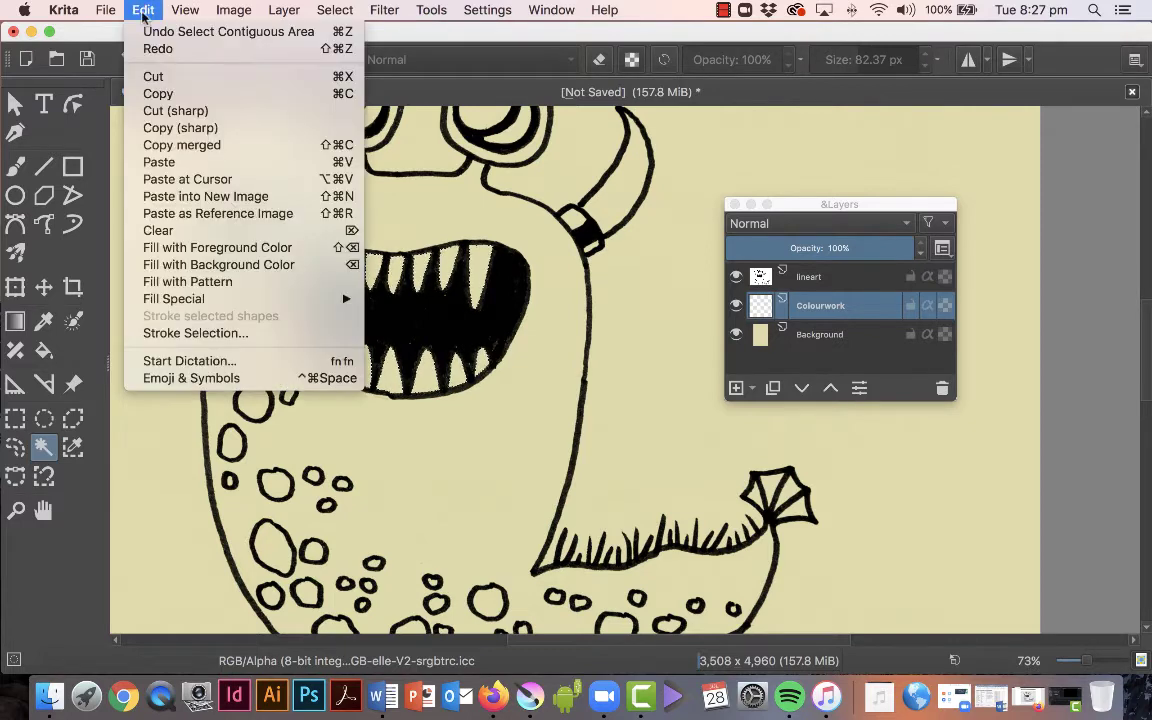
click(177, 248)
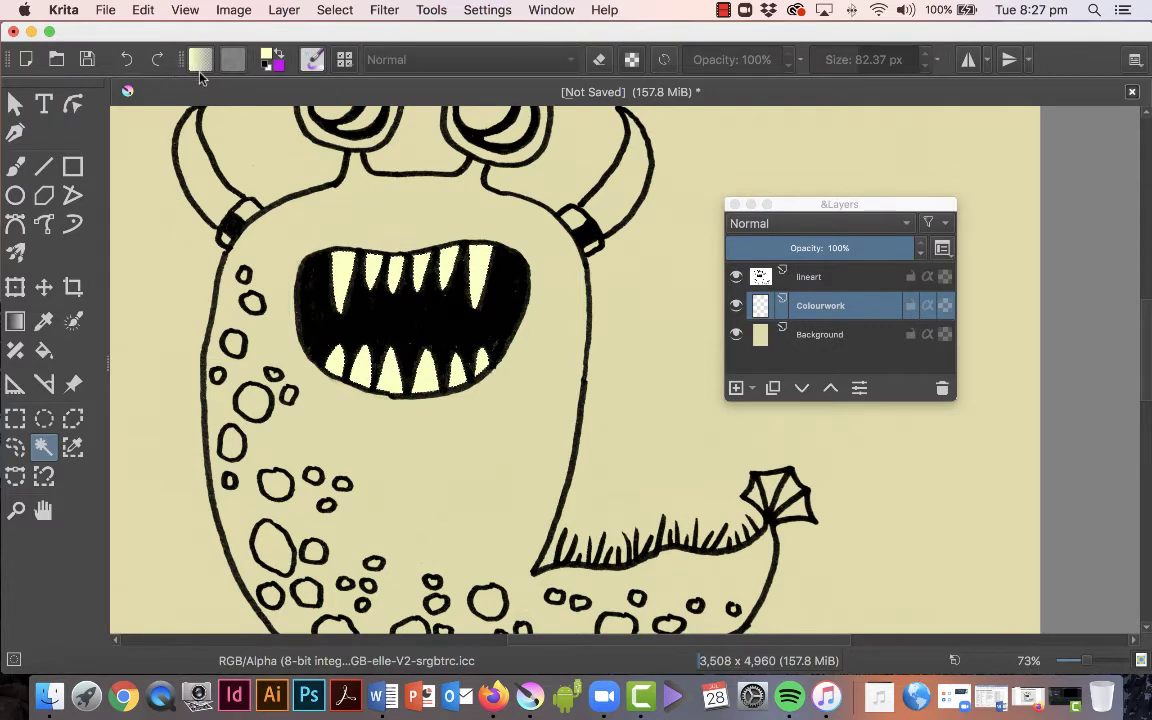
Step: Change the foreground colour to a very pale greenish white and refill the selected teeth with it
click(262, 52)
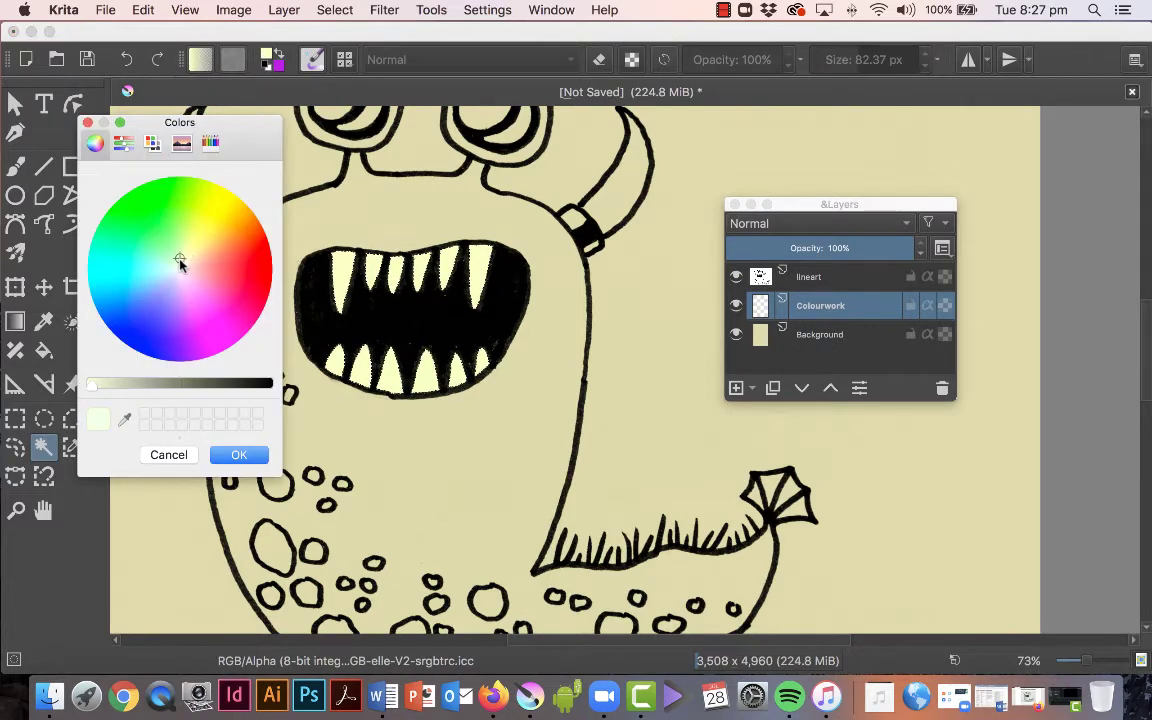
click(258, 454)
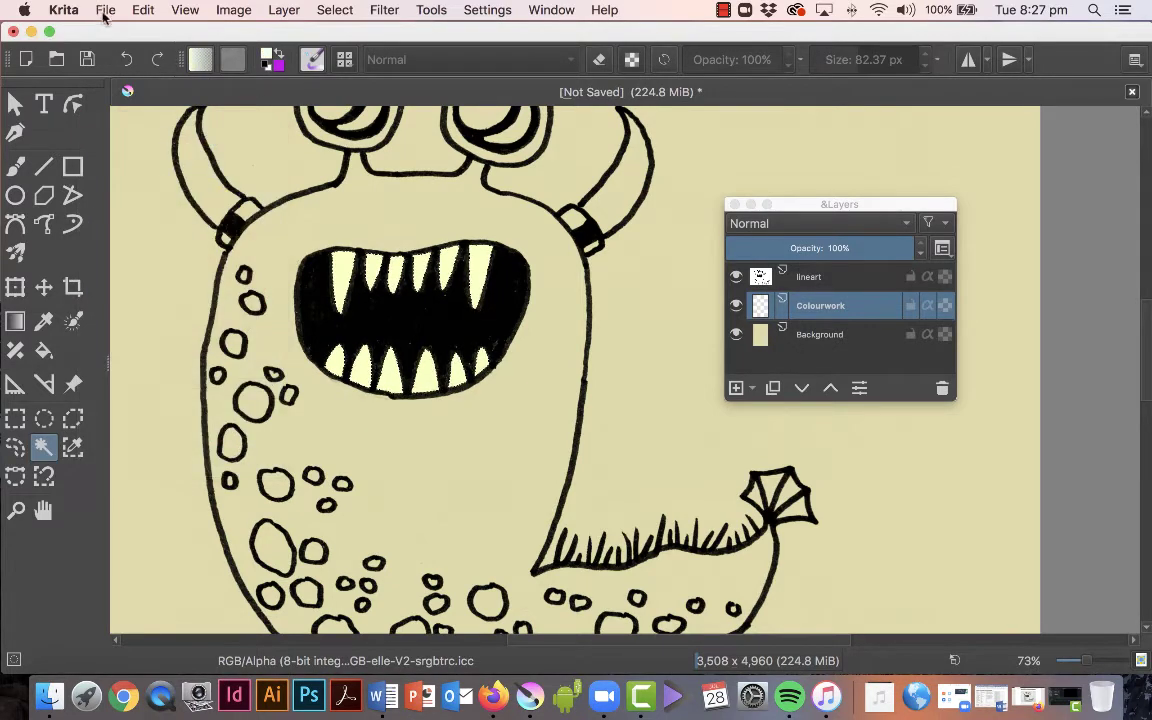
click(143, 10)
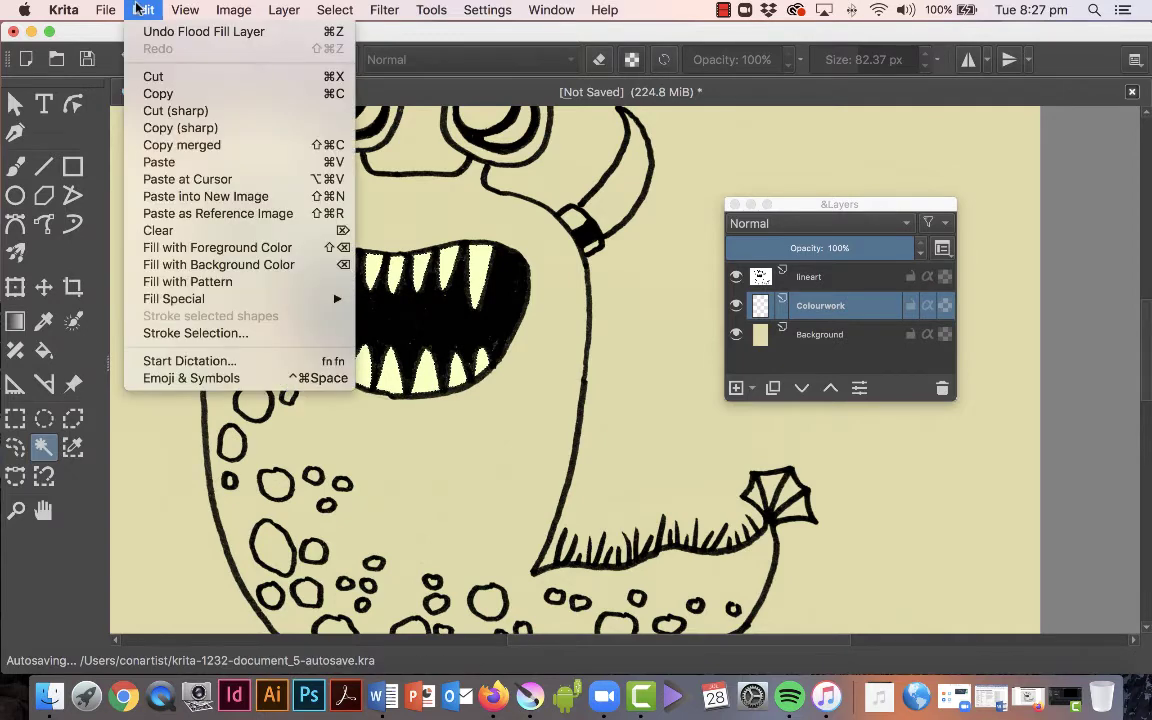
click(155, 248)
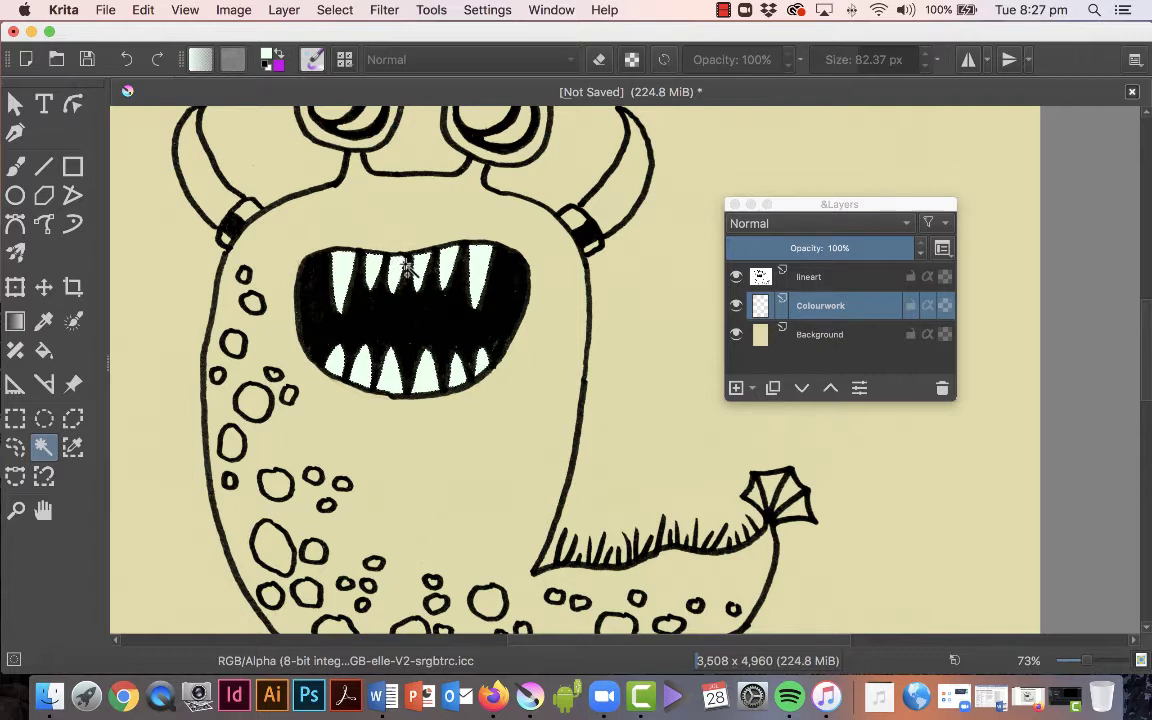
Step: Try a purple fill on the selected teeth, and swap the foreground back to the pale greenish white
click(279, 54)
key(shift+BackSpace)
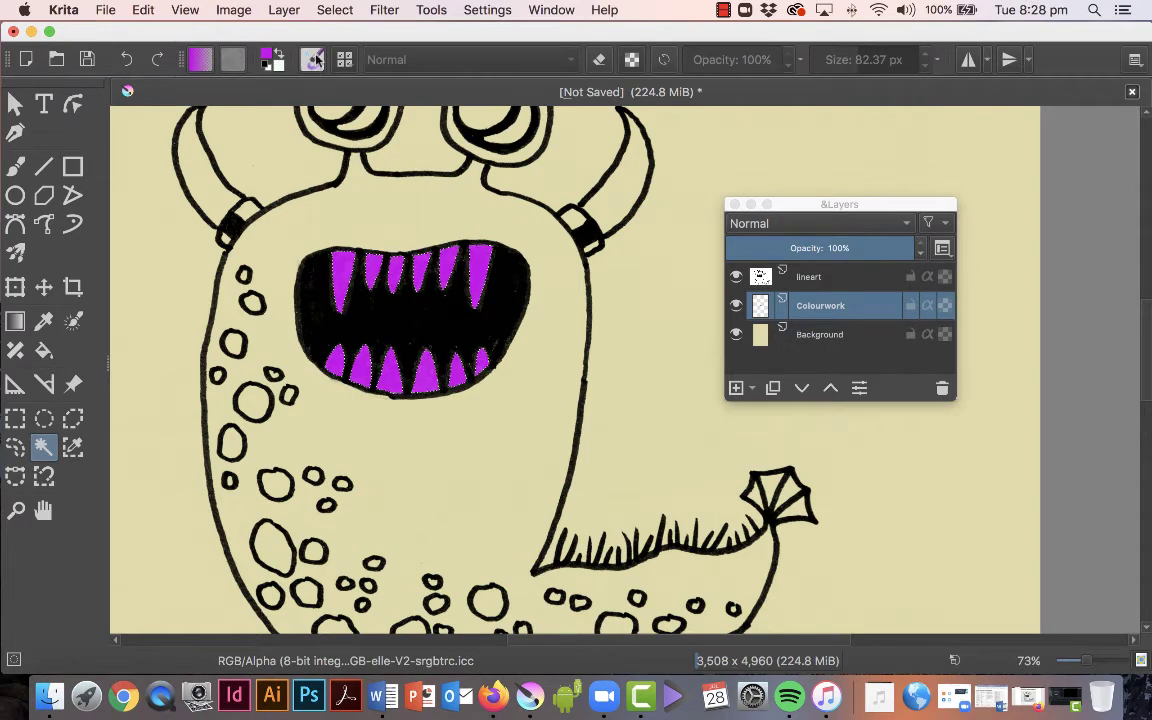
key(x)
Step: Brush soft shading onto the selected teeth with the Wet Paint brush at 82.37 px, and deselect them
click(15, 166)
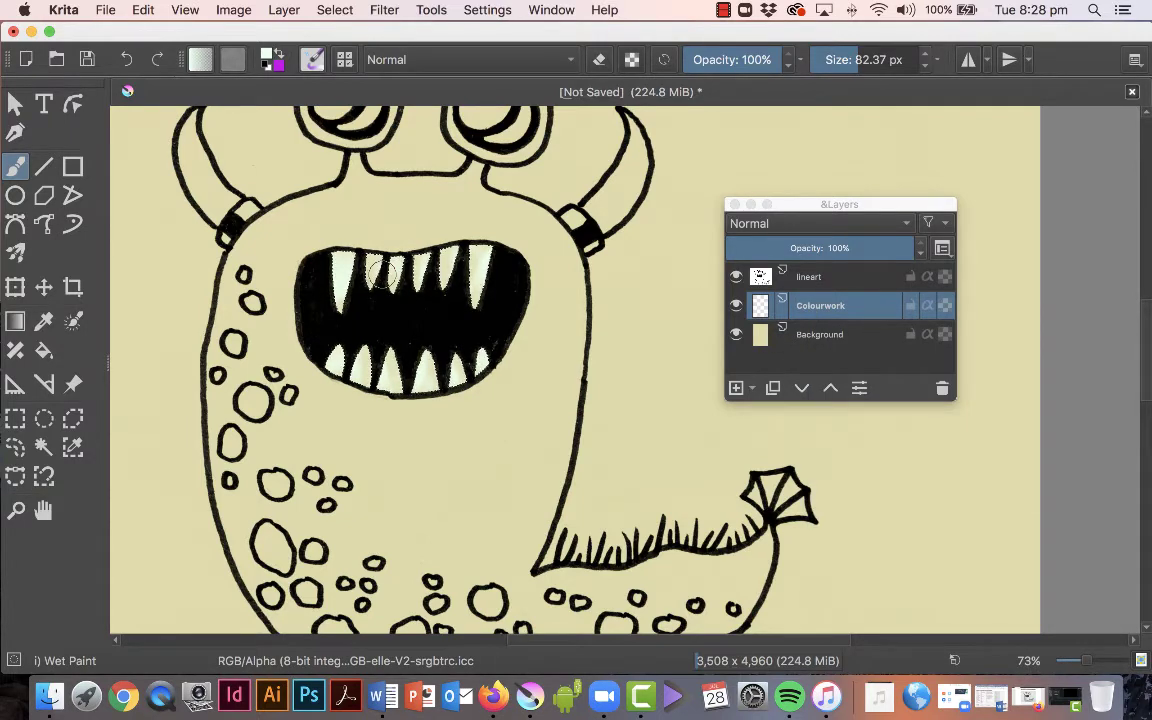
click(340, 10)
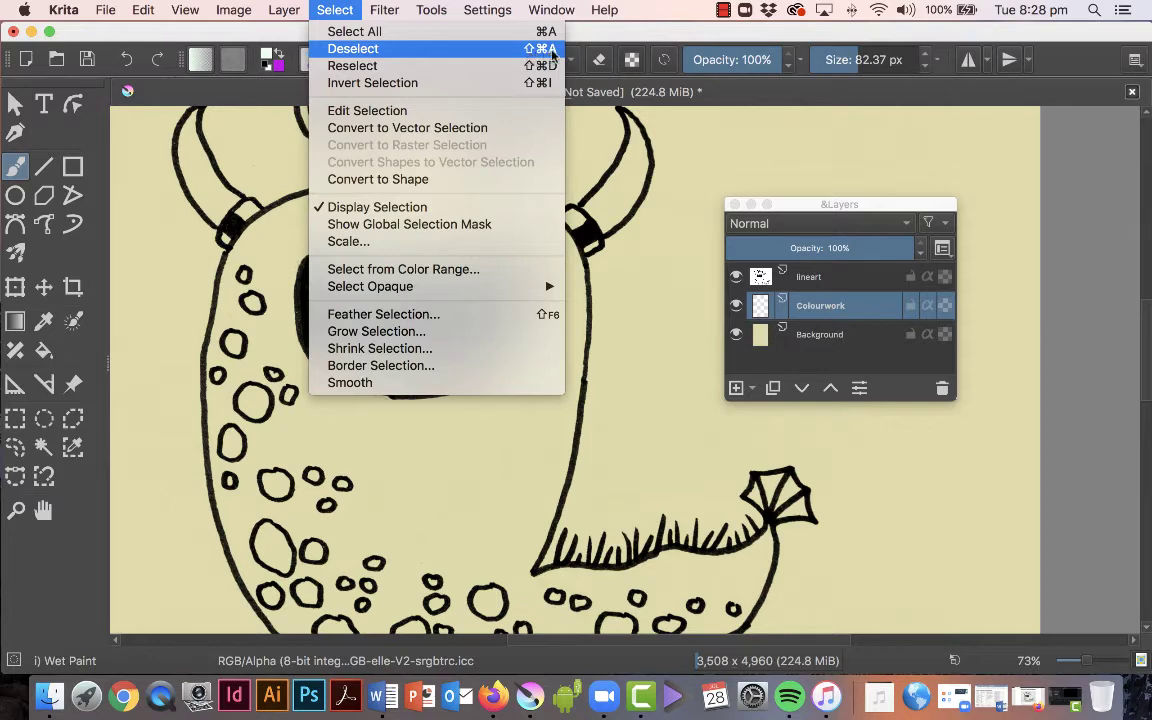
click(481, 50)
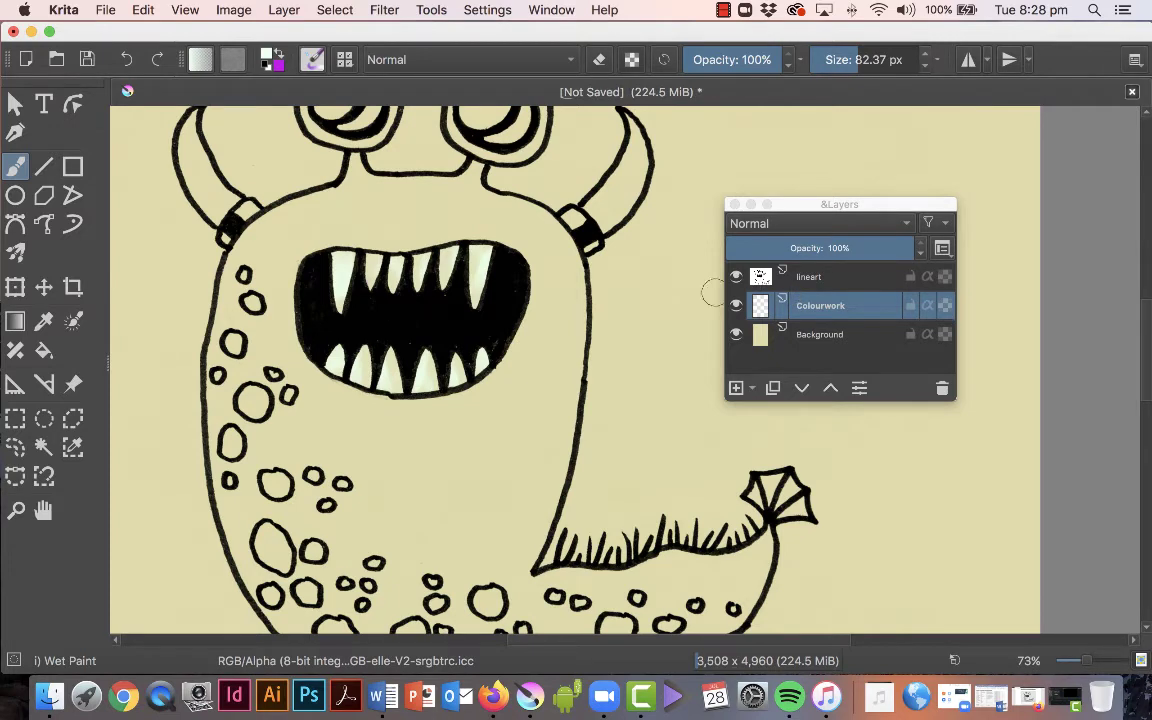
Step: Make the lineart layer active and select the monster's body area with the Contiguous Selection tool
click(861, 282)
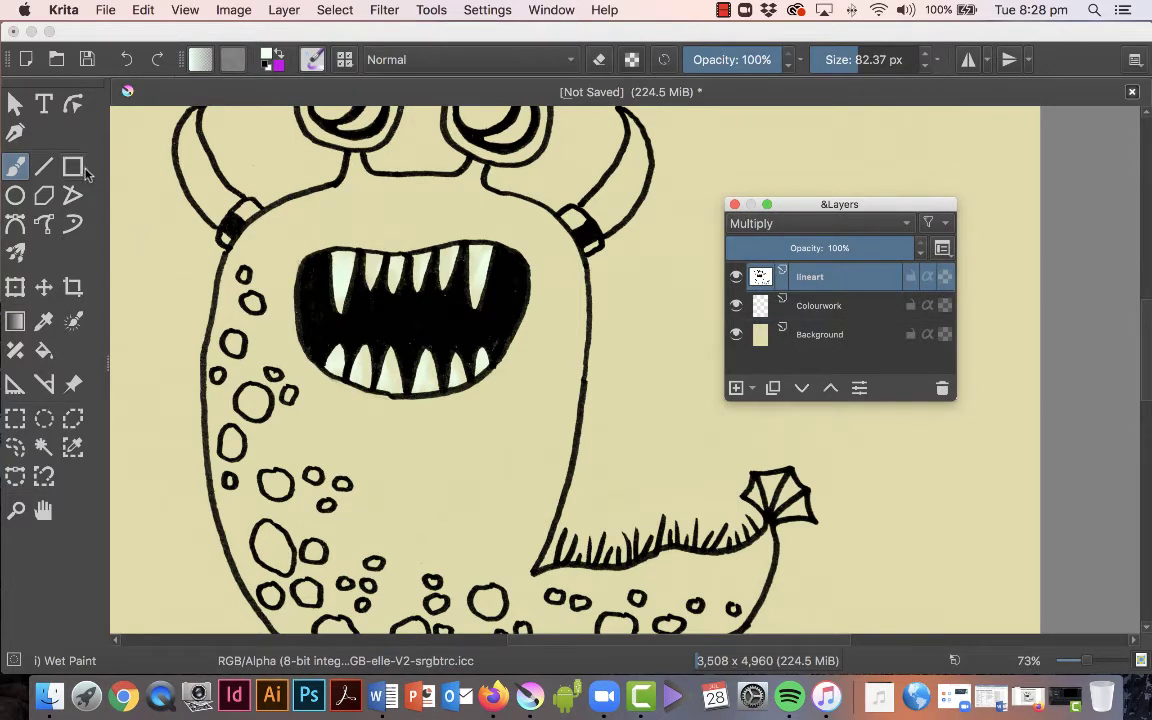
click(272, 54)
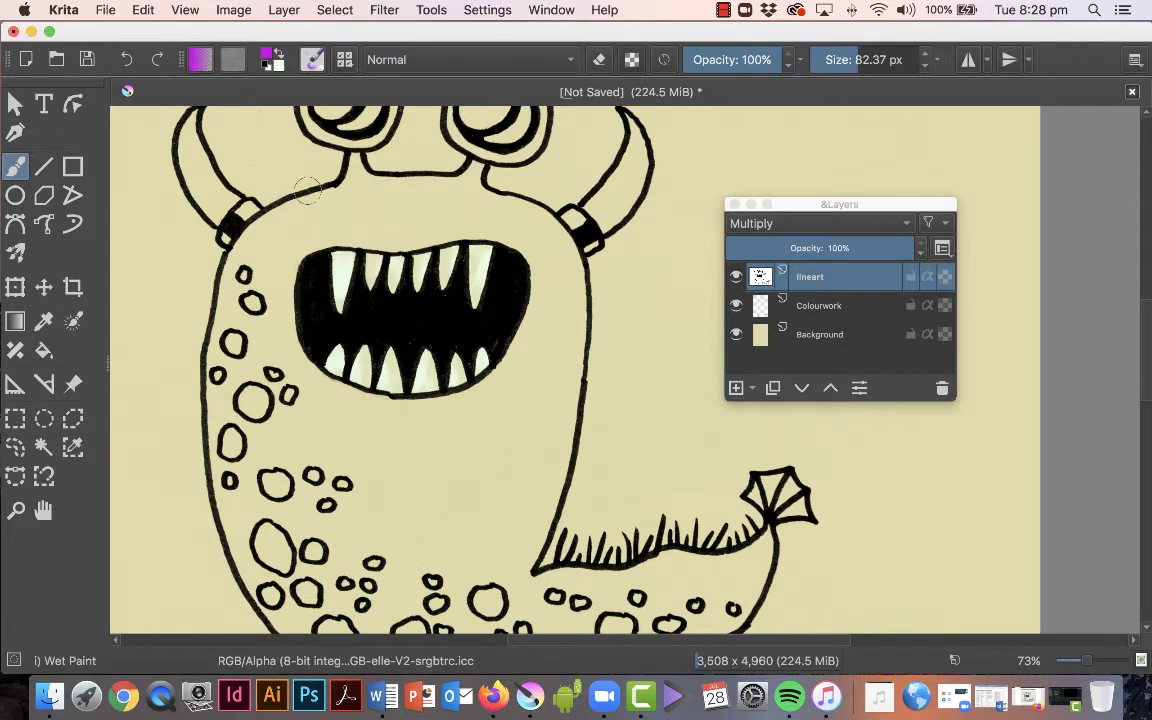
click(277, 55)
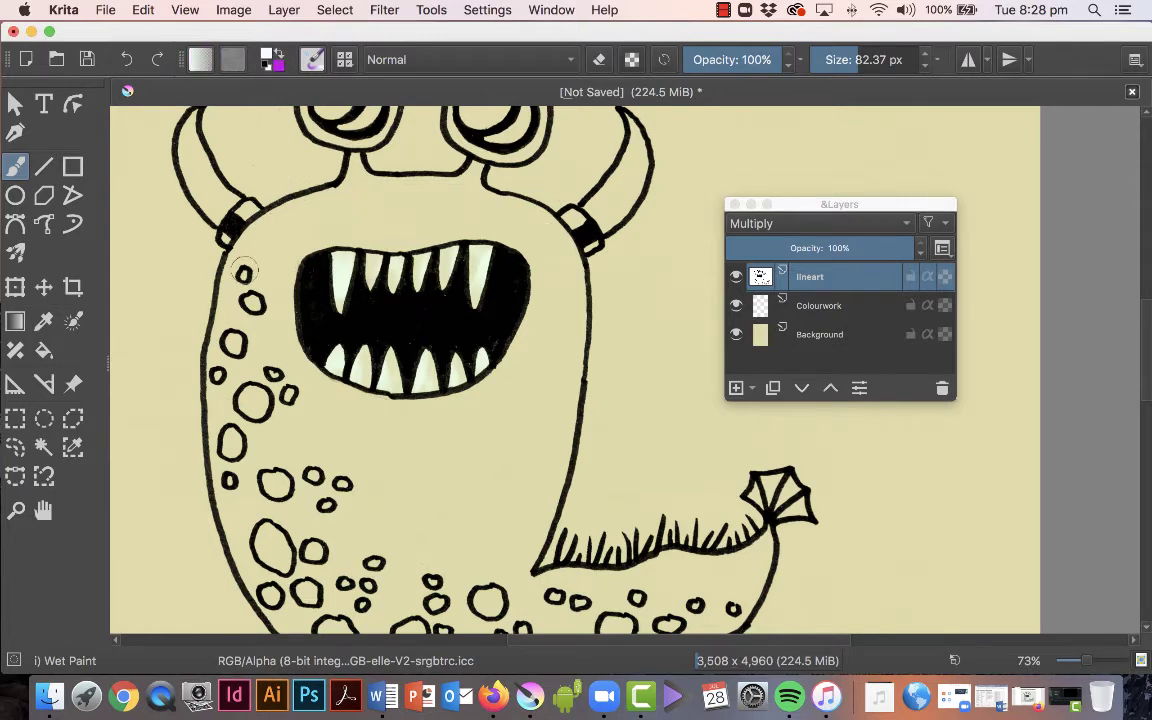
click(43, 450)
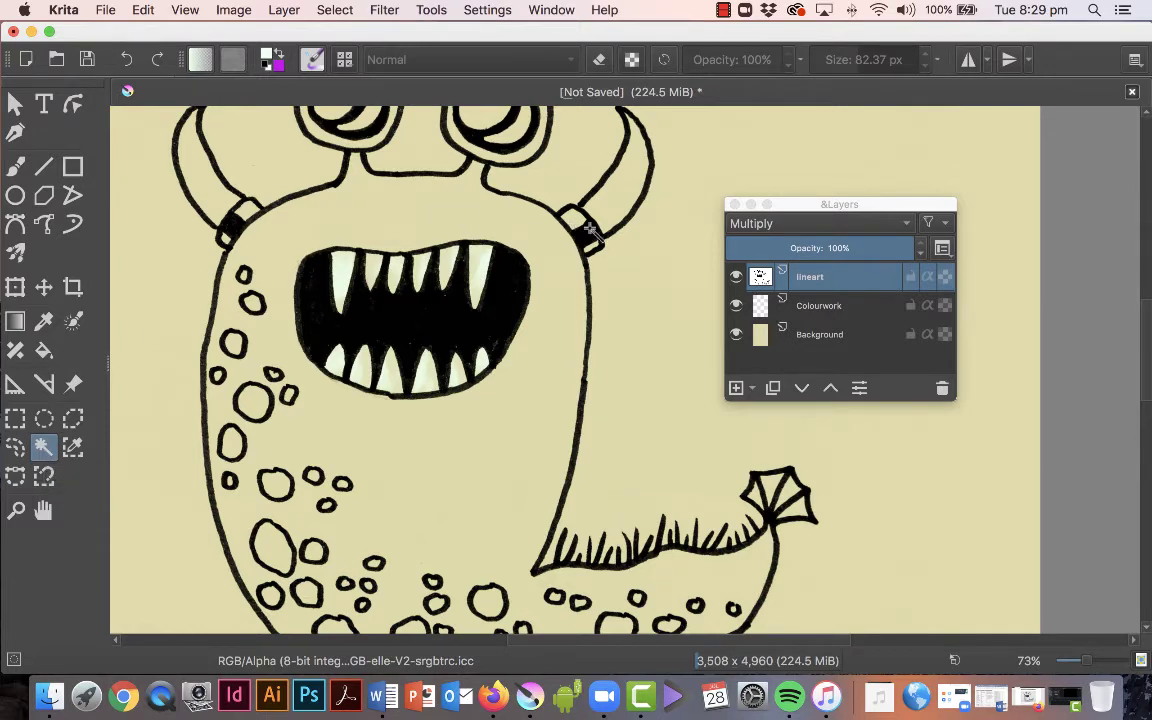
click(488, 222)
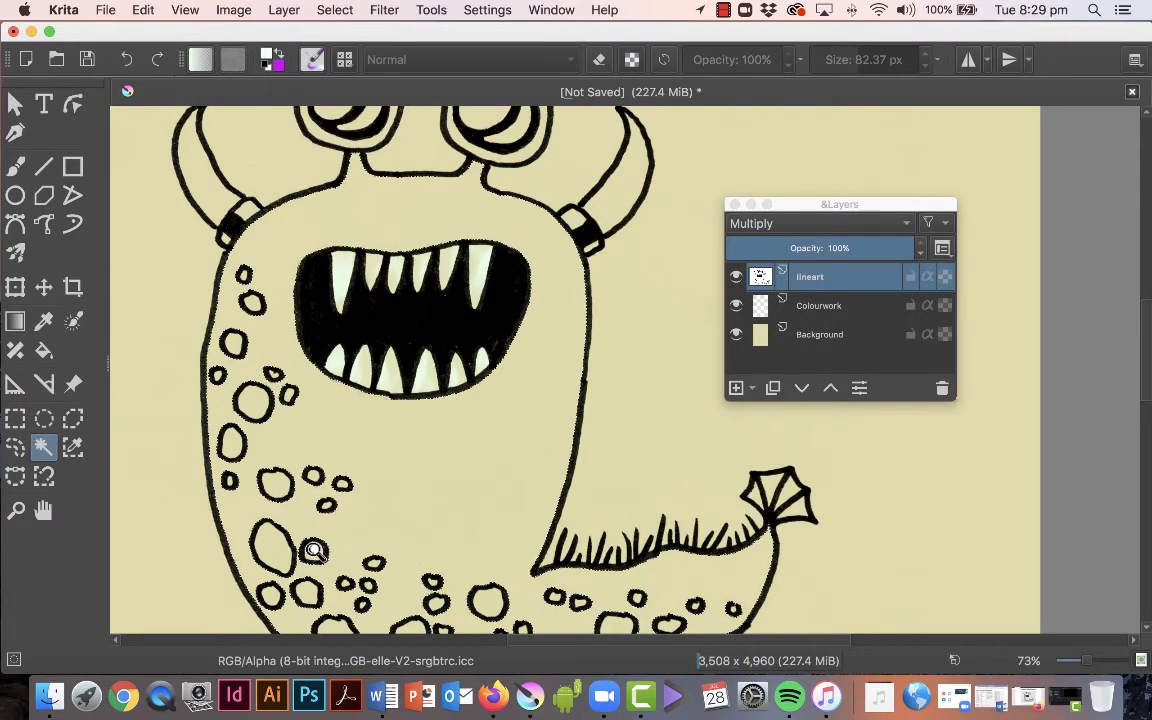
Step: Switch to the Colourwork layer and ready the Freehand Brush with purple as the foreground colour
drag(303, 526, 316, 368)
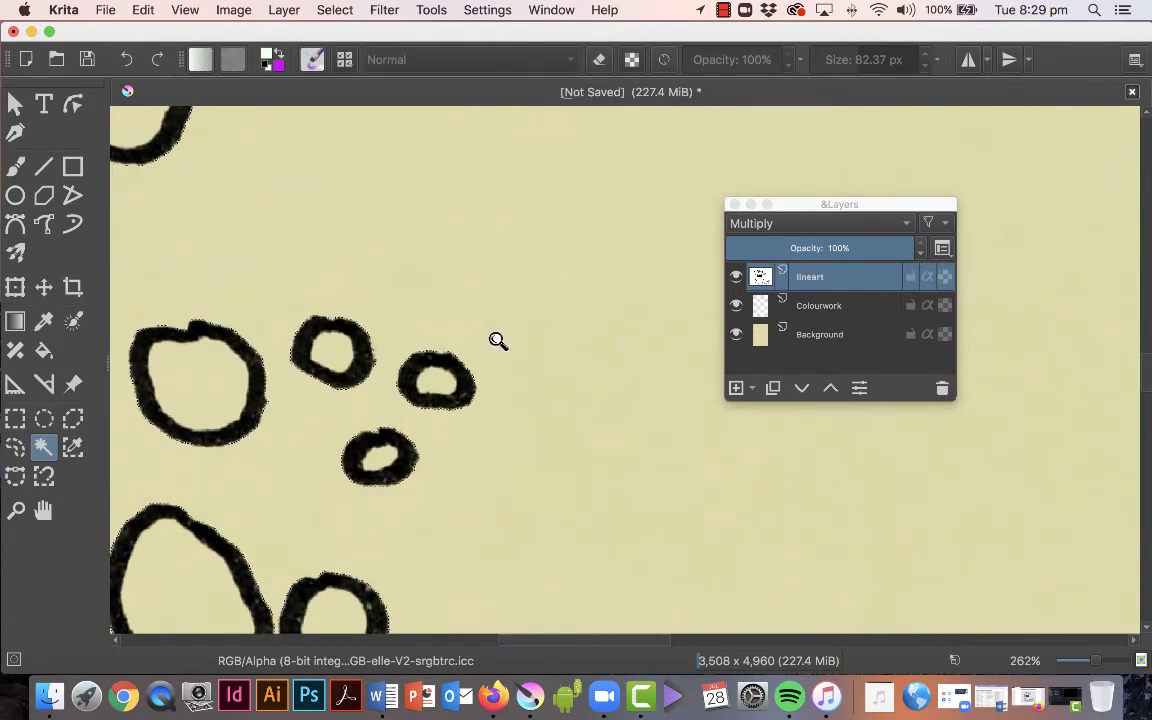
drag(497, 341, 507, 509)
drag(614, 229, 562, 368)
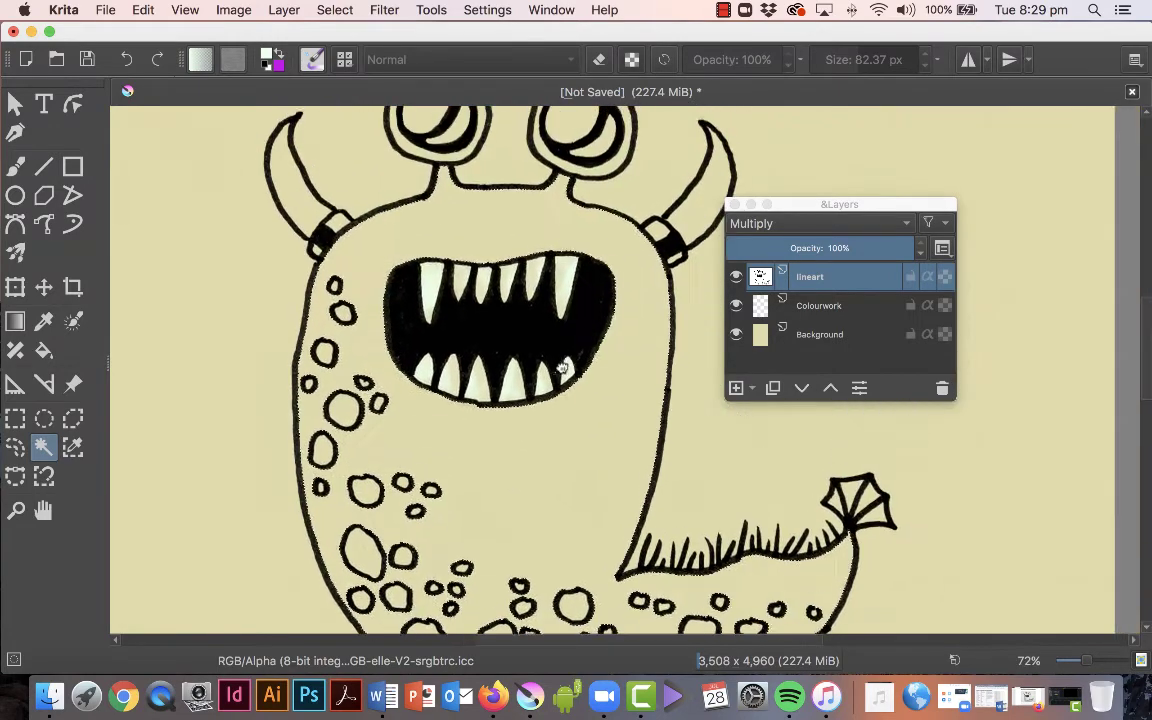
drag(437, 270, 579, 303)
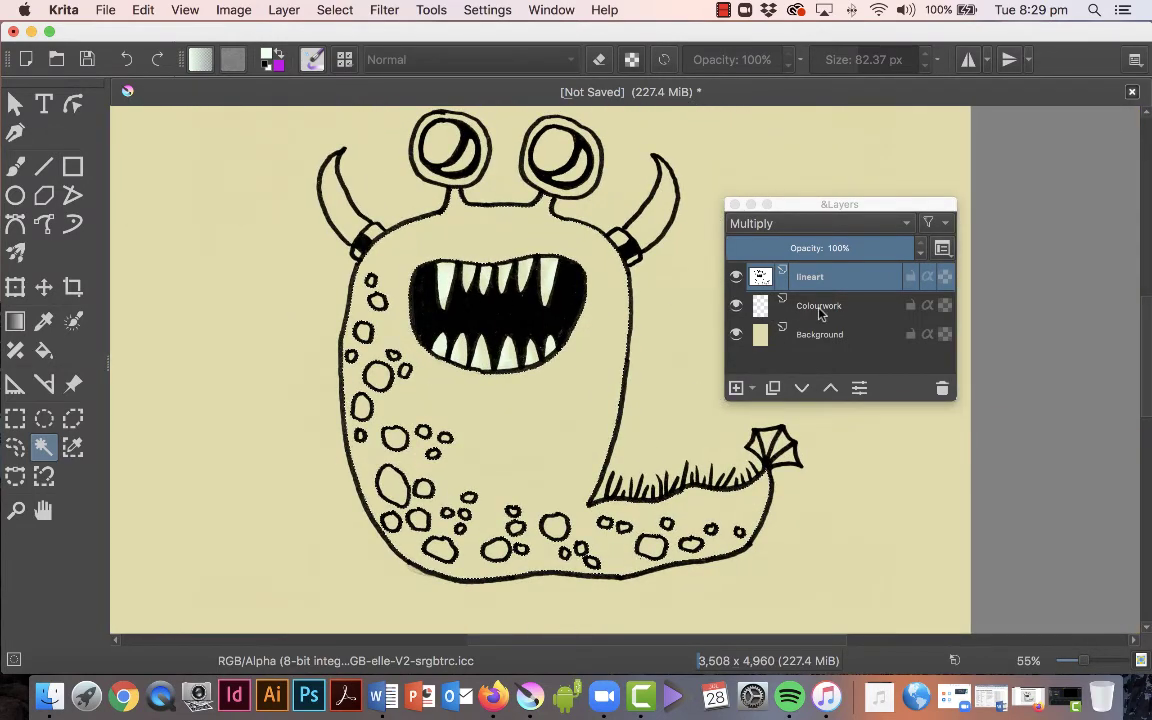
click(819, 308)
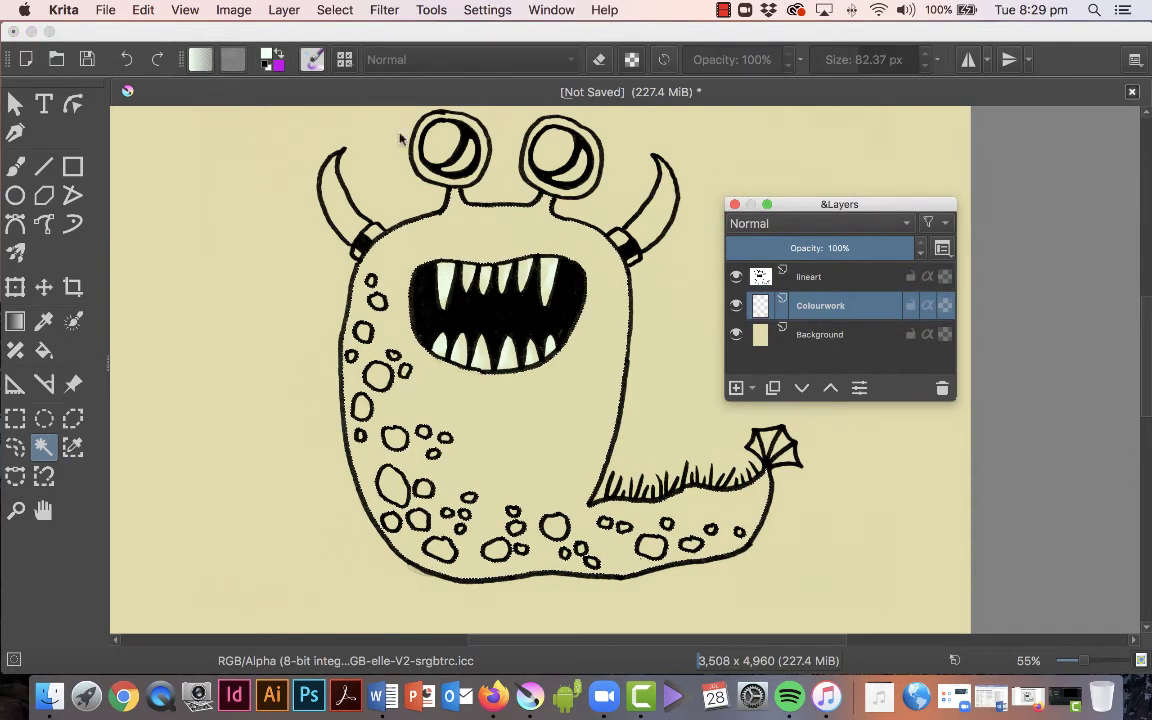
click(279, 54)
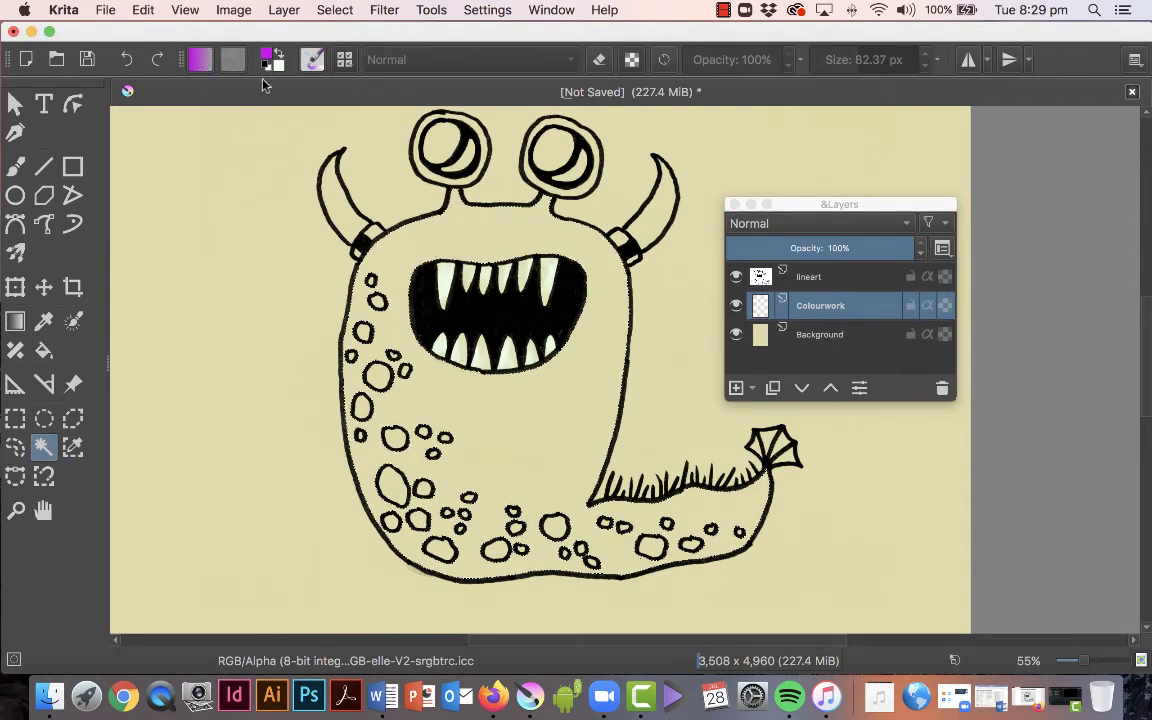
click(16, 170)
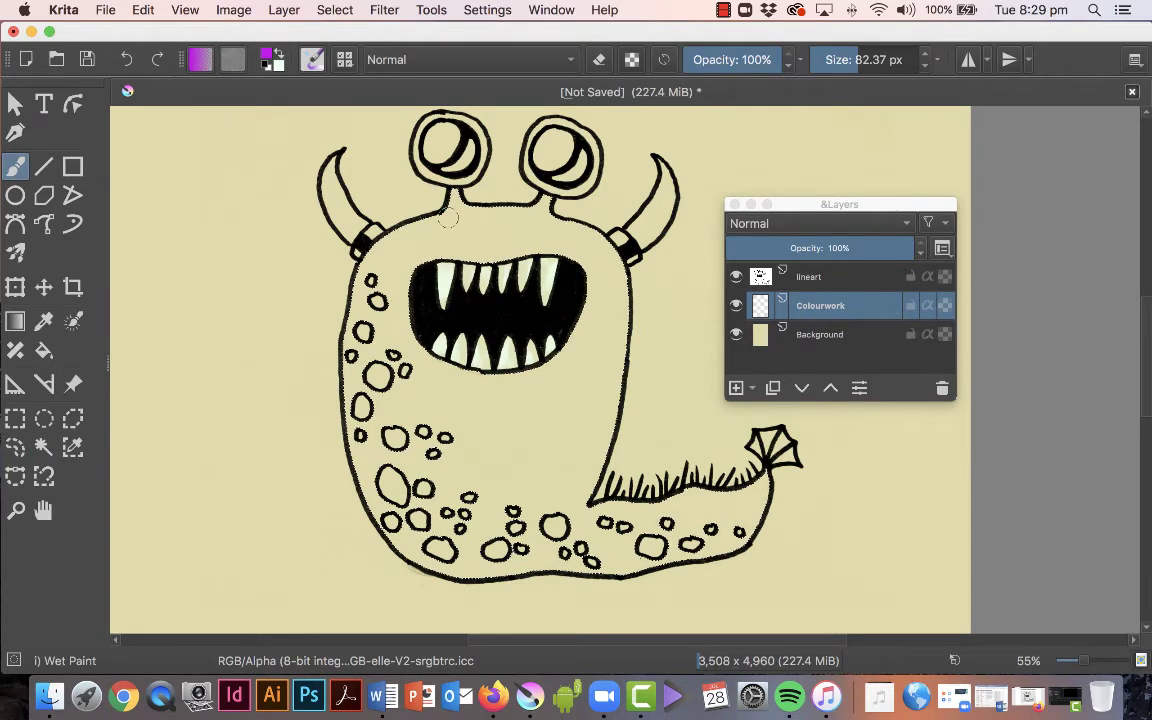
Step: Try filling the selected body with the purple foreground colour, and undo the fill
click(138, 10)
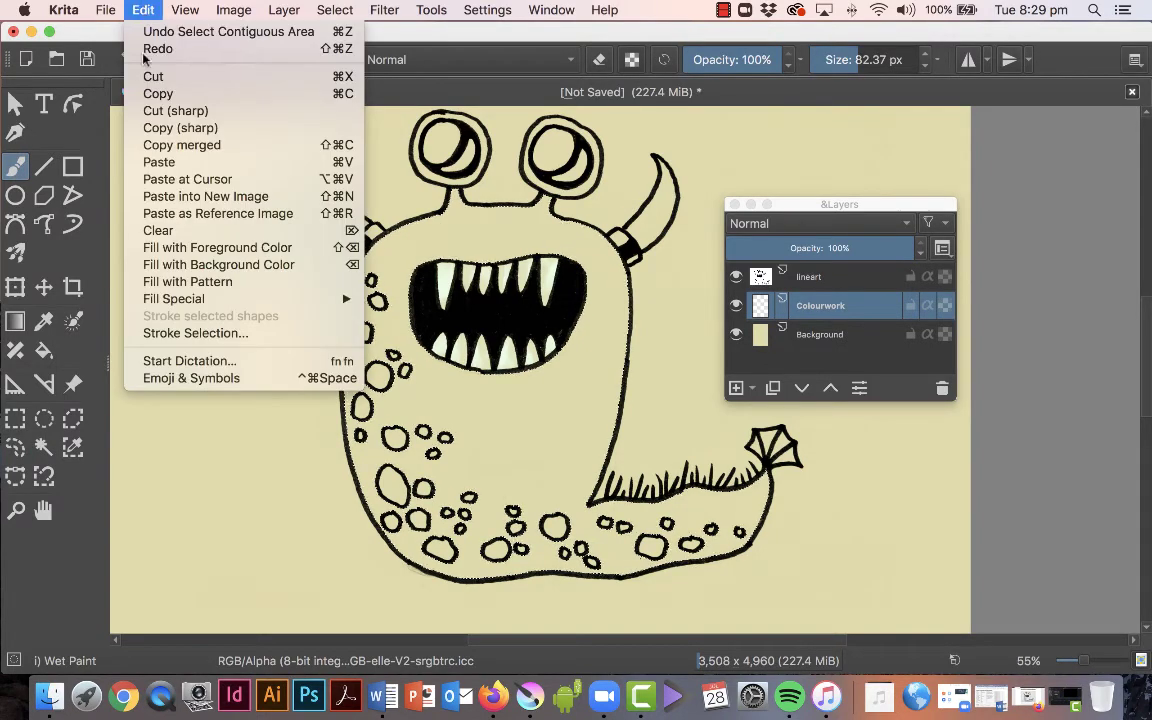
click(169, 250)
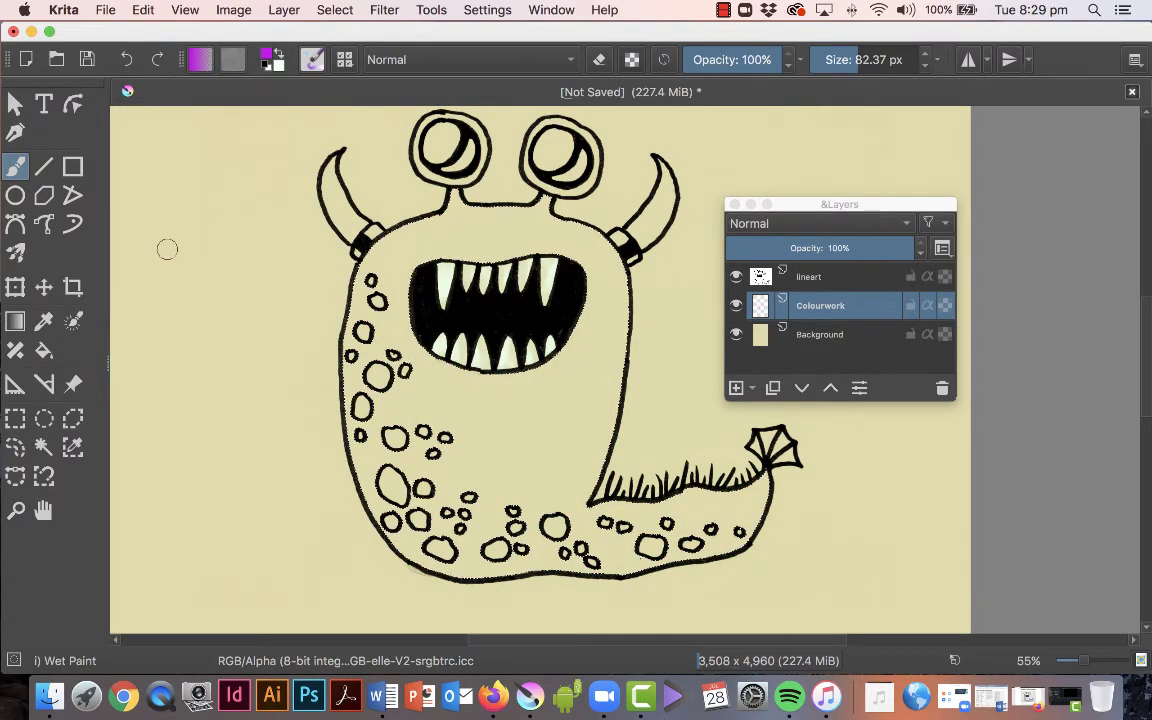
key(super+z)
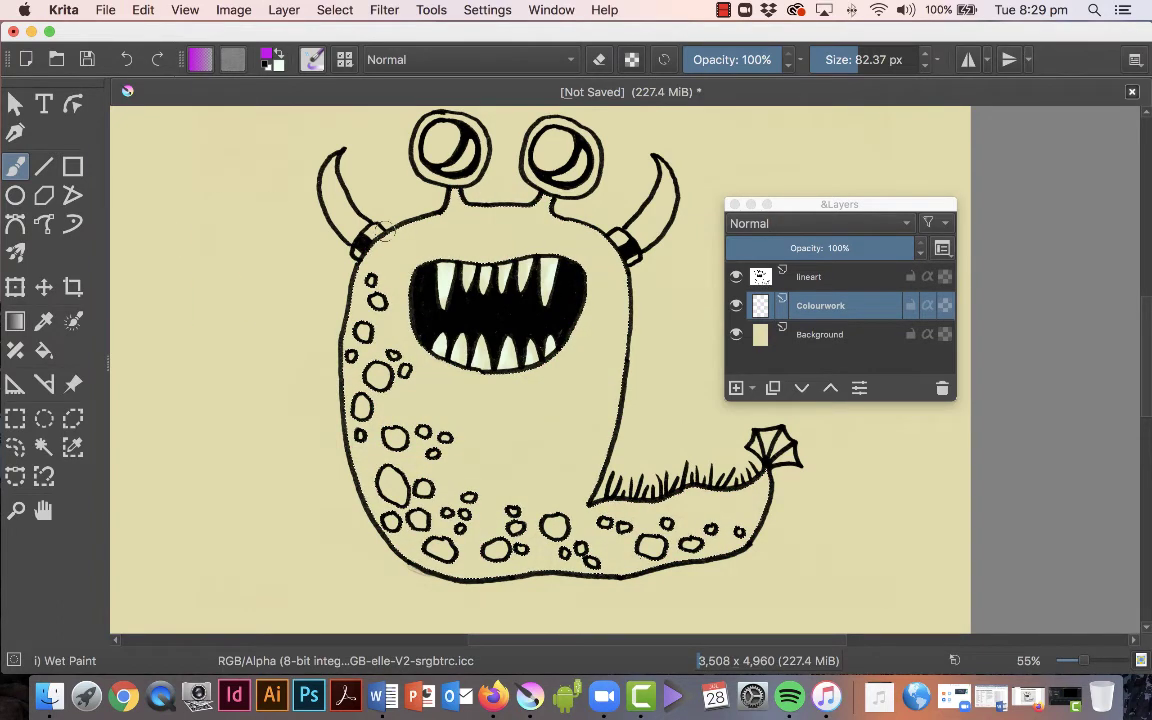
Step: Enlarge the Wet Paint brush to 365 px and brush purple over the upper and middle part of the selected body
key(bracketright)
key(bracketright)
key(bracketright)
key(bracketright)
key(bracketright)
key(bracketright)
key(bracketright)
key(bracketright)
key(bracketright)
key(bracketright)
key(bracketright)
key(bracketright)
key(bracketright)
key(bracketright)
key(bracketright)
key(bracketright)
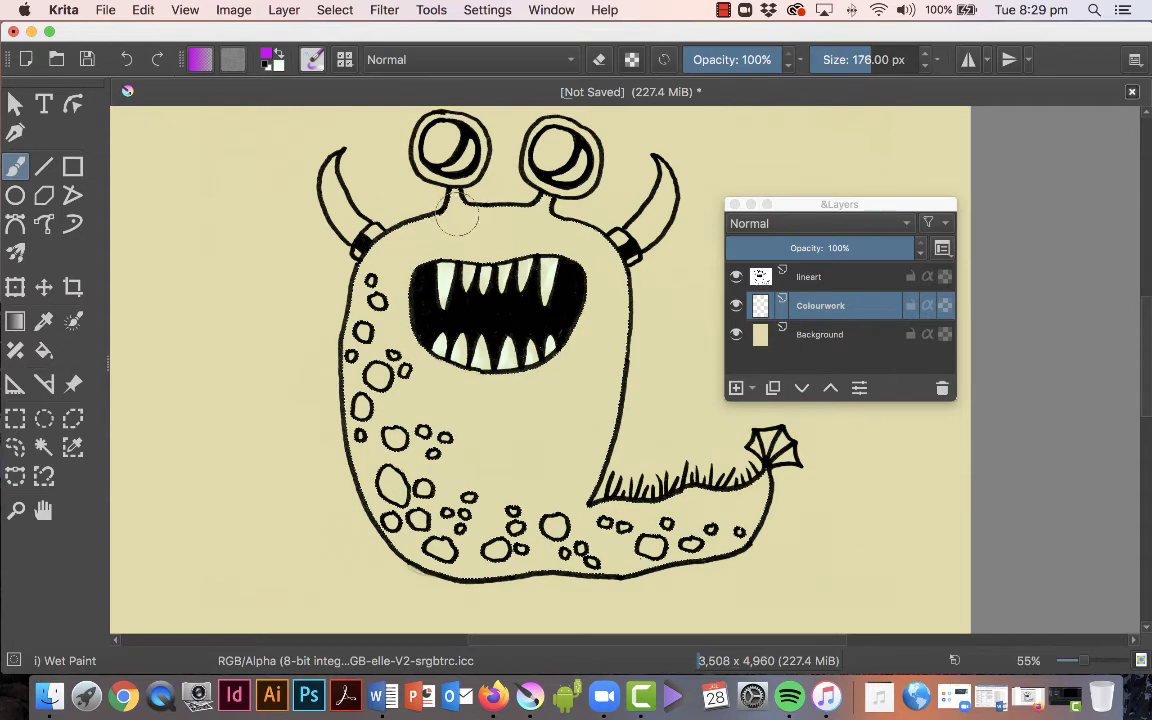
key(bracketright)
key(bracketright)
key(bracketright)
drag(464, 208, 436, 234)
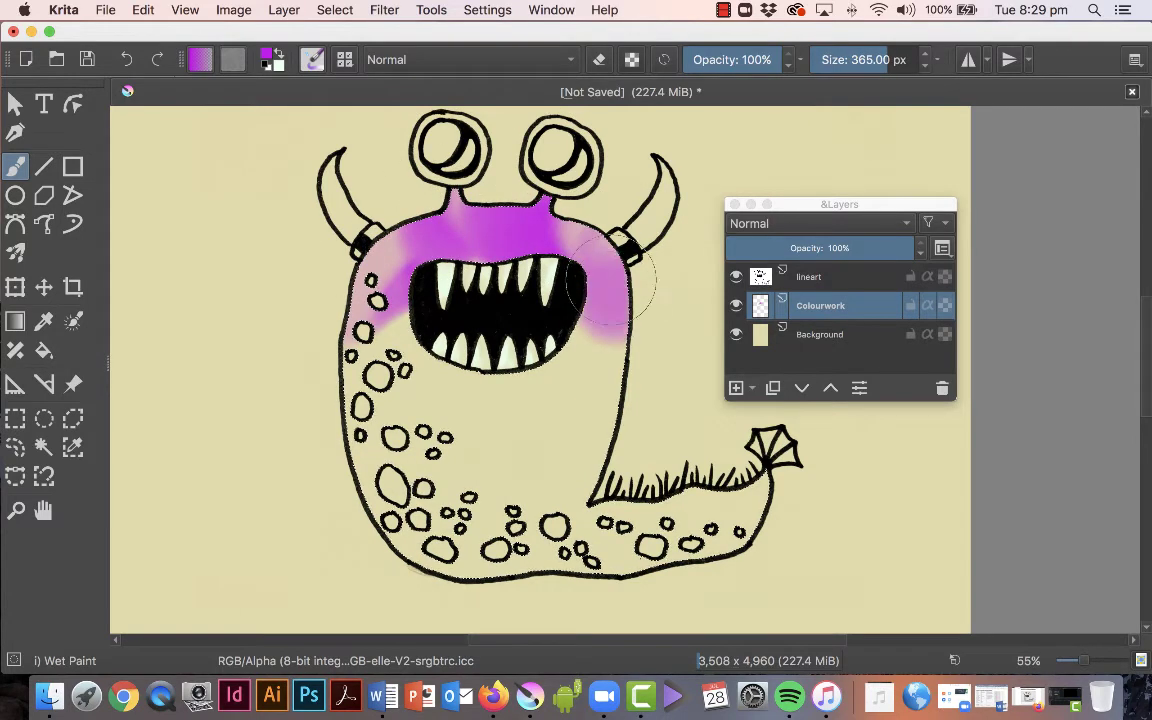
mouse_move(565, 218)
mouse_down()
mouse_move(446, 215)
mouse_move(336, 272)
mouse_move(372, 350)
mouse_up()
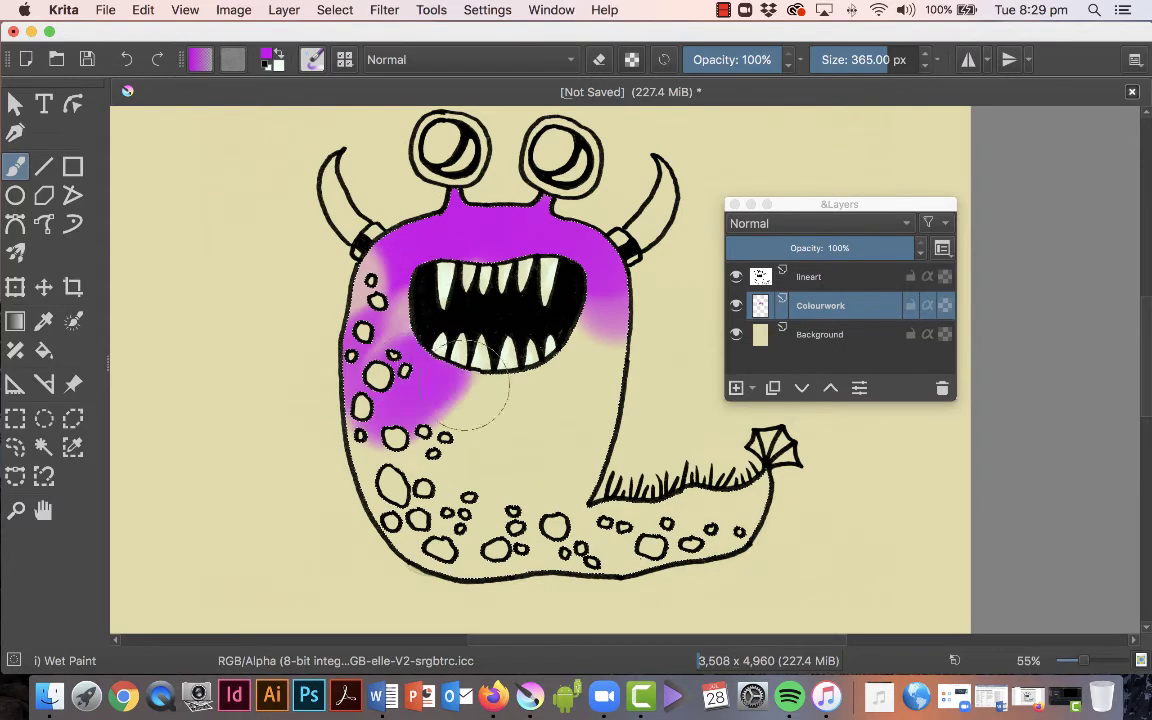
mouse_move(560, 405)
mouse_down()
mouse_move(624, 362)
mouse_move(661, 279)
mouse_move(536, 446)
mouse_move(560, 365)
mouse_up()
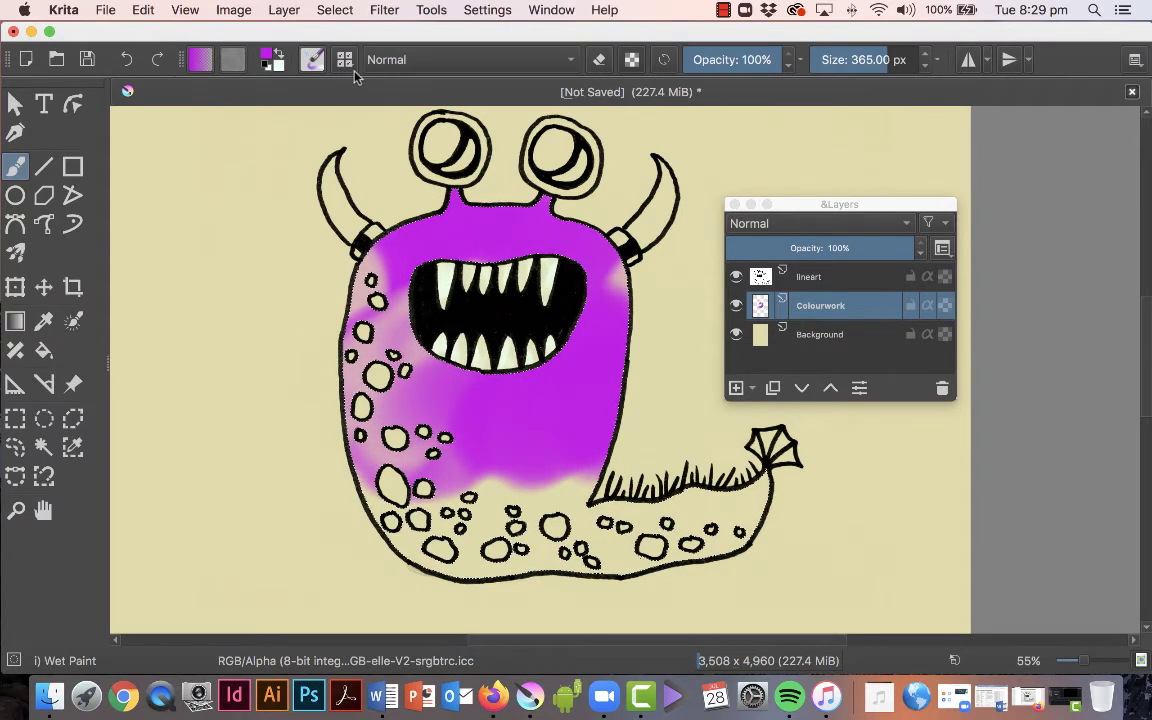
Step: Switch to the Chalk Grainy brush, enlarge it to 176 px, and cover the rest of the selected body with purple
right_click(524, 338)
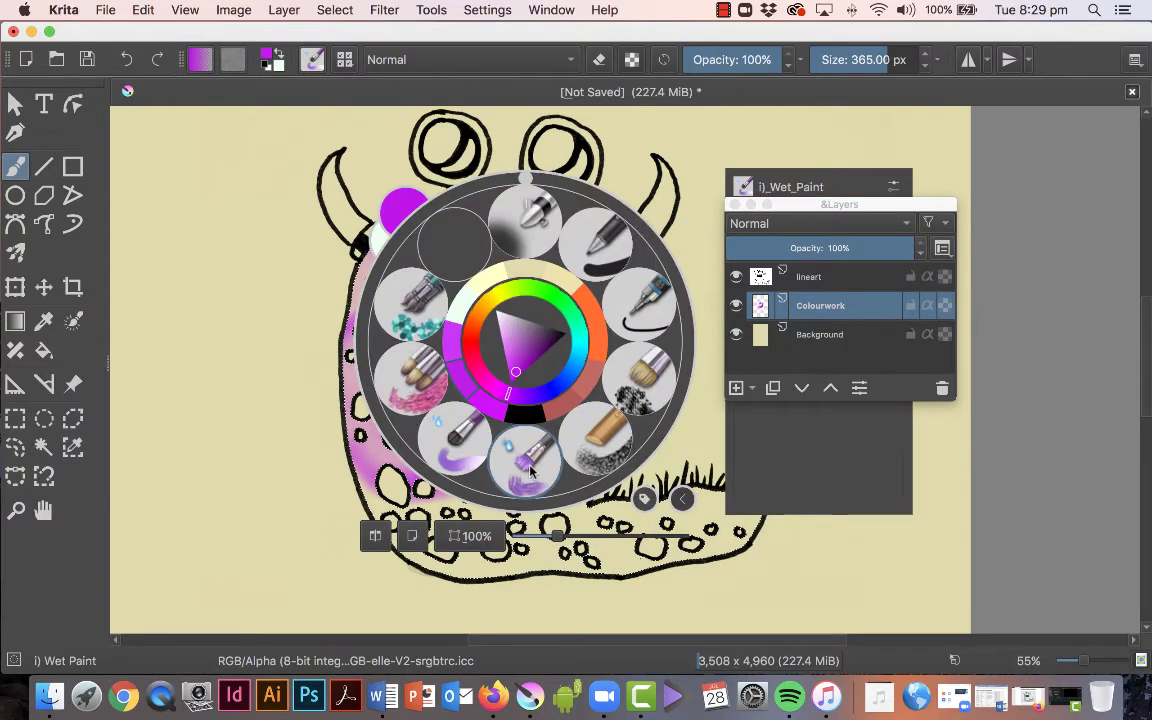
click(587, 458)
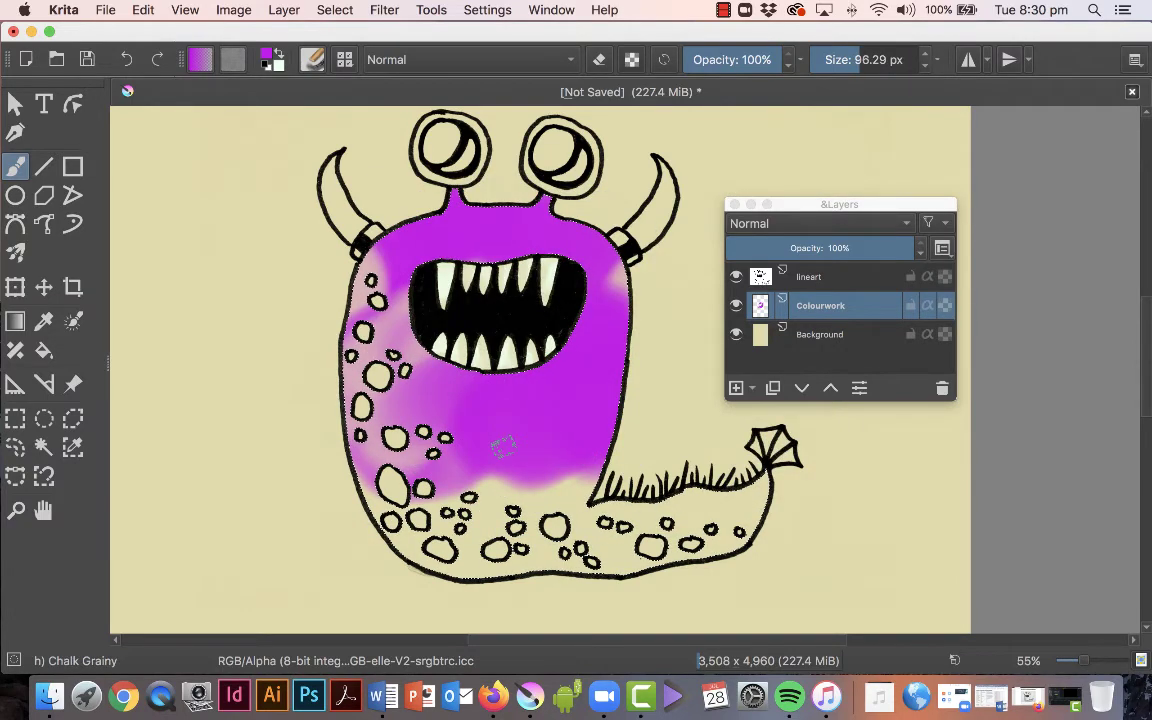
key(])
key(])
key(])
key(])
key(])
key(])
key(])
key(])
key(])
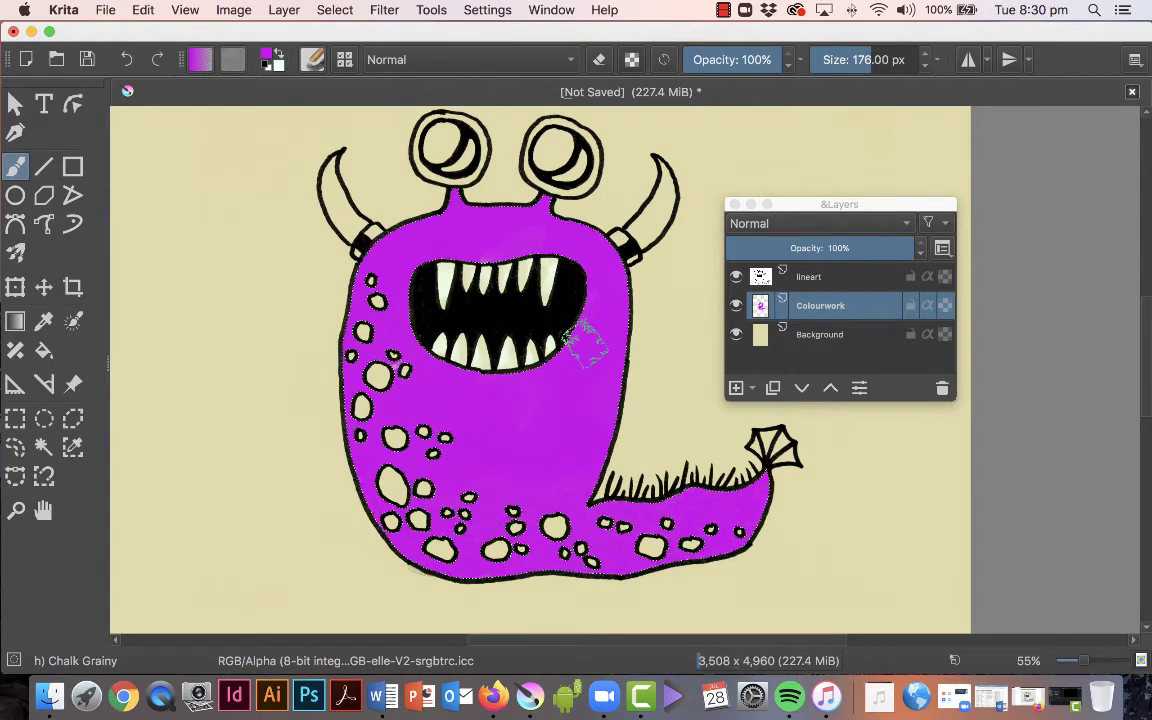
click(340, 9)
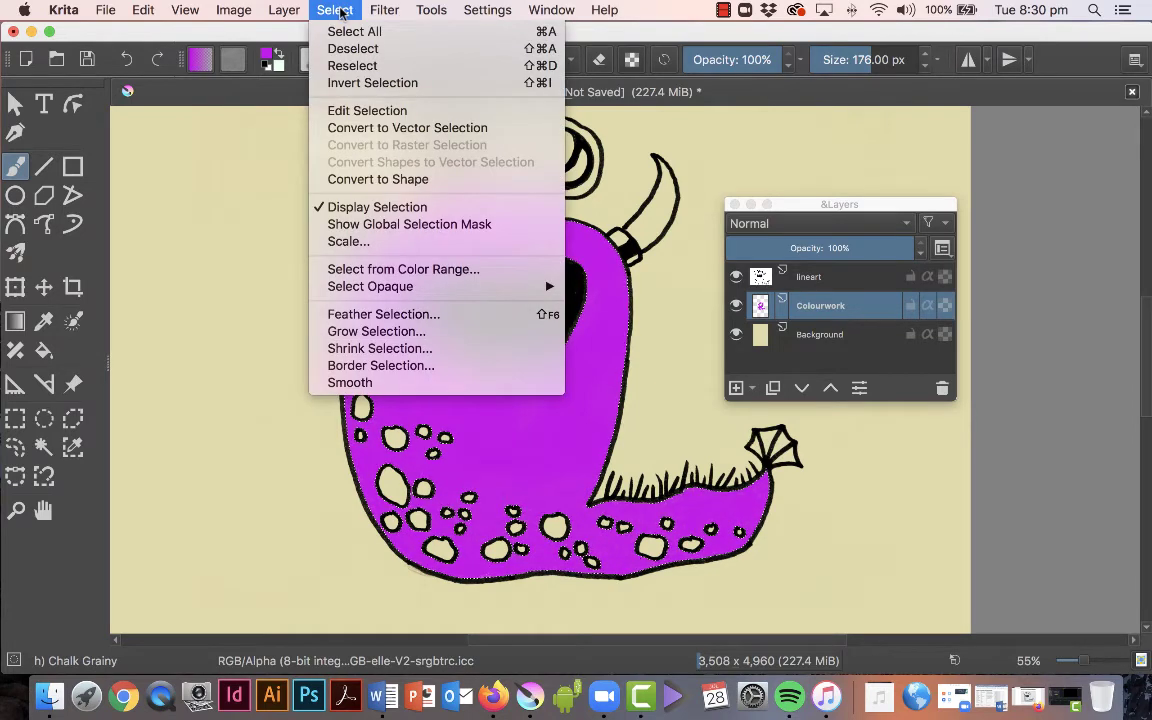
click(333, 9)
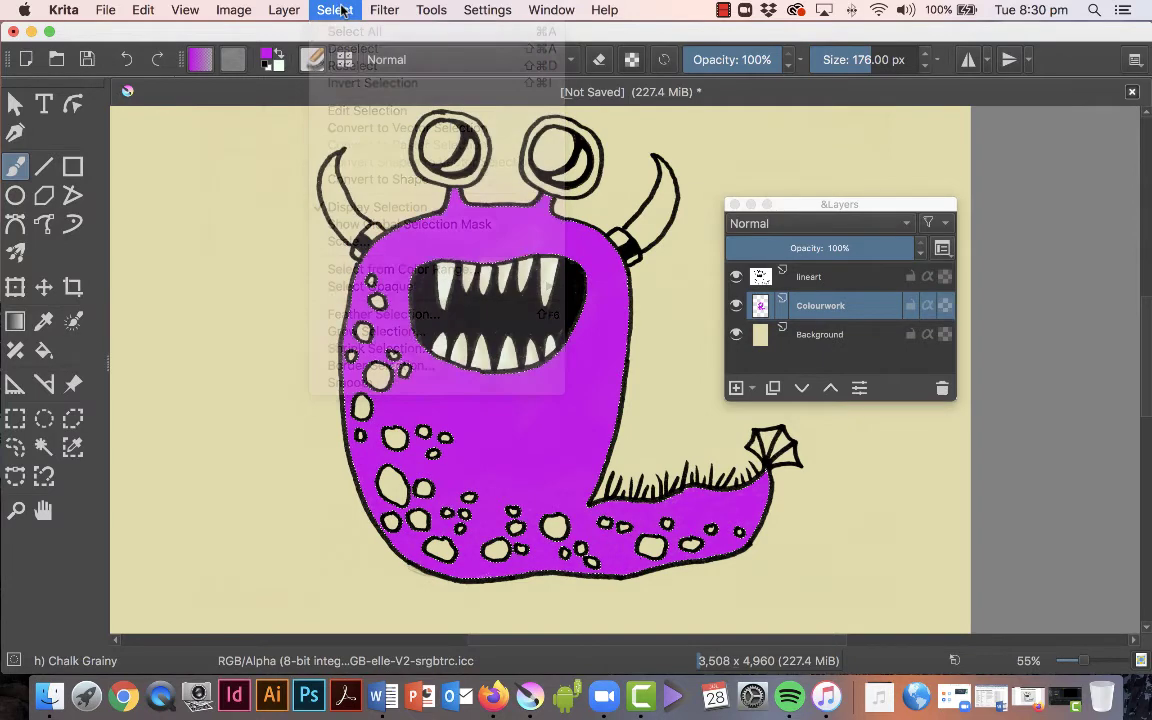
Step: Pick a light green foreground colour, lower the brush opacity to 16%, and shade along the body's left edge
click(268, 58)
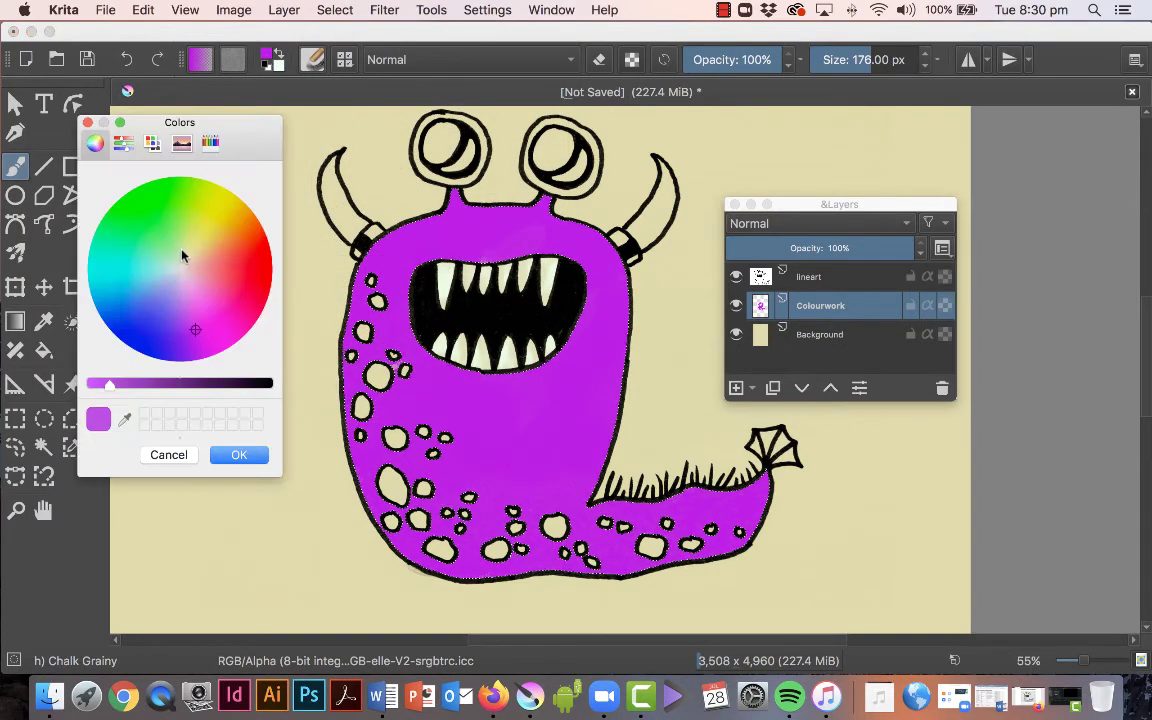
click(141, 206)
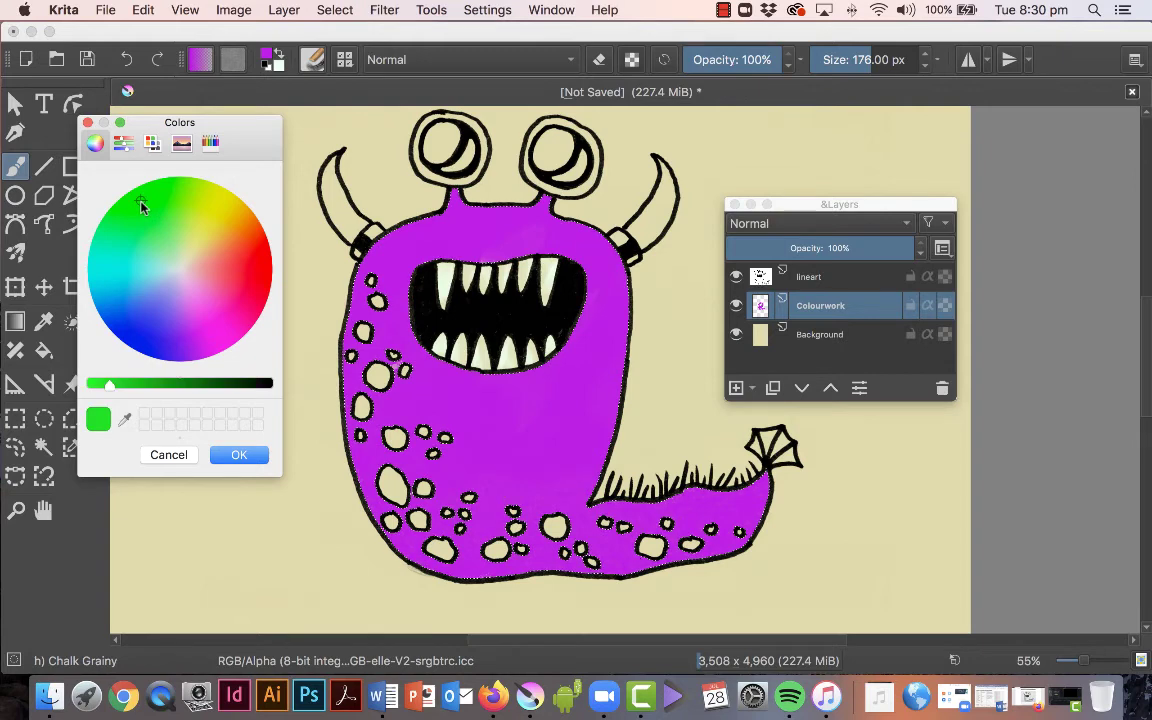
click(158, 217)
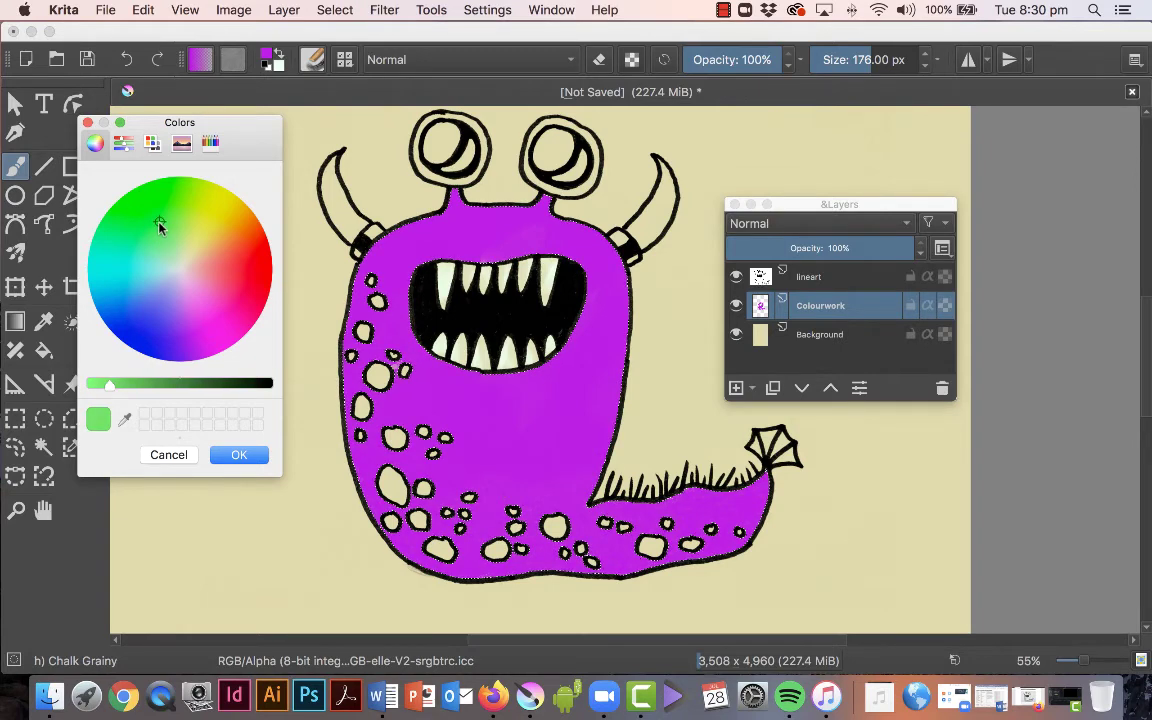
click(239, 454)
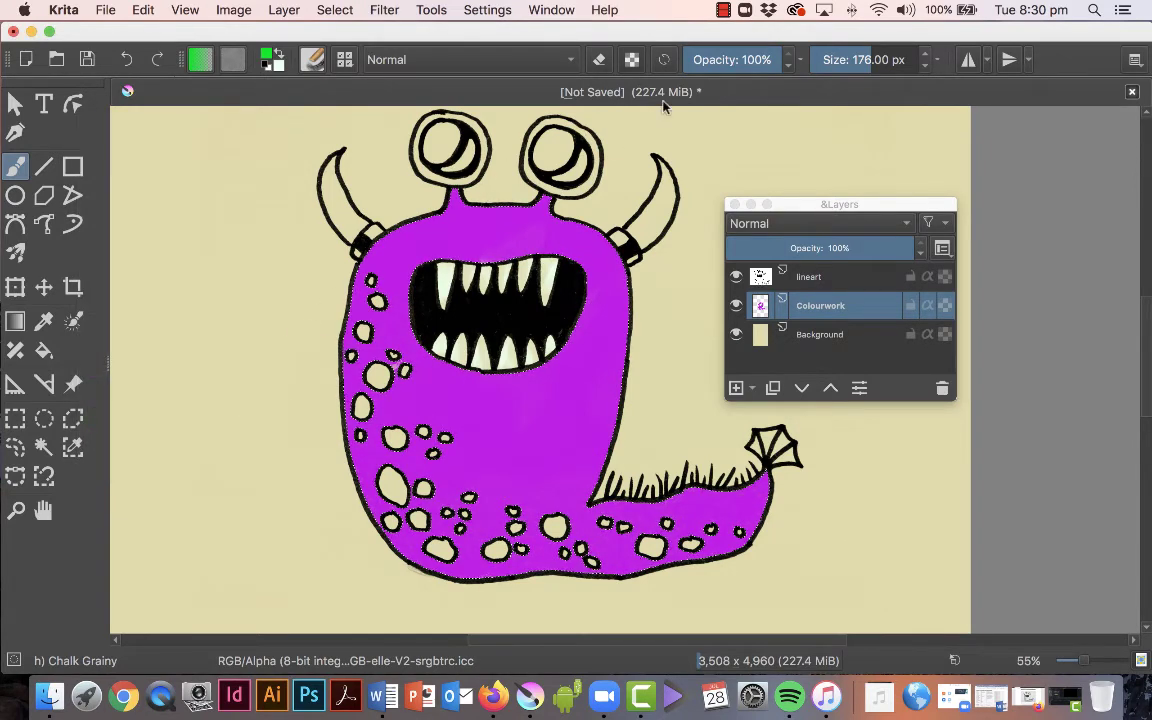
drag(740, 60, 630, 60)
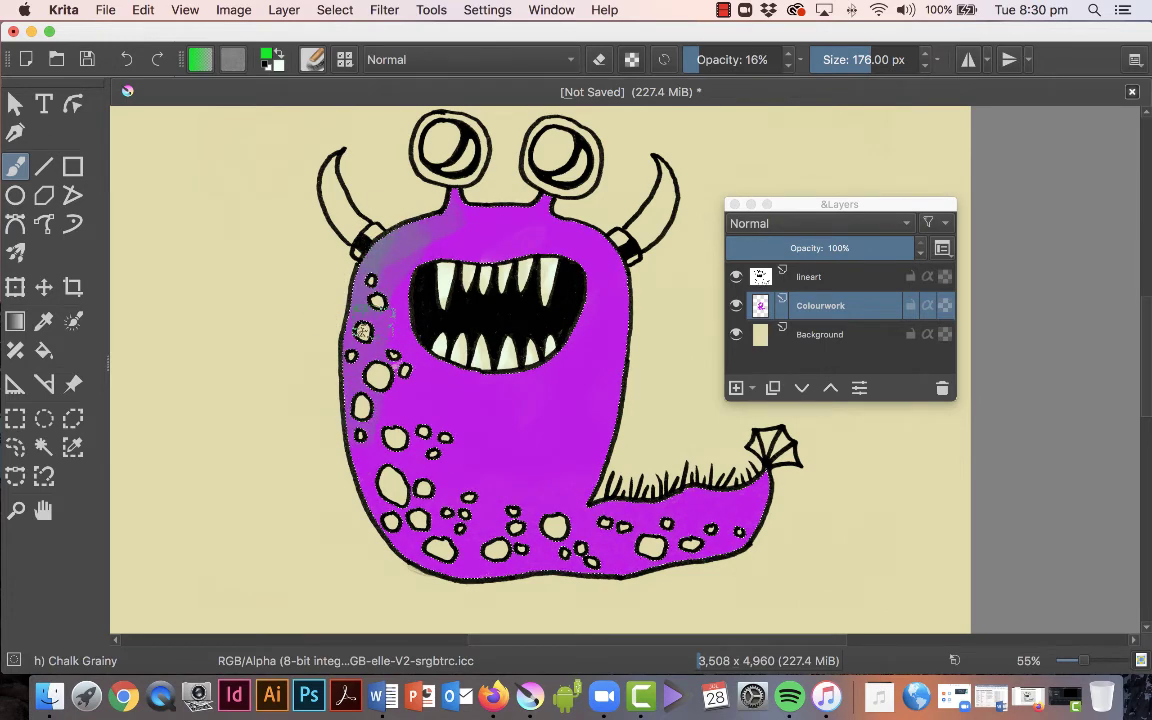
drag(372, 322, 351, 314)
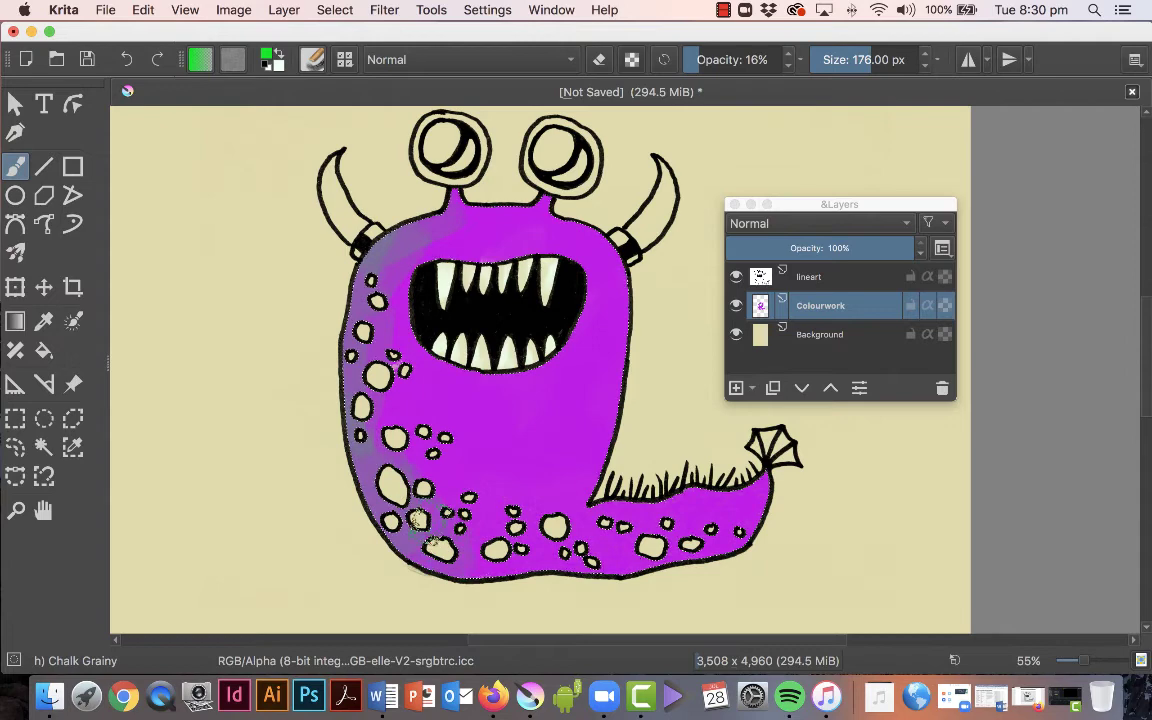
Step: Change the foreground colour to yellow and brush it over the top of the head and around the mouth
click(268, 53)
click(221, 192)
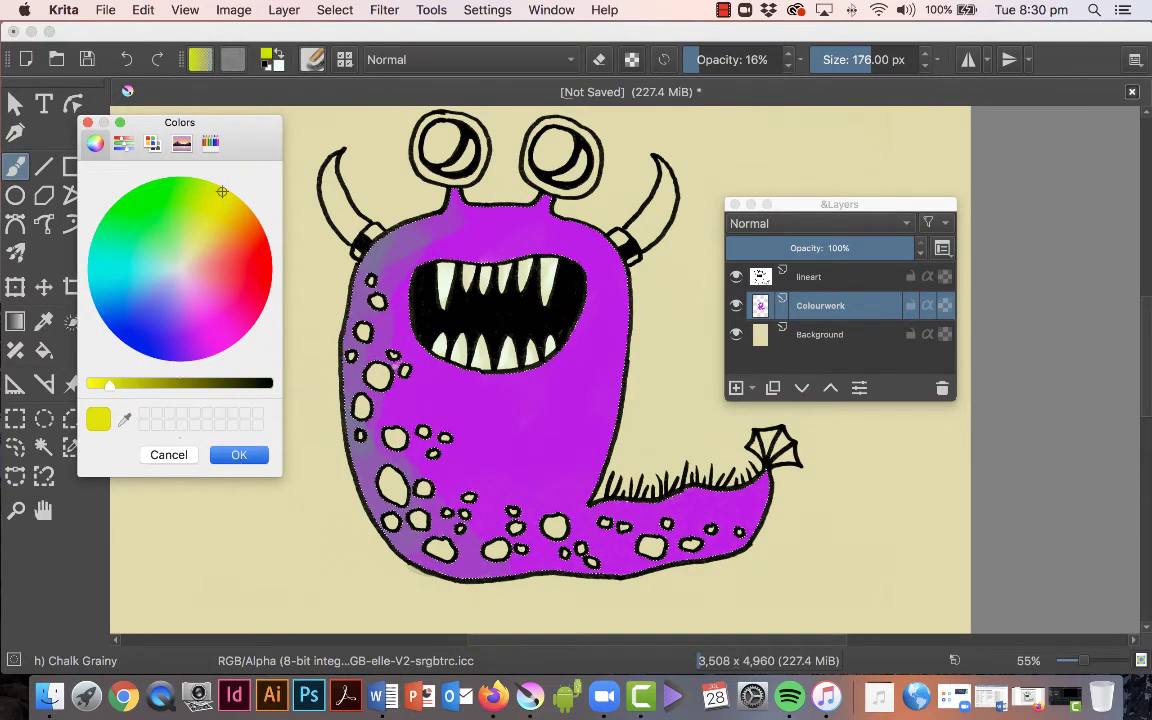
key(Return)
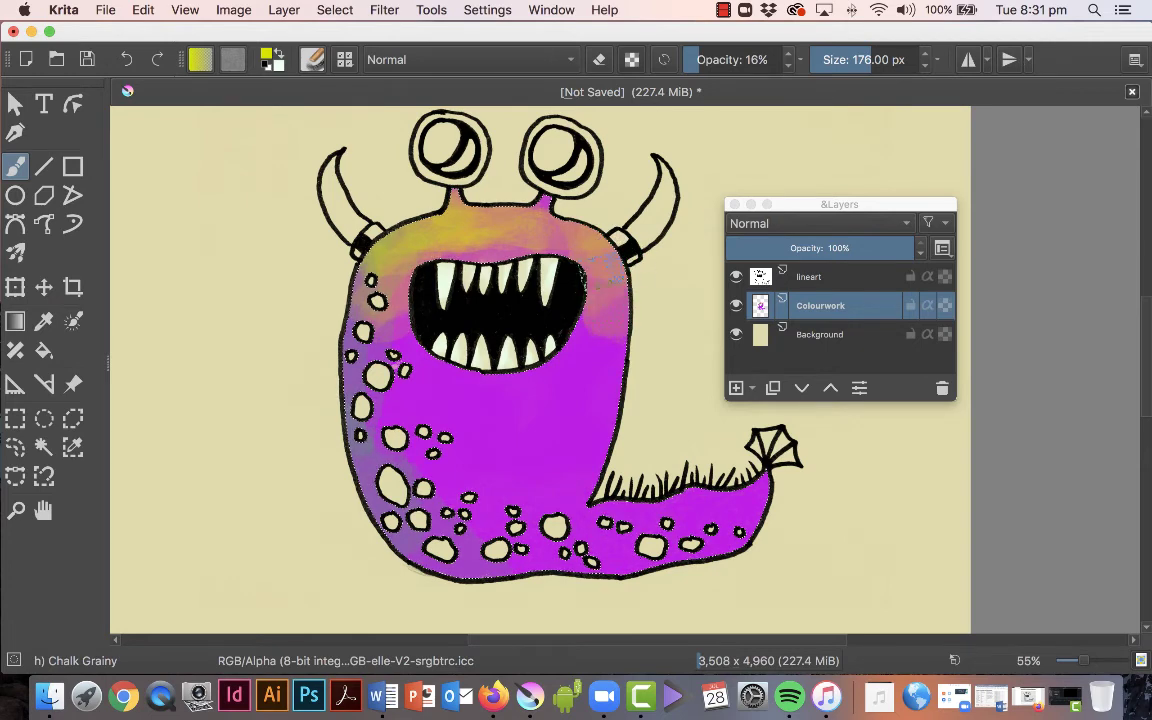
drag(605, 272, 606, 338)
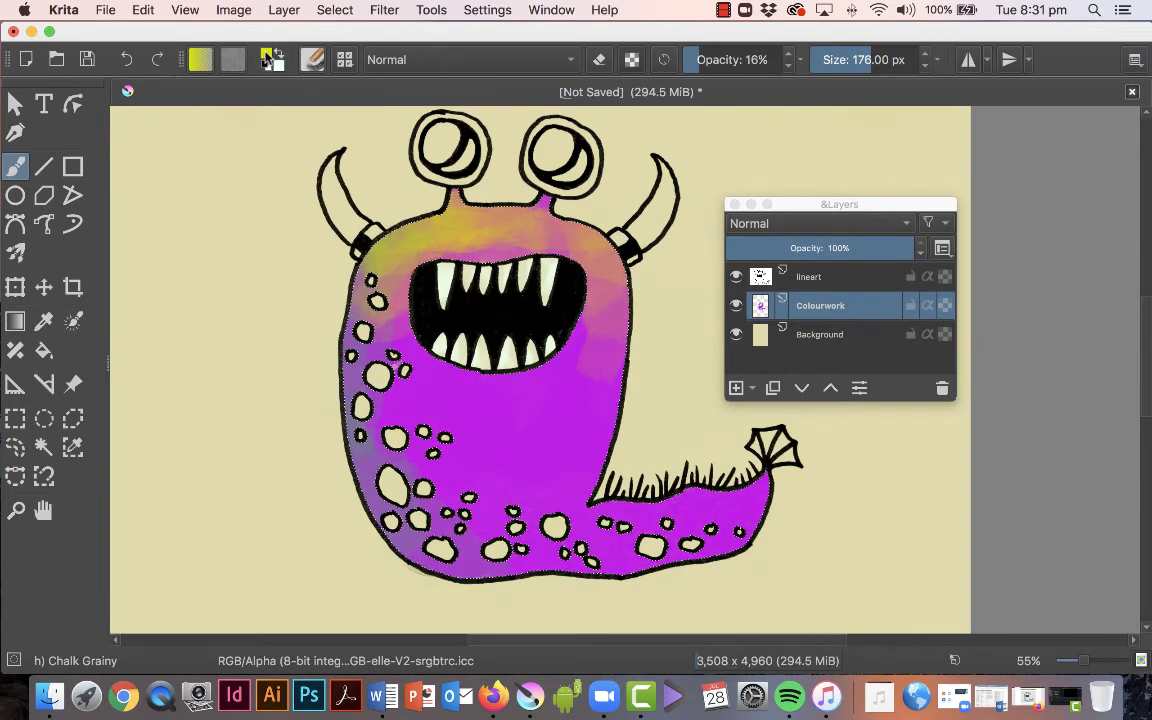
Step: Change the foreground colour to red and brush it over the body's right side and across the area below the mouth
click(268, 58)
click(263, 263)
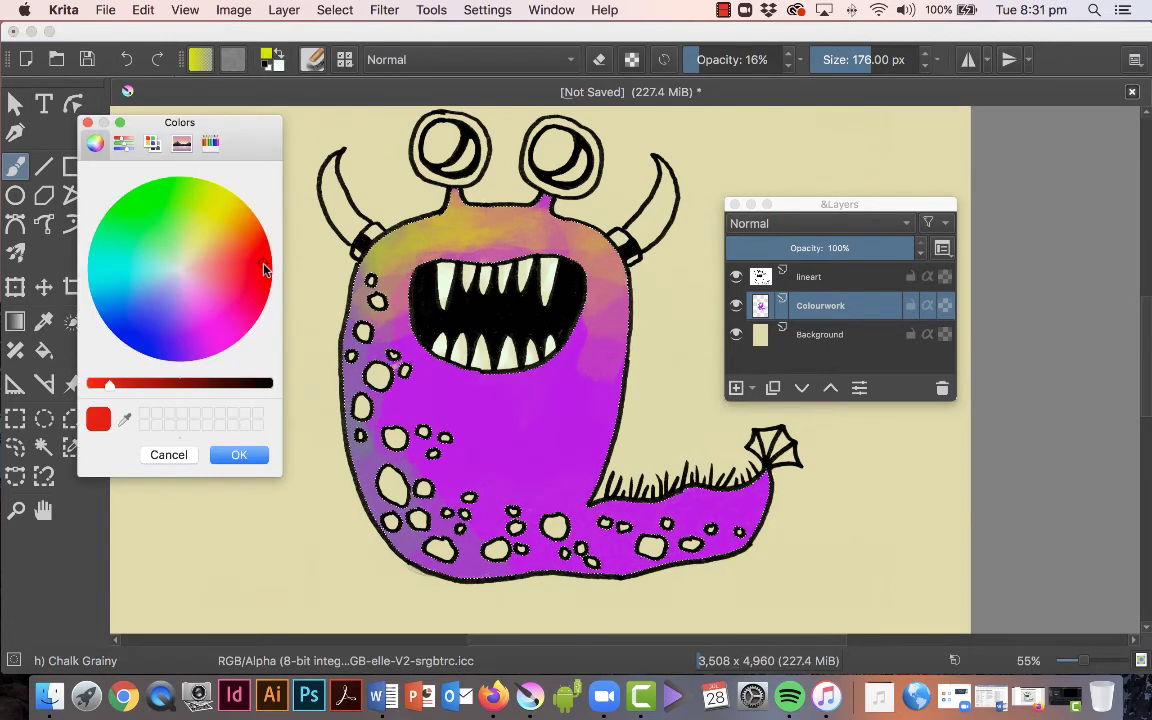
click(239, 455)
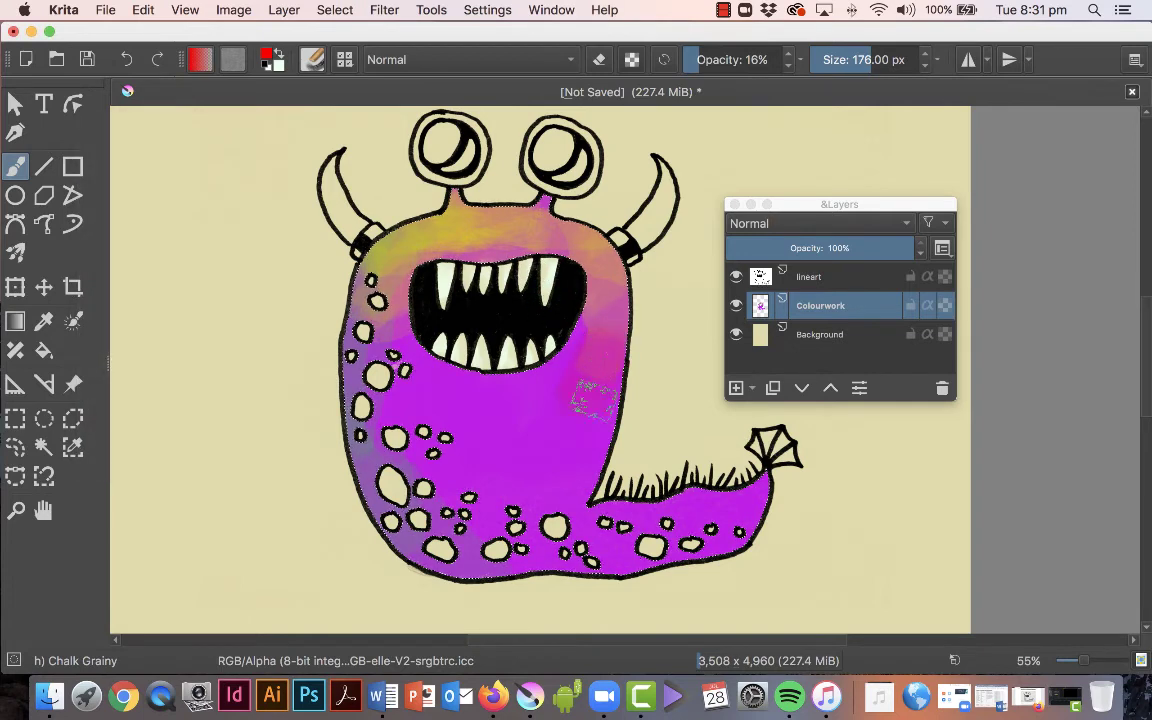
mouse_move(593, 400)
mouse_down()
mouse_move(604, 438)
mouse_move(584, 439)
mouse_move(610, 348)
mouse_move(633, 330)
mouse_move(583, 326)
mouse_move(567, 384)
mouse_move(571, 322)
mouse_move(576, 376)
mouse_move(556, 376)
mouse_move(580, 320)
mouse_move(618, 370)
mouse_move(620, 400)
mouse_move(618, 286)
mouse_move(588, 478)
mouse_move(601, 465)
mouse_move(560, 493)
mouse_move(541, 386)
mouse_move(458, 403)
mouse_move(396, 358)
mouse_move(398, 370)
mouse_move(408, 333)
mouse_move(391, 363)
mouse_move(385, 331)
mouse_move(403, 358)
mouse_move(338, 303)
mouse_move(478, 373)
mouse_move(438, 368)
mouse_move(451, 393)
mouse_move(378, 308)
mouse_move(473, 453)
mouse_move(388, 438)
mouse_move(373, 403)
mouse_move(447, 416)
mouse_up()
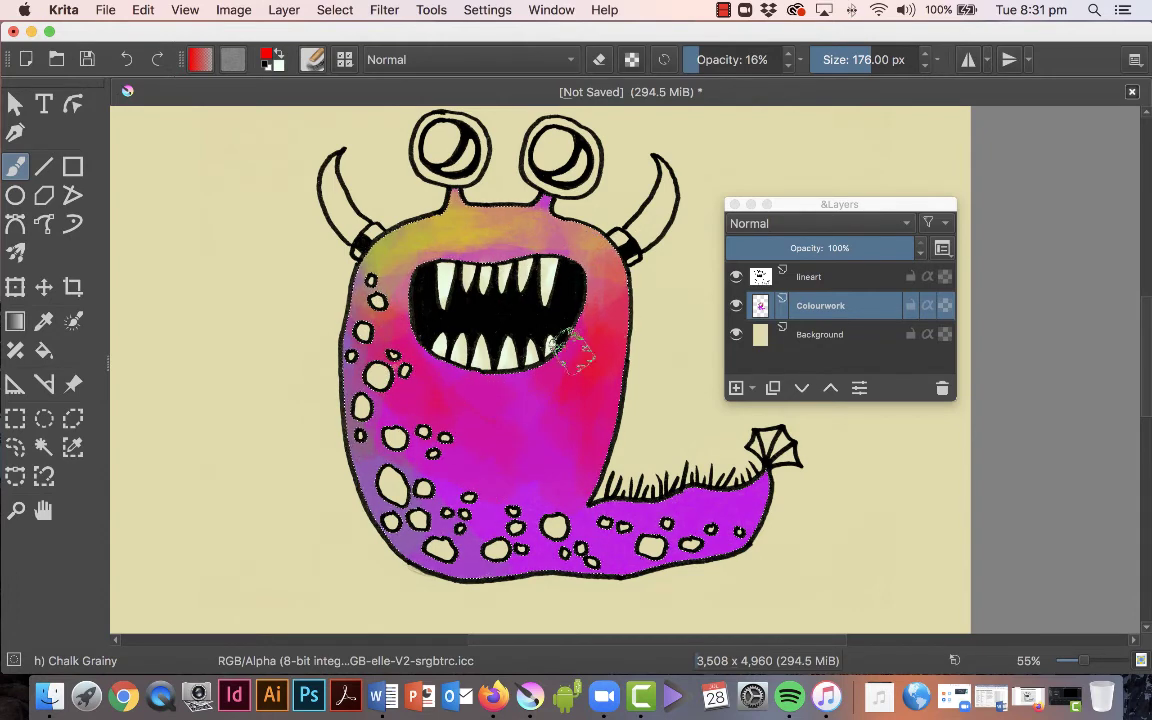
mouse_move(572, 352)
mouse_down()
mouse_move(481, 375)
mouse_move(396, 334)
mouse_up()
mouse_move(600, 406)
mouse_down()
mouse_move(535, 411)
mouse_move(663, 391)
mouse_up()
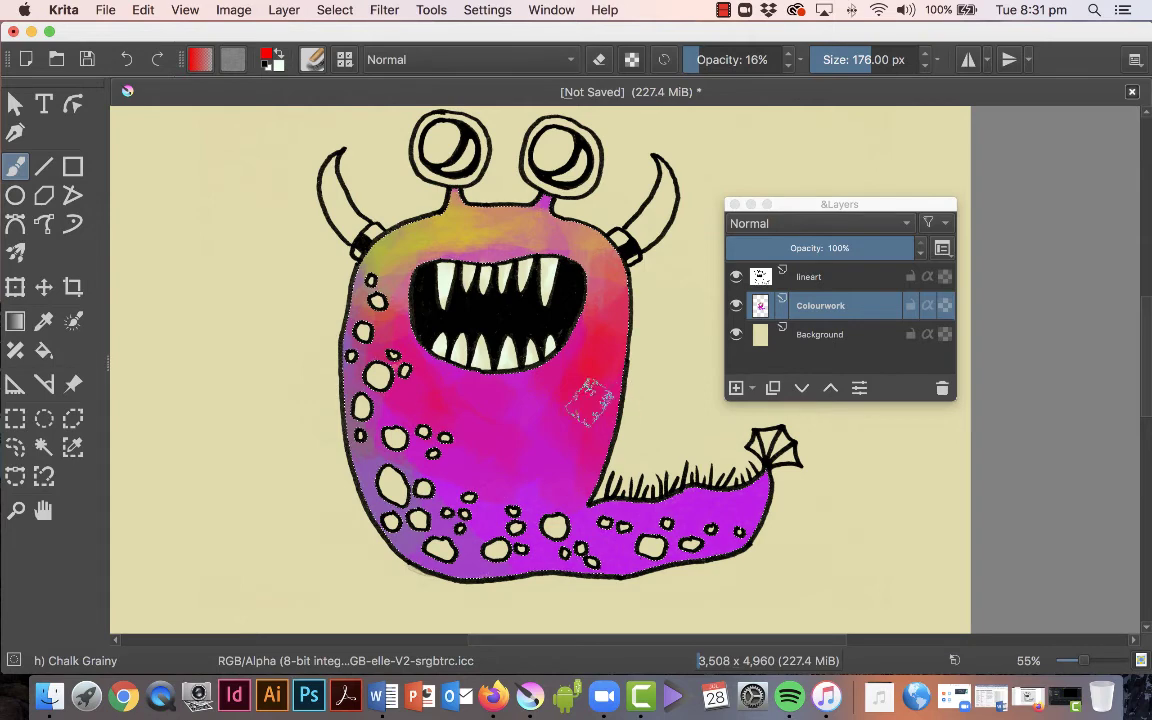
Step: Switch to the Wet Bristles brush, try a red patch on the belly at 100% opacity, and undo it
right_click(513, 402)
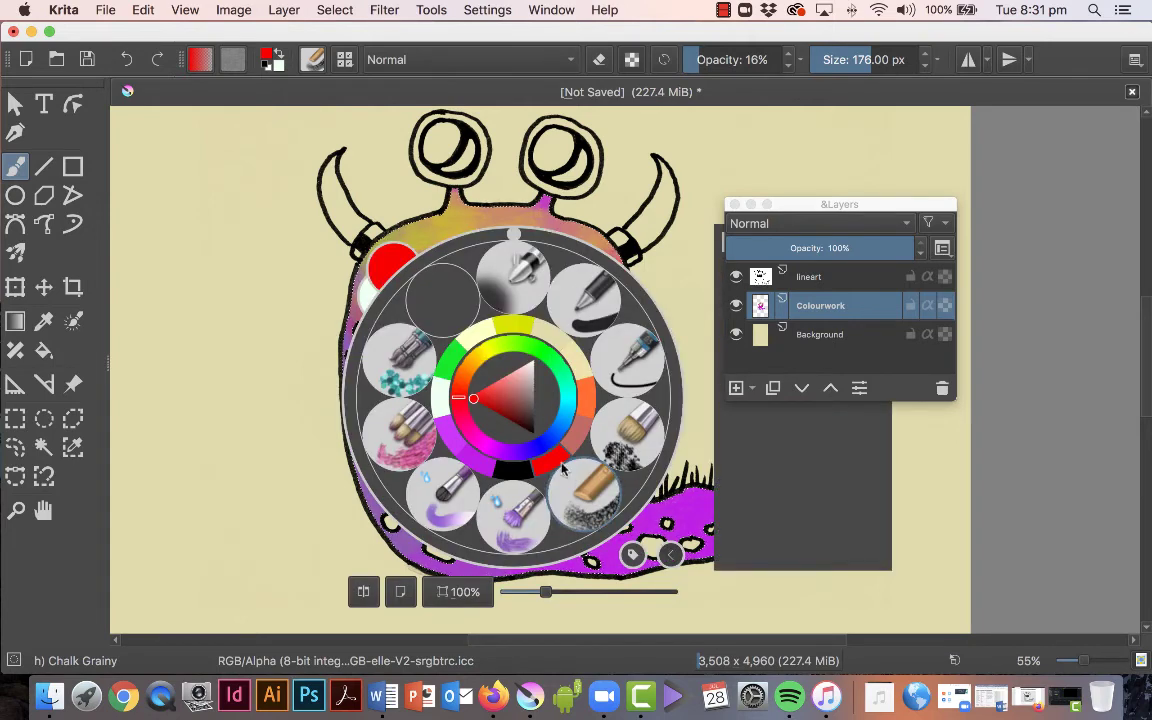
click(519, 522)
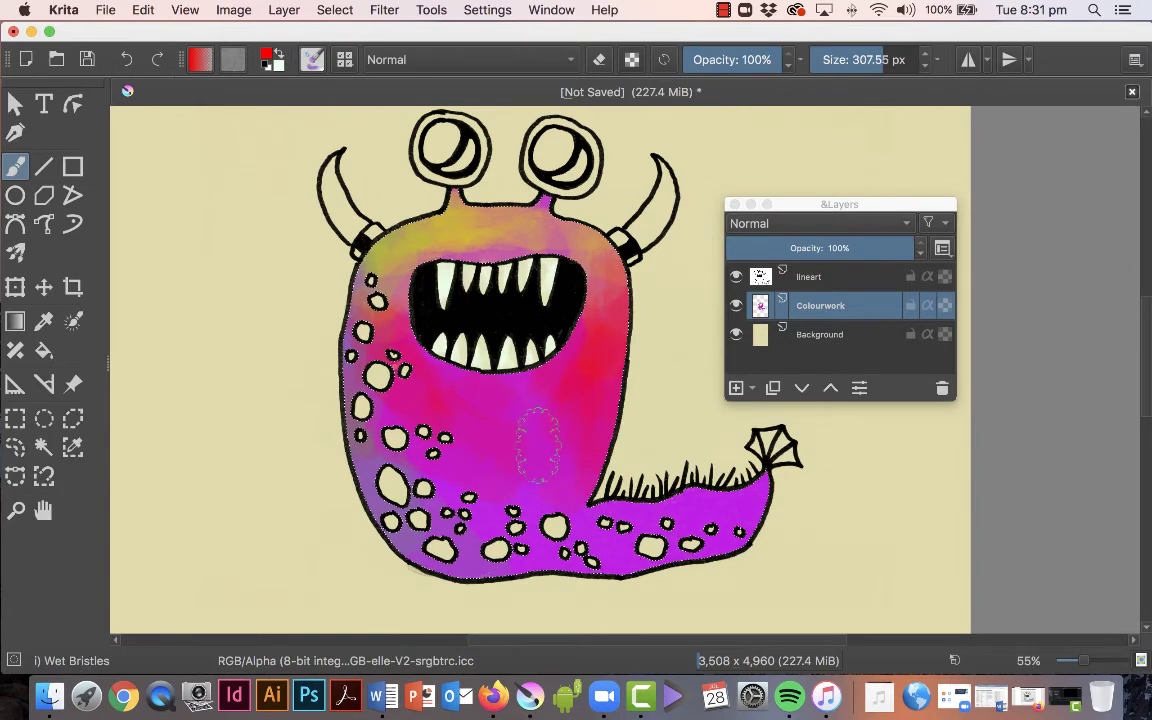
drag(527, 411, 563, 437)
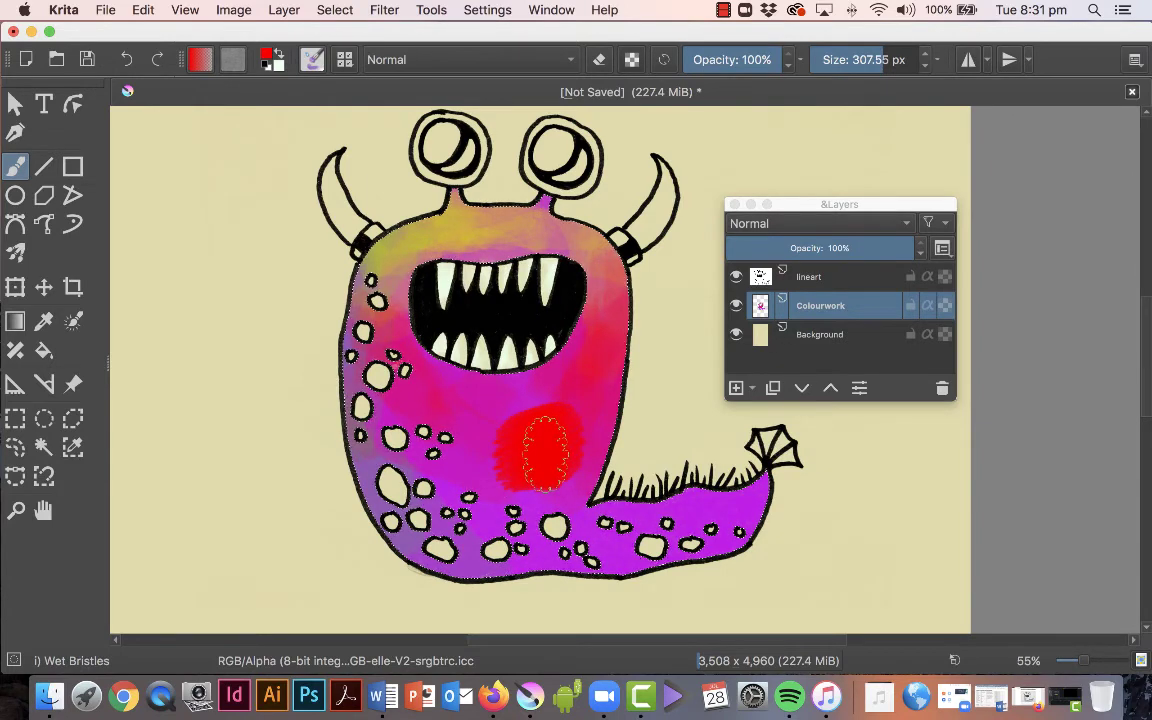
key(super+z)
Step: Lower the Wet Bristles brush opacity to 43% and pick light blue as the foreground colour
drag(690, 60, 623, 60)
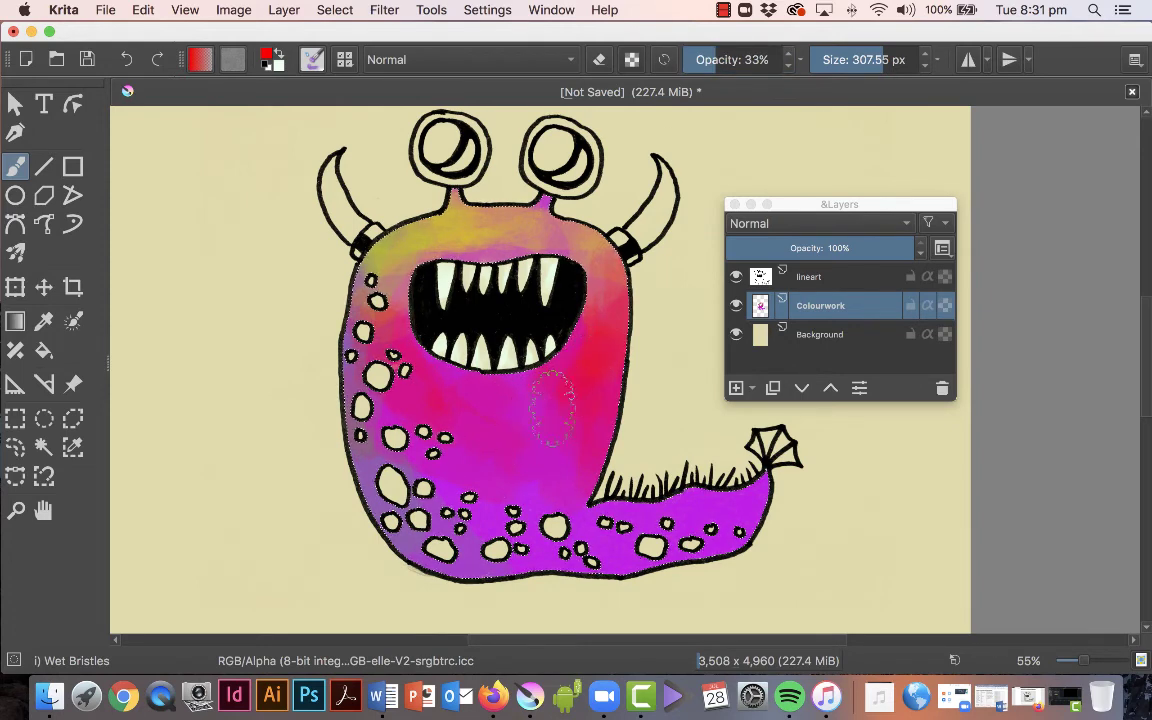
drag(705, 59, 715, 59)
click(272, 55)
click(127, 290)
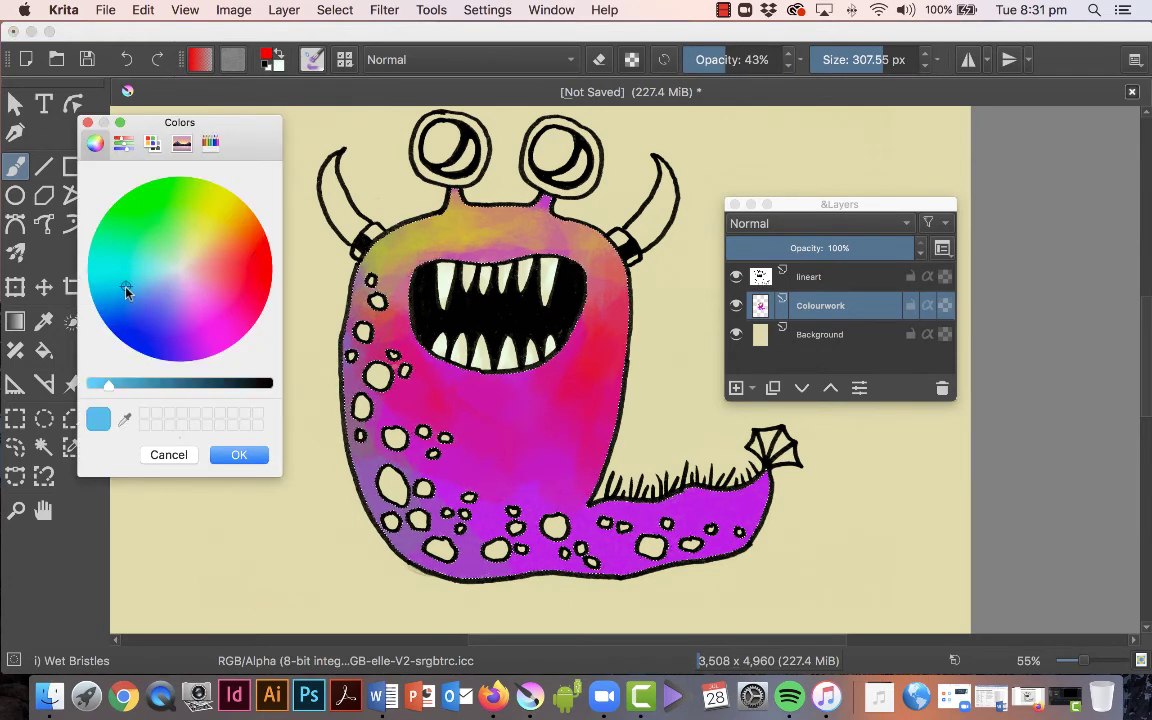
click(239, 455)
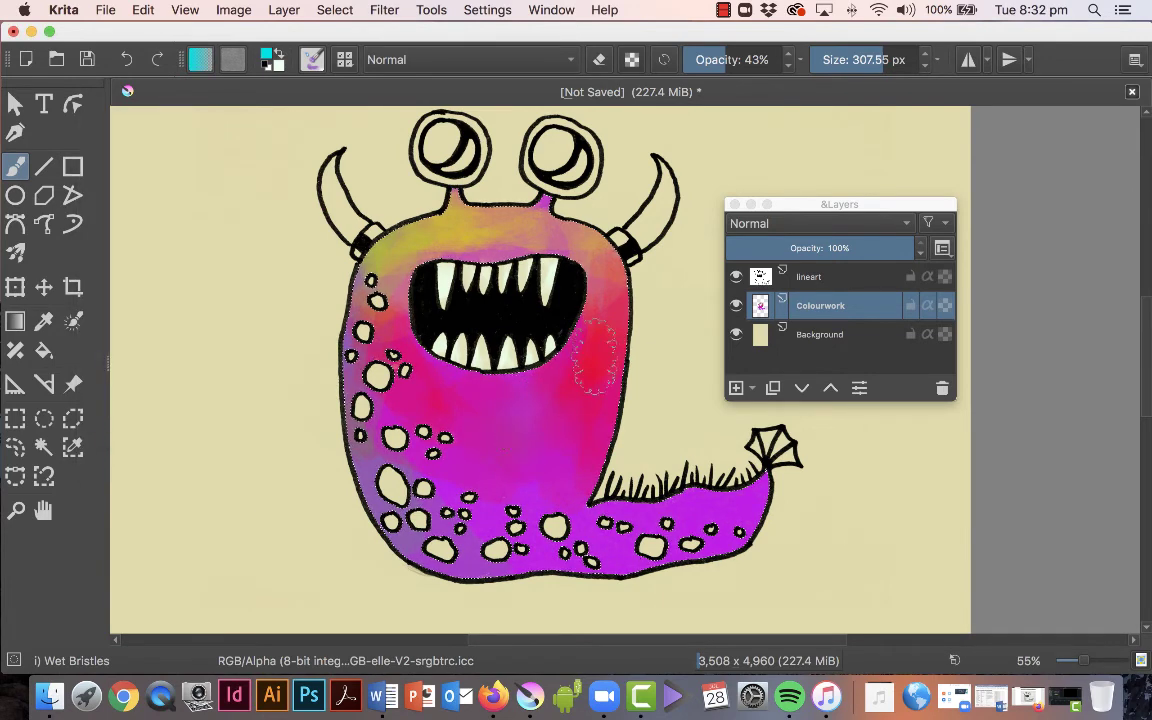
Step: Raise the brush opacity to 54%, brush light blue over the belly and the spotted lower-left area, and deselect the body
click(737, 59)
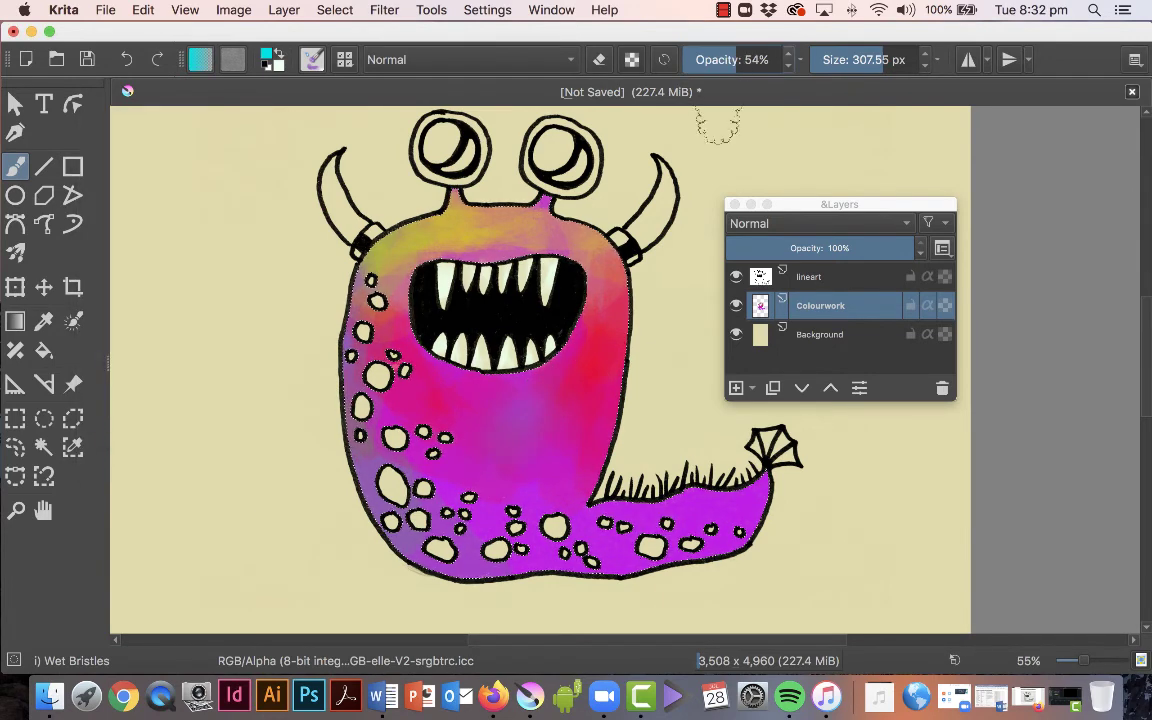
mouse_move(508, 422)
mouse_down()
mouse_move(466, 411)
mouse_move(503, 399)
mouse_move(521, 411)
mouse_move(456, 411)
mouse_move(511, 421)
mouse_move(511, 401)
mouse_move(561, 366)
mouse_move(581, 386)
mouse_move(581, 421)
mouse_move(581, 399)
mouse_move(556, 471)
mouse_move(551, 406)
mouse_move(541, 459)
mouse_move(406, 496)
mouse_move(393, 481)
mouse_move(476, 432)
mouse_up()
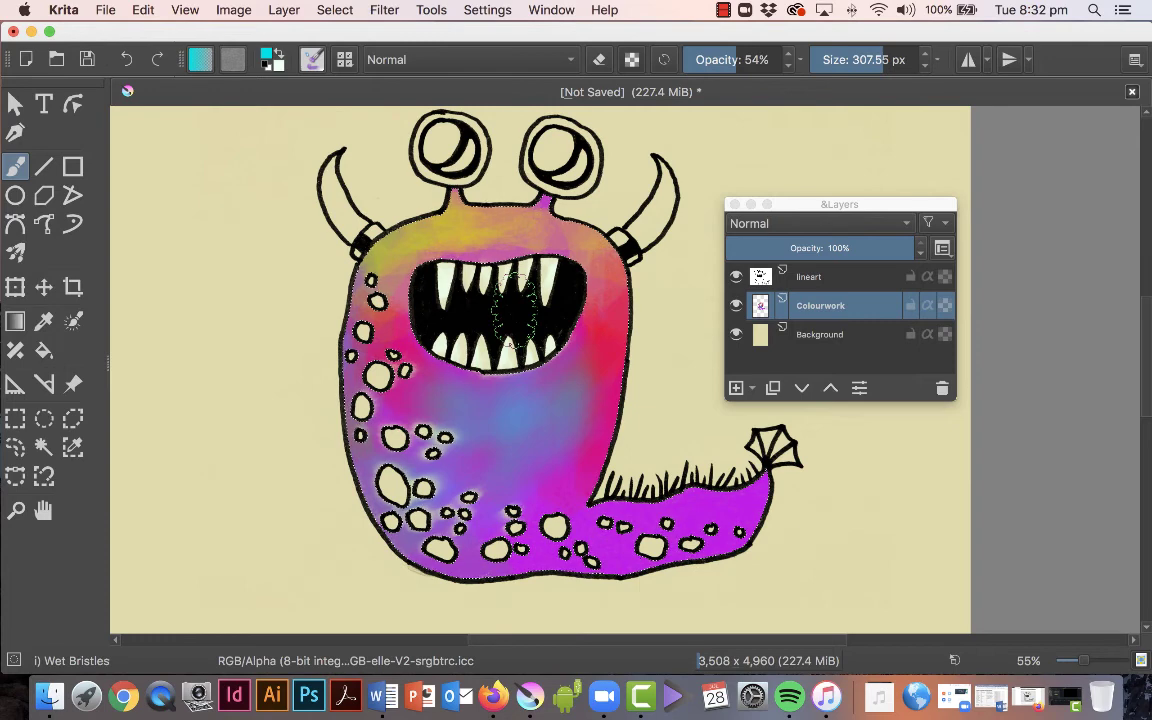
click(334, 10)
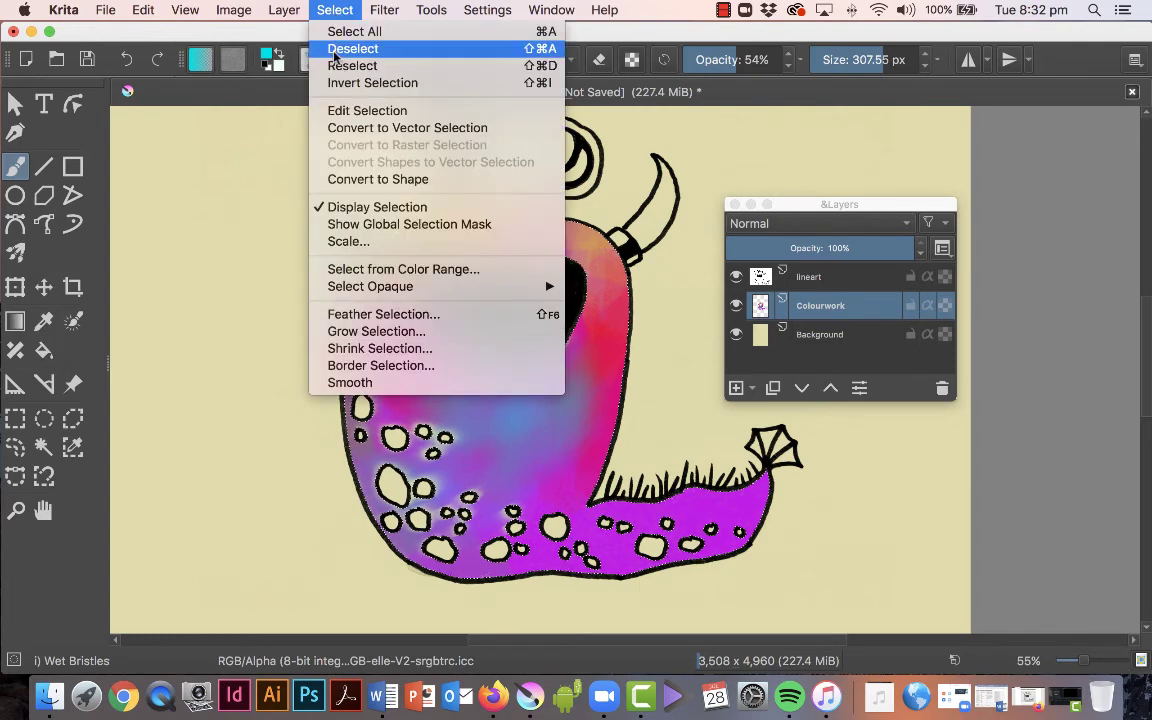
click(340, 49)
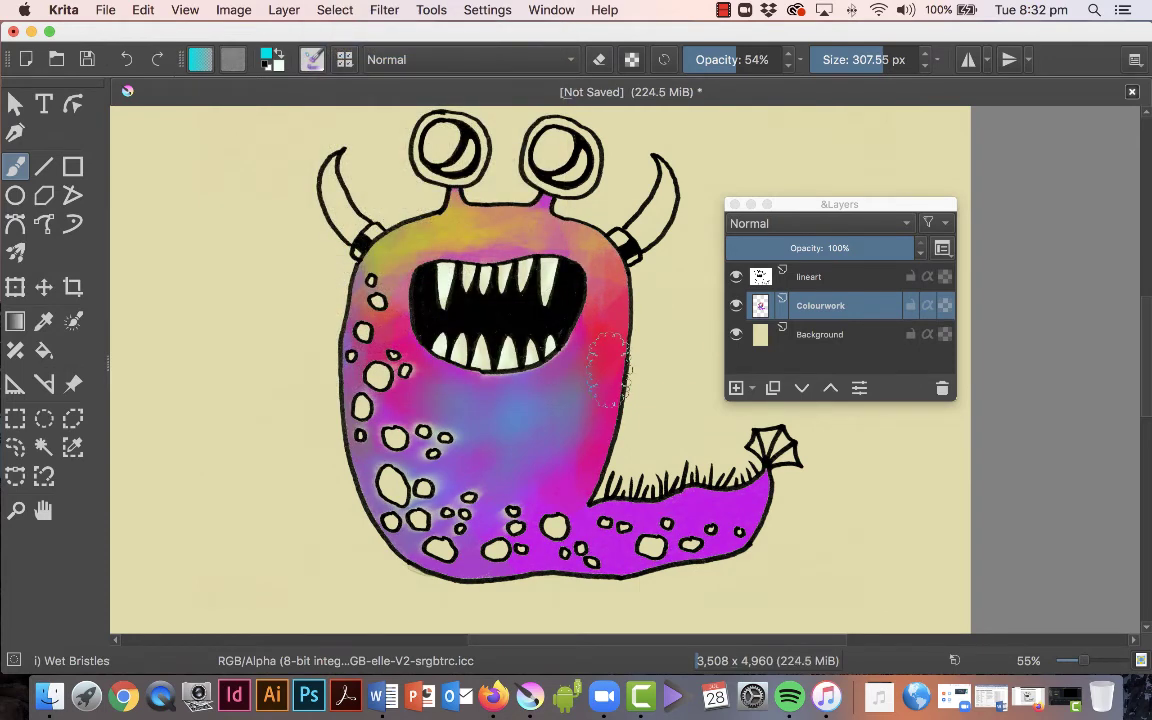
Step: Try selecting the painted body on the Colourwork layer with the Contiguous Selection tool, sampling several coloured areas
click(43, 447)
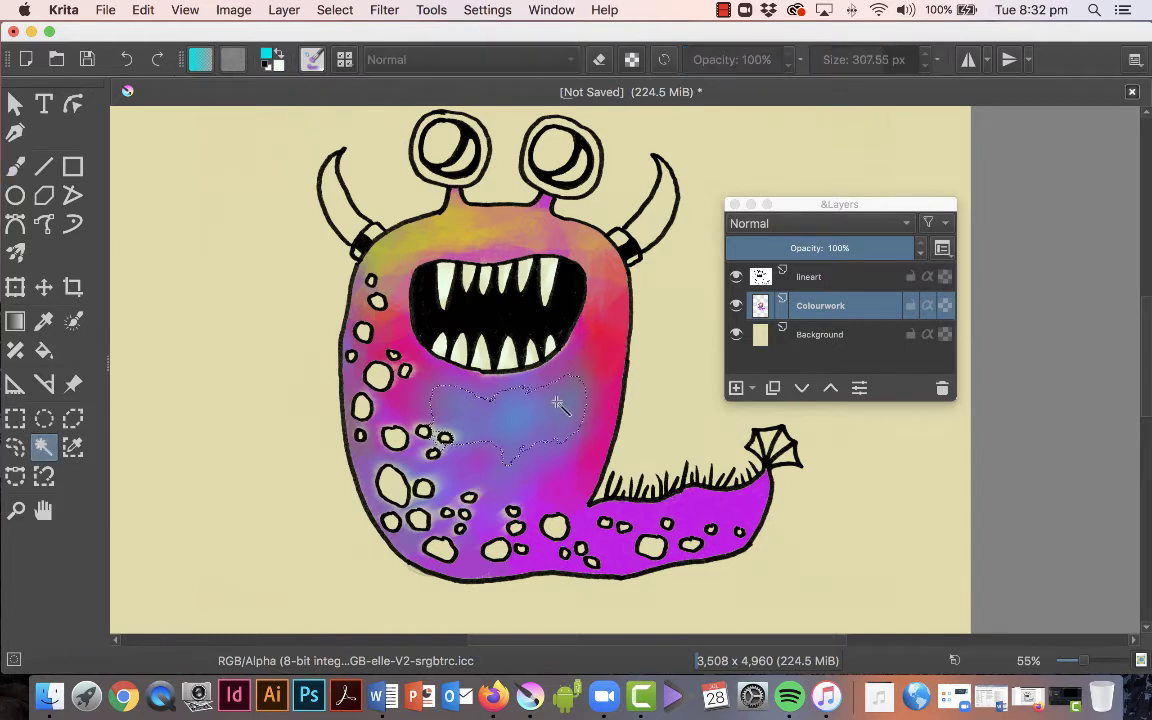
click(602, 337)
click(605, 296)
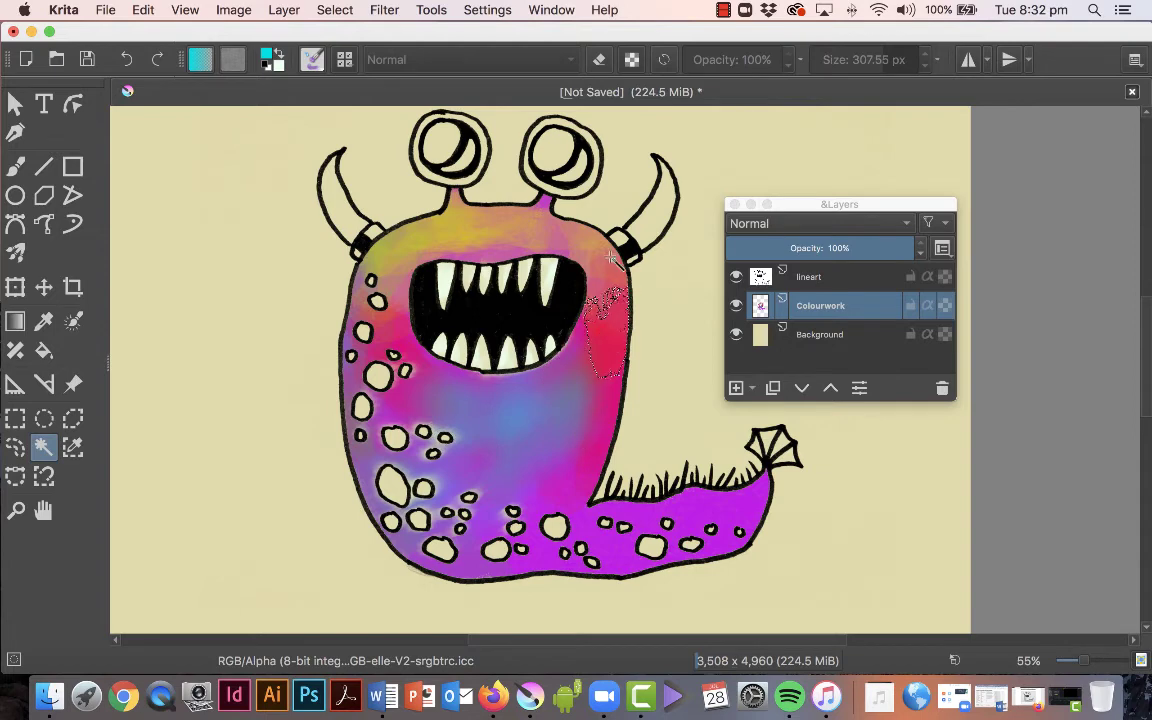
click(557, 236)
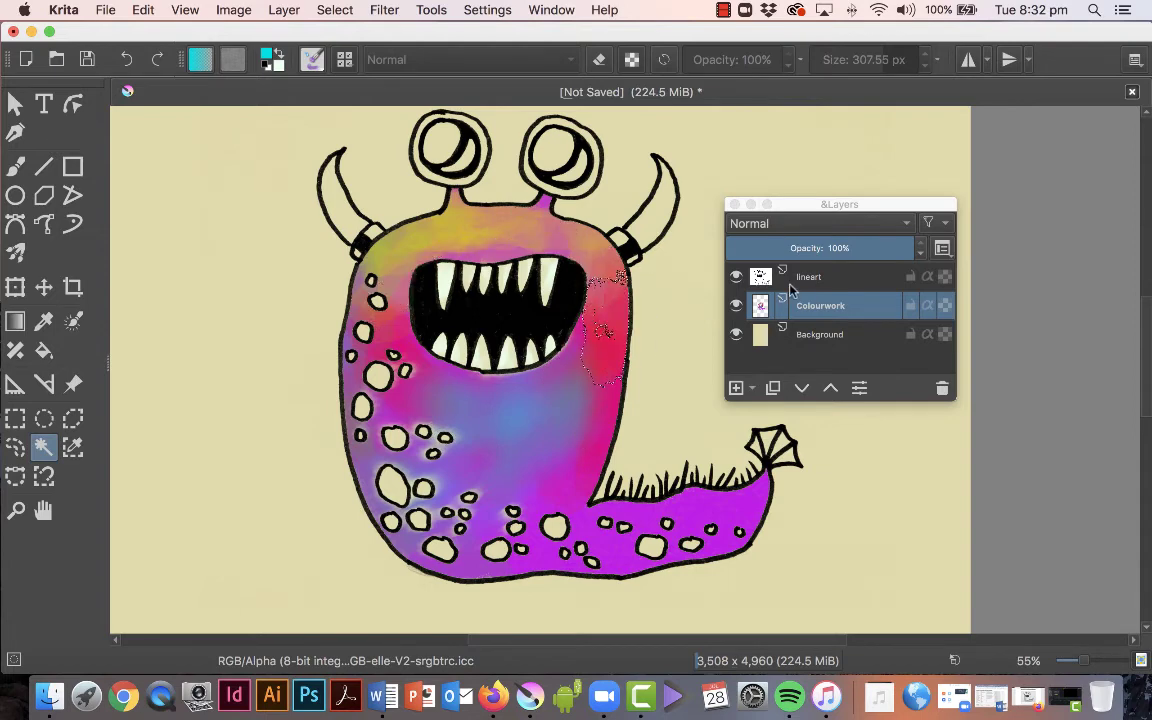
Step: Select the monster's body from the lineart layer, make the Colourwork layer active again, and deselect the body
click(748, 276)
click(640, 316)
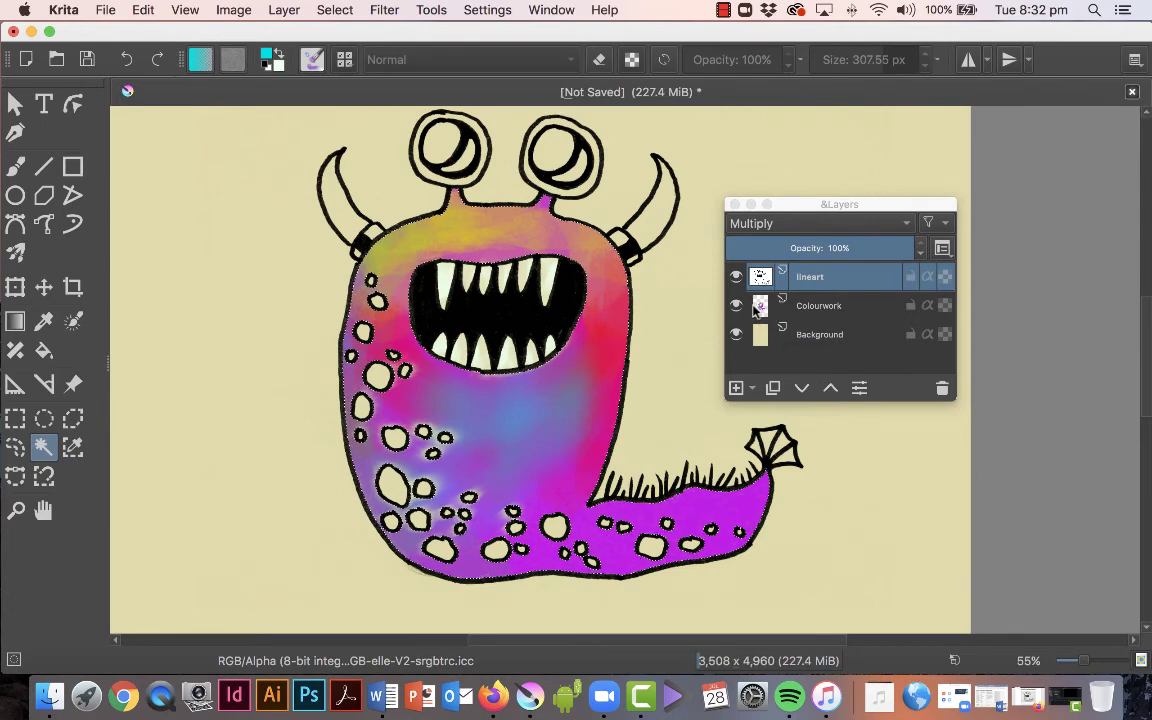
click(844, 316)
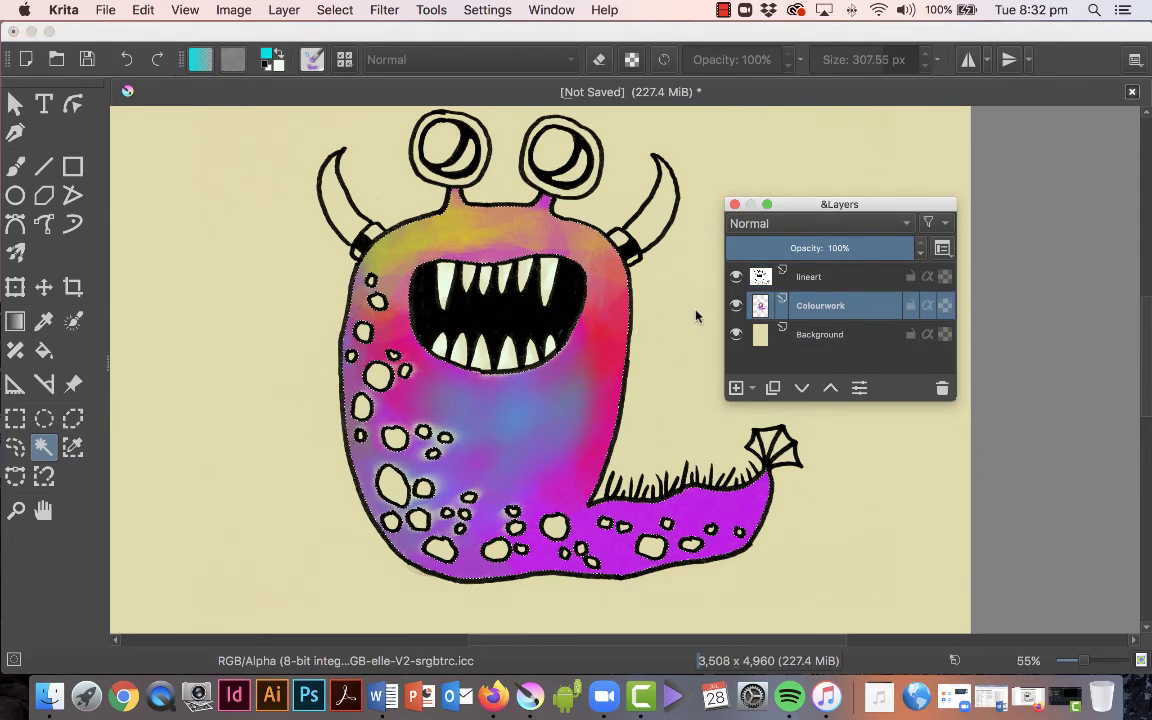
click(314, 10)
click(341, 47)
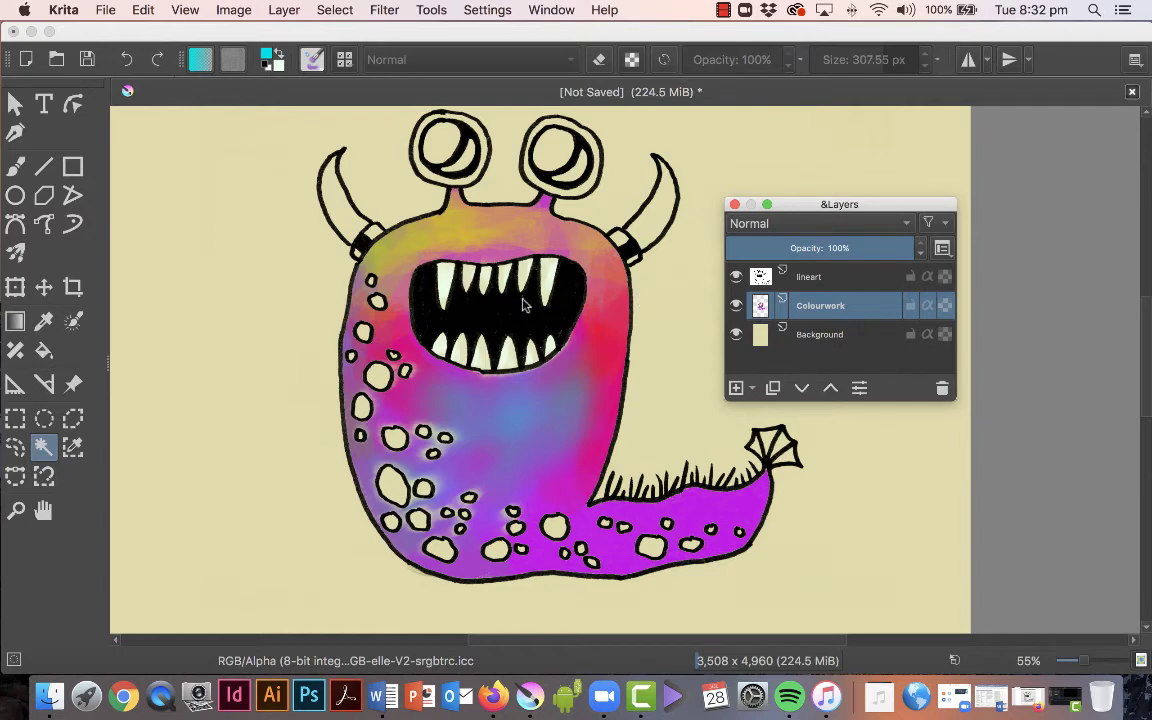
Step: Toggle the lineart layer's visibility to compare the colouring with and without outlines, leaving the lineart hidden
click(736, 277)
click(736, 277)
click(736, 277)
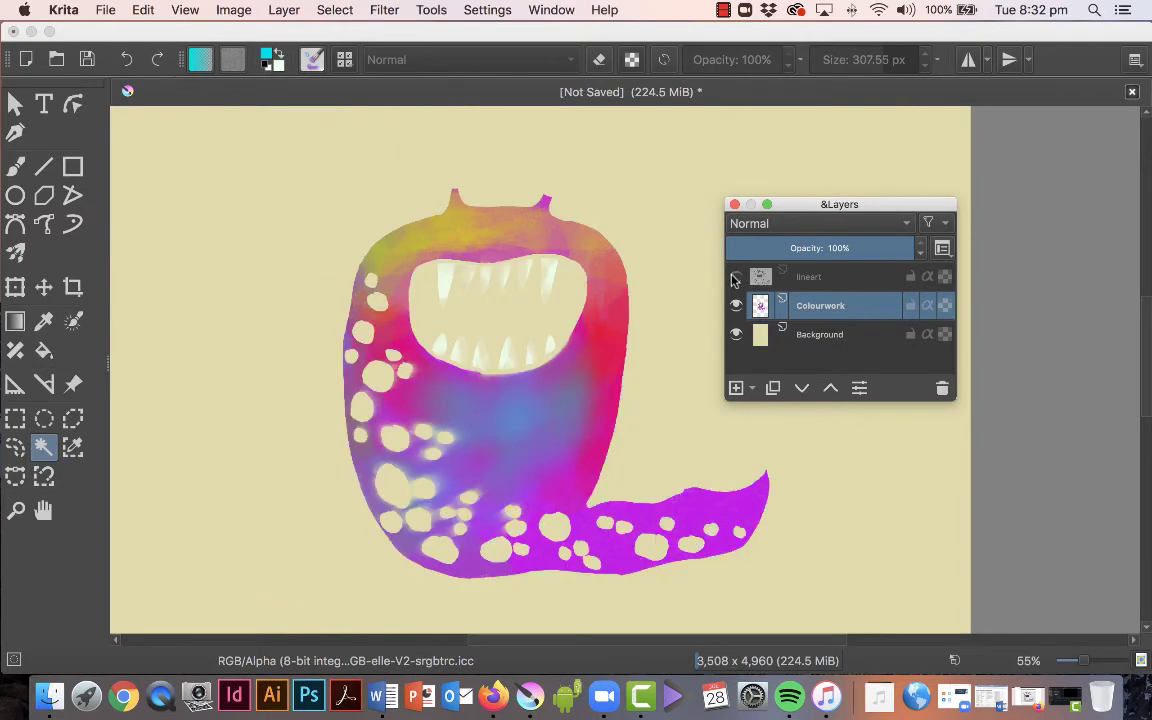
click(736, 277)
click(736, 277)
click(735, 278)
click(735, 278)
Step: Lock the Colourwork layer's alpha and choose light green as the foreground colour for the brush
click(945, 308)
click(15, 166)
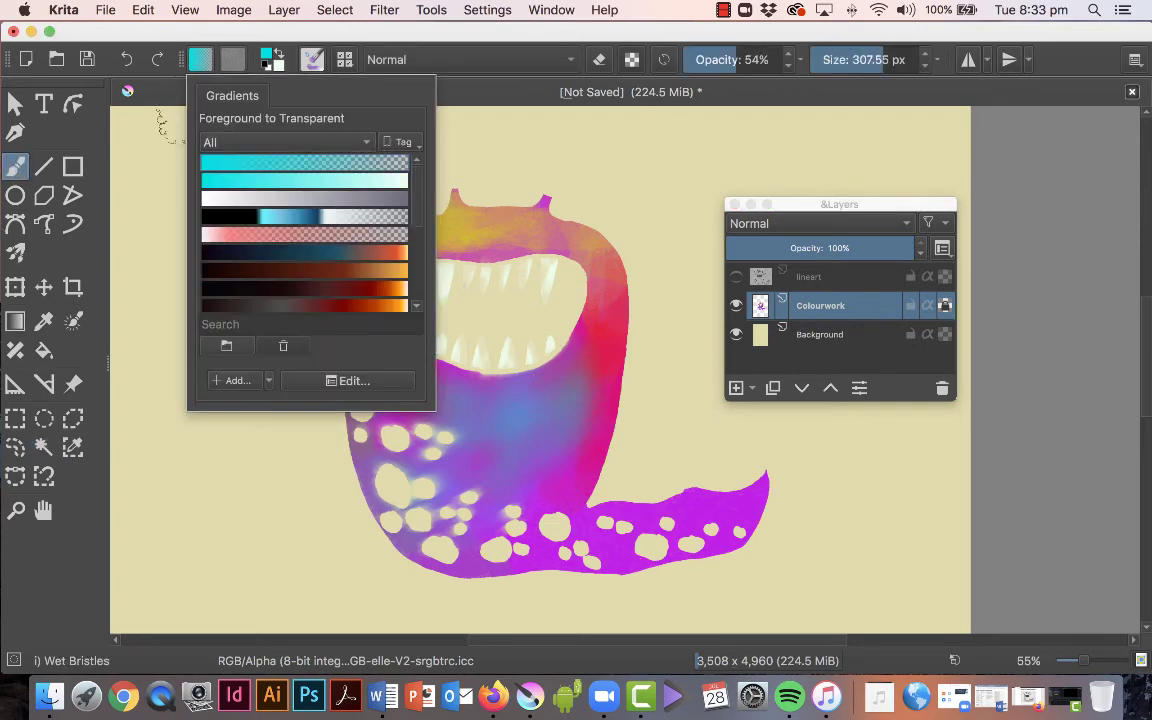
click(267, 57)
click(268, 59)
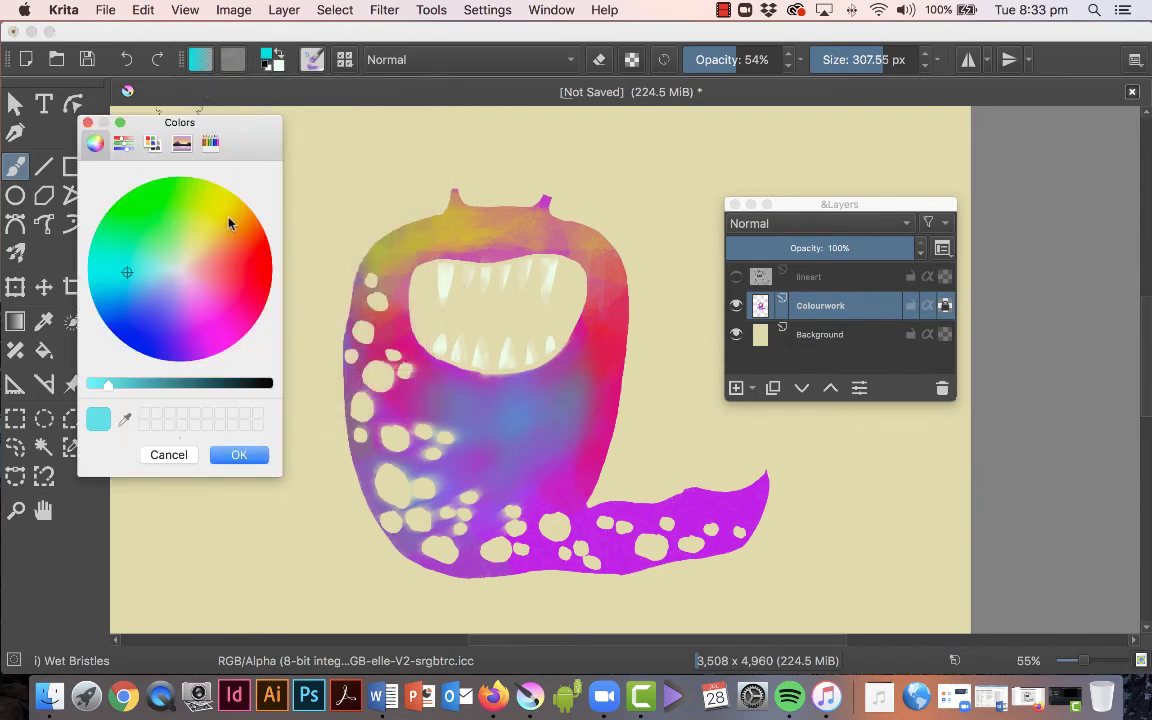
drag(190, 238, 198, 259)
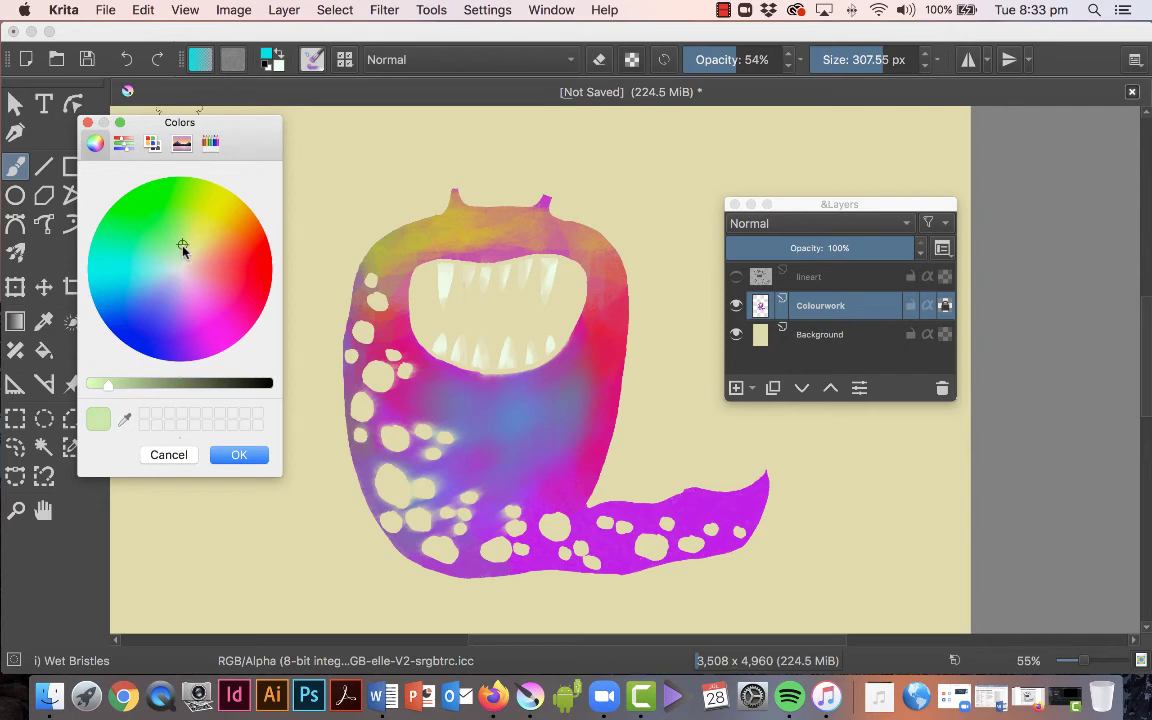
click(239, 454)
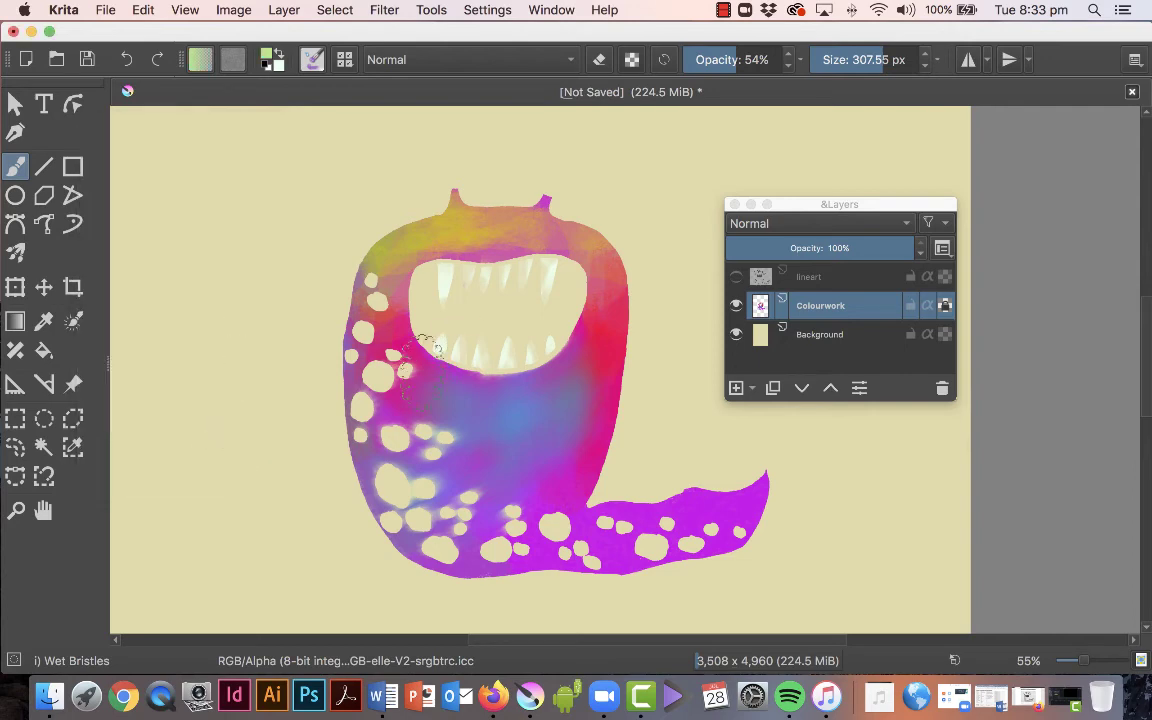
Step: Brush light green over the left side of the body and the teeth with the Colourwork layer's alpha locked
mouse_move(423, 370)
mouse_down()
mouse_move(405, 350)
mouse_move(416, 337)
mouse_move(320, 290)
mouse_up()
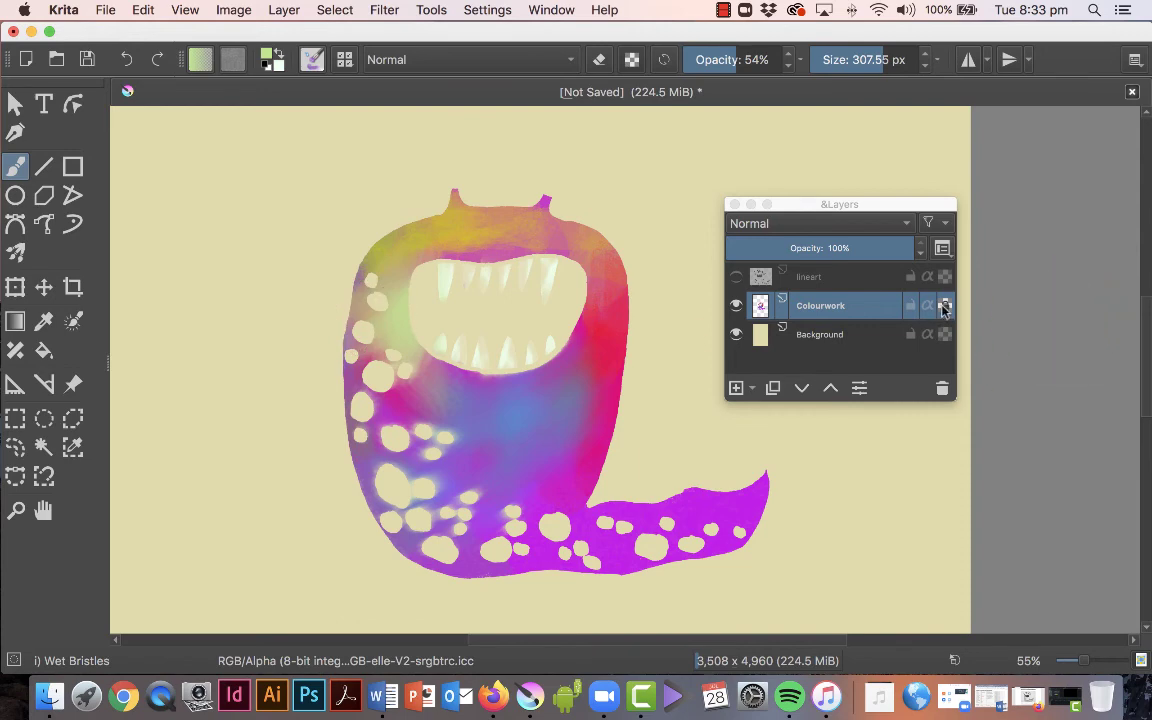
click(943, 308)
mouse_move(408, 336)
mouse_down()
mouse_move(375, 315)
mouse_move(352, 325)
mouse_move(368, 293)
mouse_move(338, 343)
mouse_move(327, 424)
mouse_move(363, 423)
mouse_move(388, 377)
mouse_move(410, 407)
mouse_move(449, 345)
mouse_move(420, 383)
mouse_move(416, 369)
mouse_move(393, 425)
mouse_move(460, 410)
mouse_move(430, 460)
mouse_move(398, 487)
mouse_move(353, 460)
mouse_move(435, 433)
mouse_move(455, 390)
mouse_move(449, 368)
mouse_move(440, 430)
mouse_move(484, 444)
mouse_move(433, 520)
mouse_move(461, 492)
mouse_move(443, 425)
mouse_move(493, 345)
mouse_move(503, 383)
mouse_move(700, 321)
mouse_move(376, 275)
mouse_move(427, 295)
mouse_move(465, 395)
mouse_up()
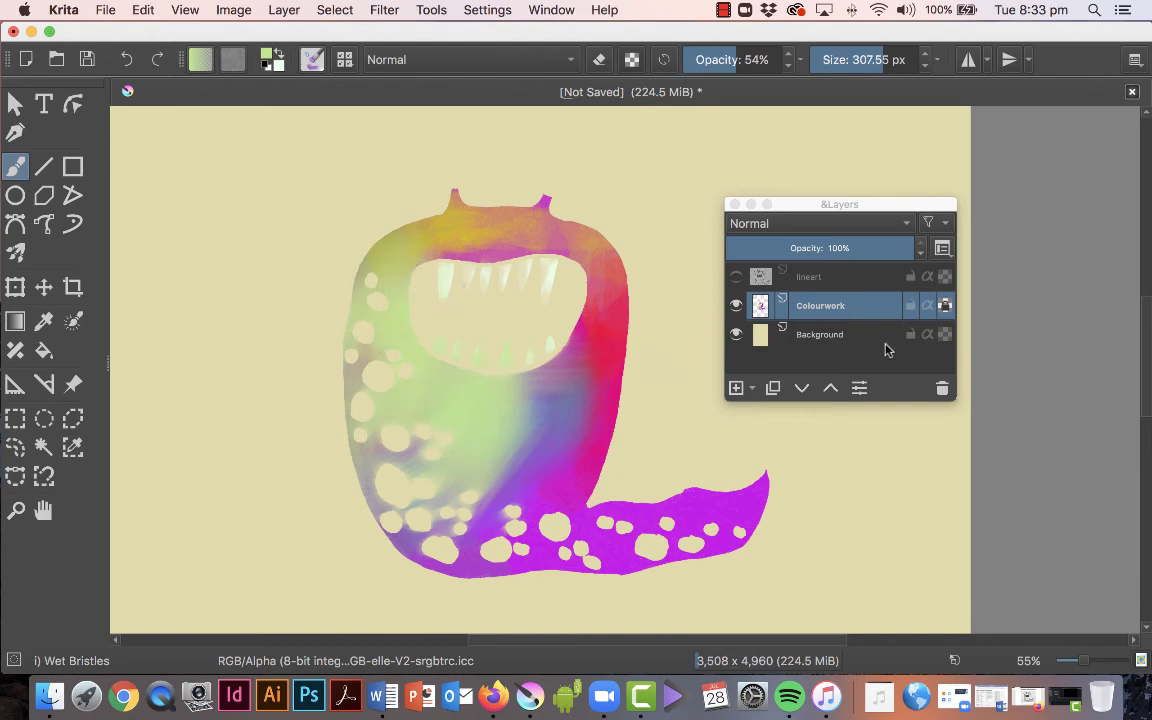
Step: Unlock the Colourwork layer's alpha and brush light green across the body's left edge onto the surrounding empty area
click(946, 306)
mouse_move(432, 278)
mouse_down()
mouse_move(404, 252)
mouse_move(289, 272)
mouse_move(319, 325)
mouse_move(312, 348)
mouse_move(377, 292)
mouse_move(305, 378)
mouse_move(333, 319)
mouse_move(424, 382)
mouse_move(511, 363)
mouse_move(280, 438)
mouse_up()
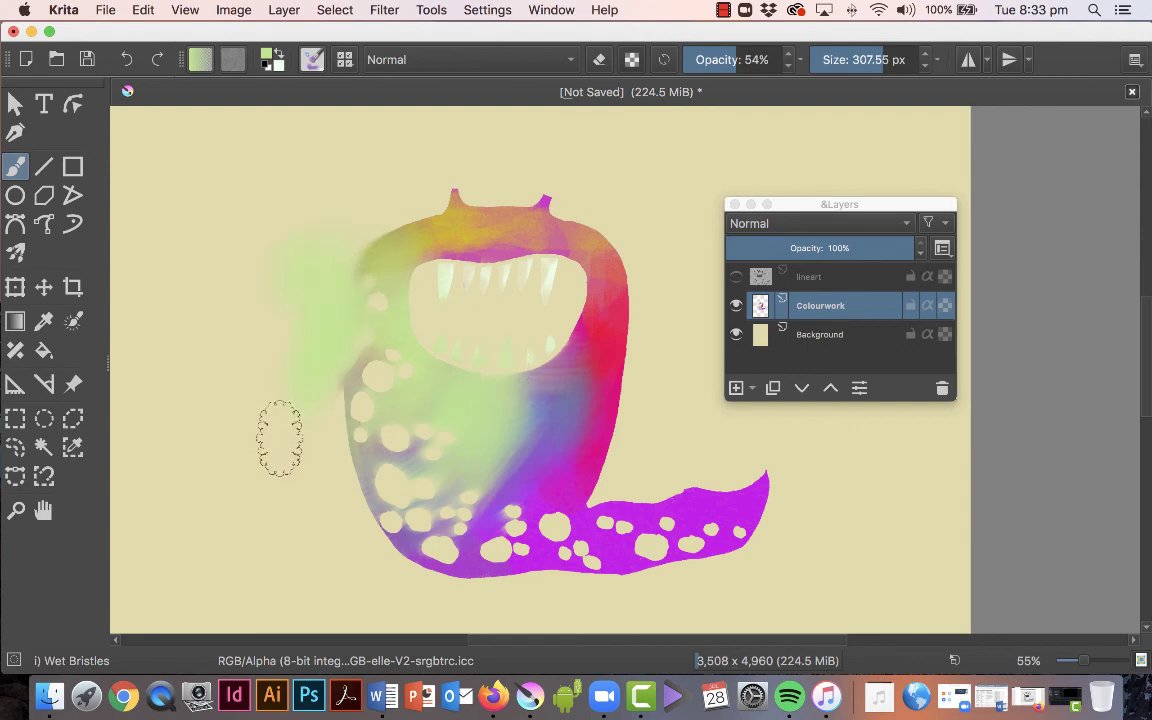